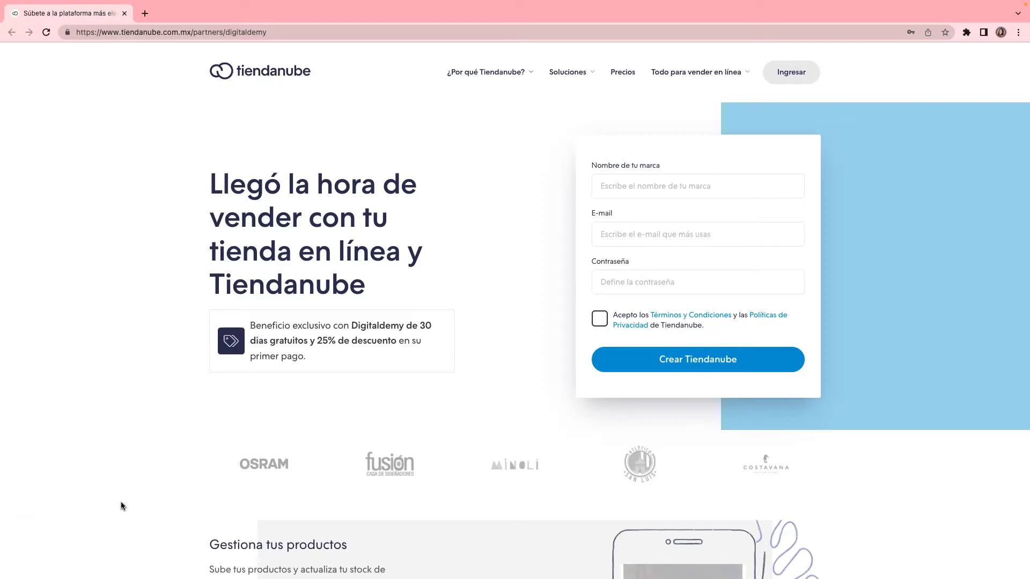
Create the Tiendanube store from the Digitaldemy partner sign-up form and continue to the business details.
click(239, 402)
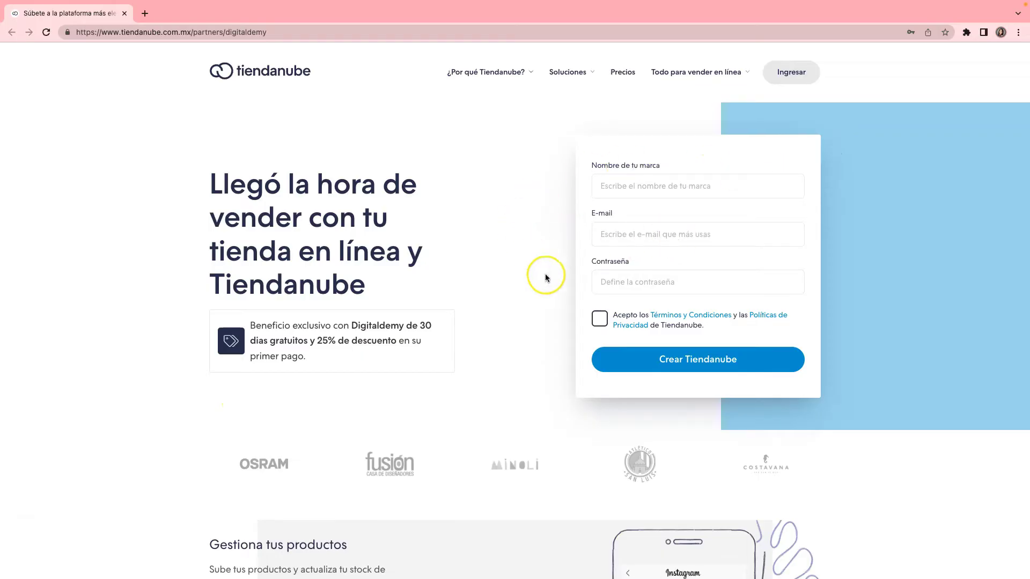
click(688, 365)
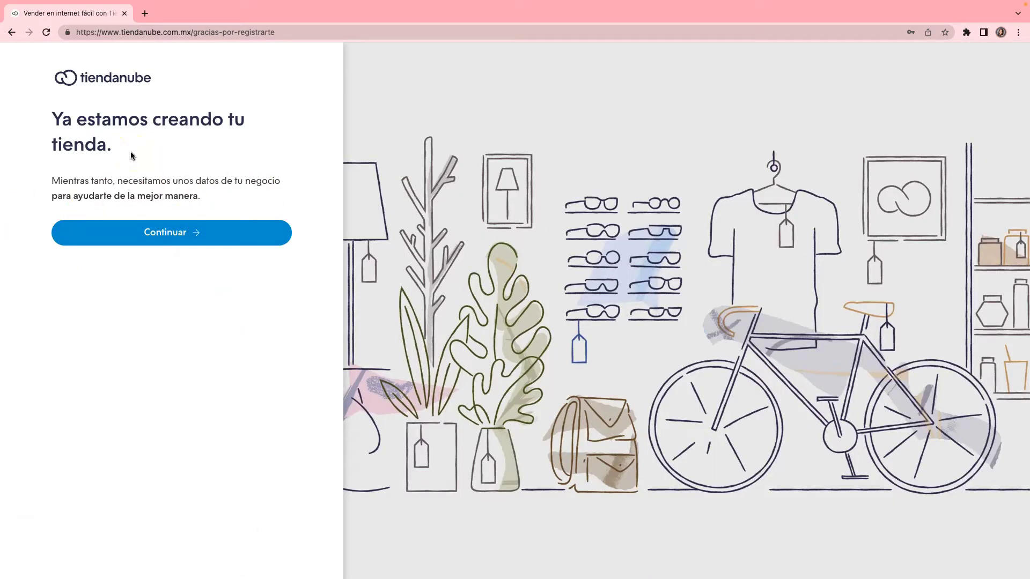
click(161, 239)
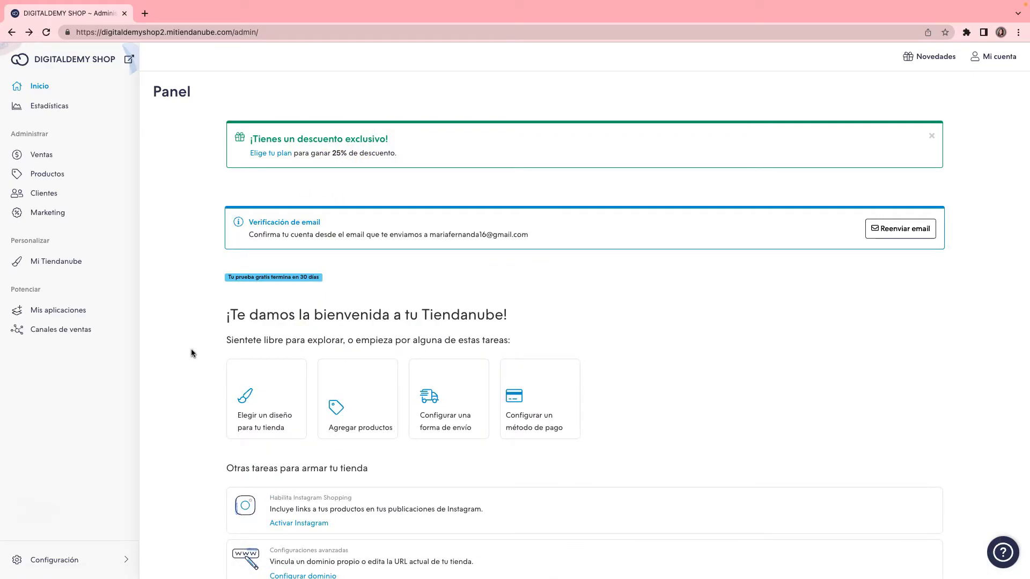
Add the Digitaldemy Shop logo with a transparent background and the DS favicon to the store's branding, and save.
click(57, 262)
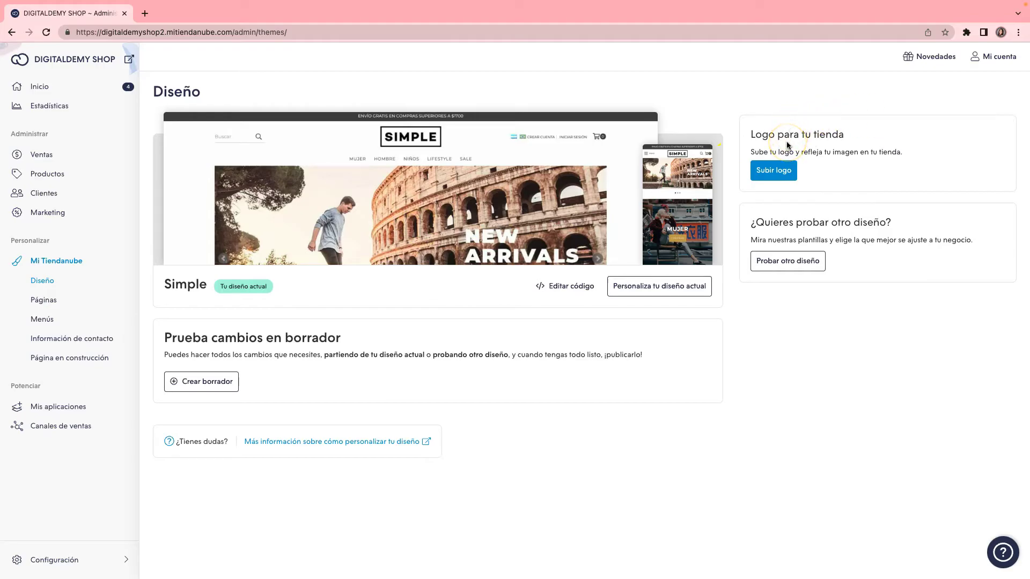
click(774, 171)
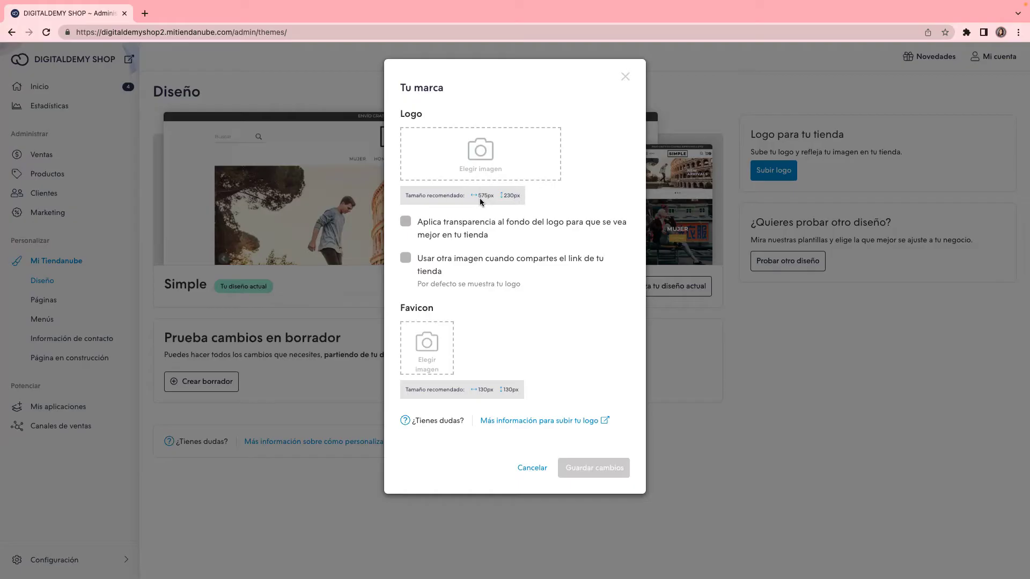
click(514, 203)
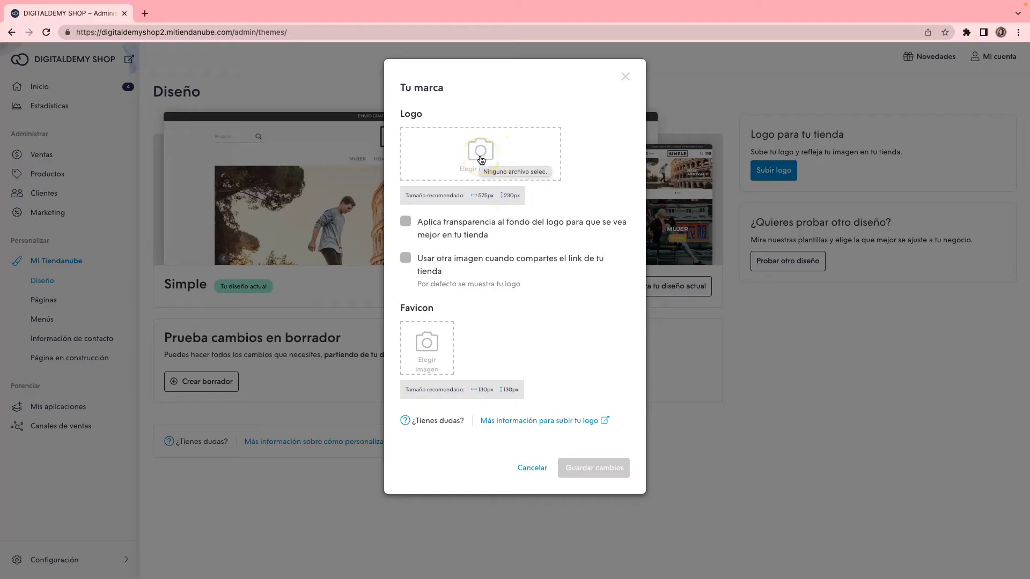
click(481, 159)
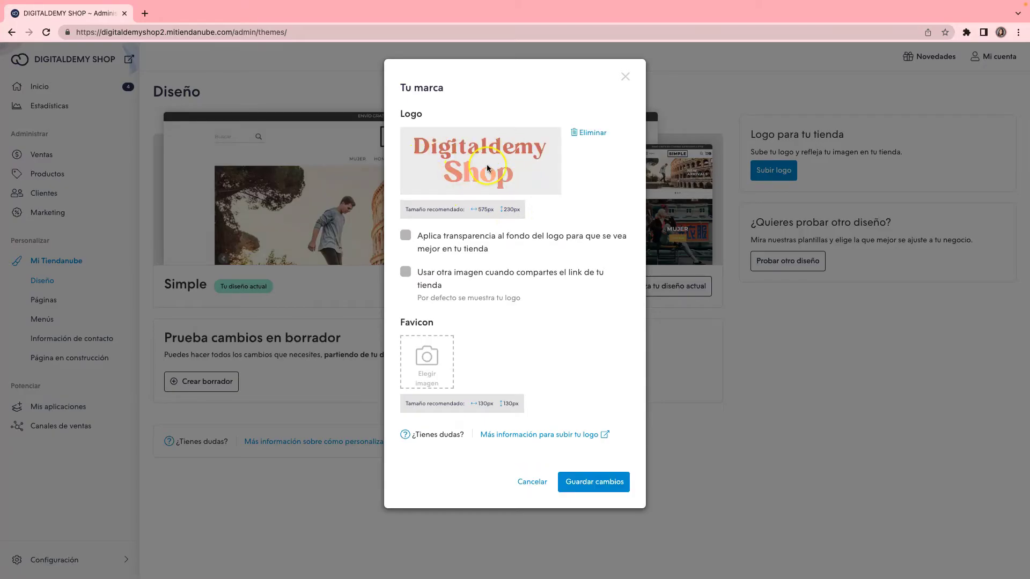
click(406, 235)
click(425, 358)
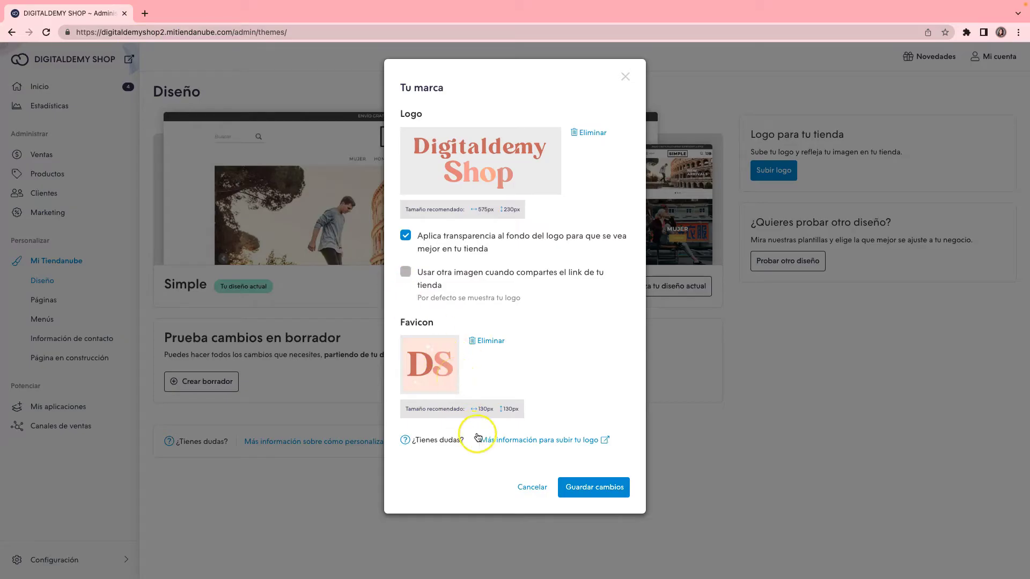
click(586, 489)
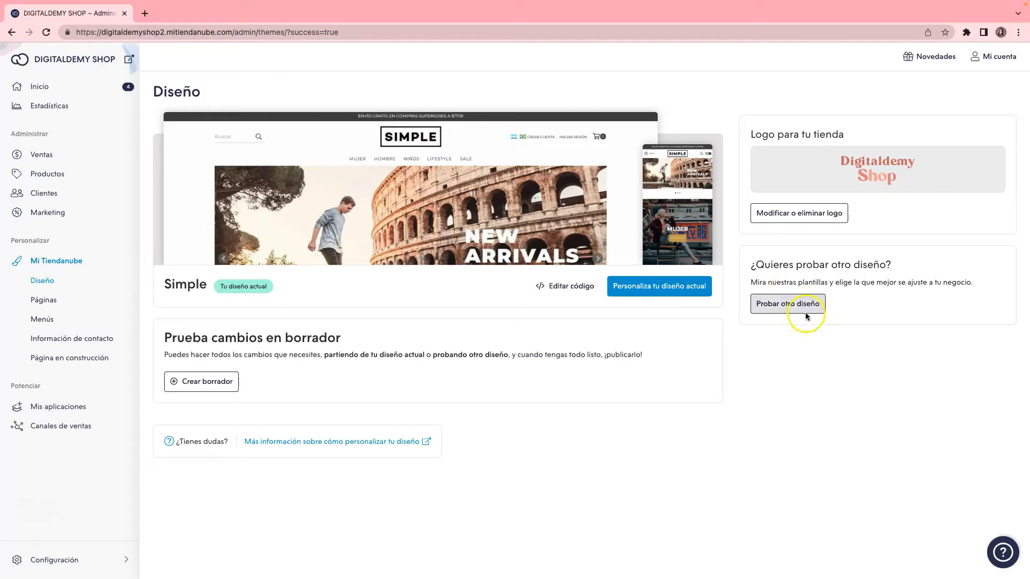
Open the store design gallery, dismiss the satisfaction survey and browse the available templates.
click(787, 305)
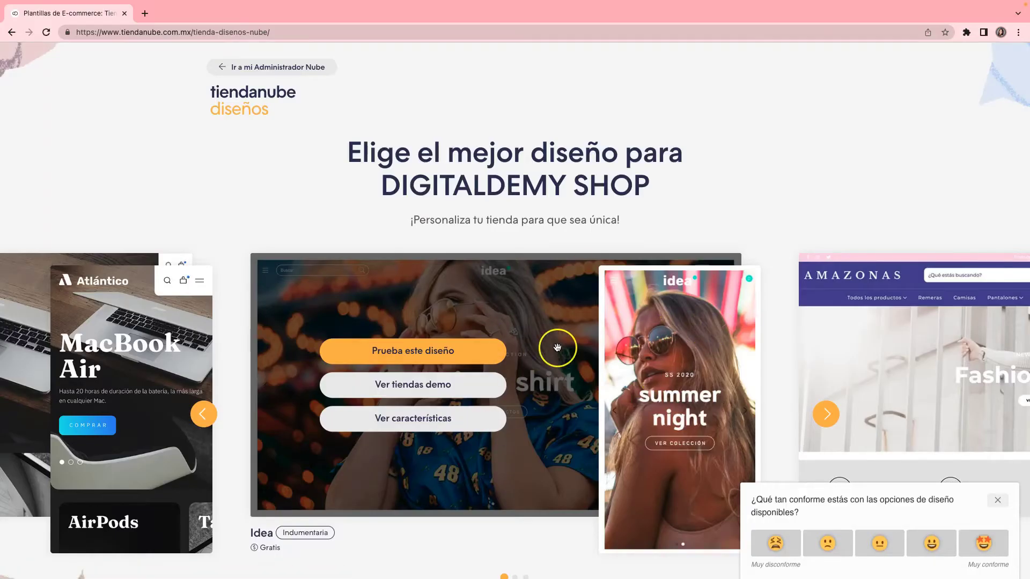
scroll(556, 346, down, 2)
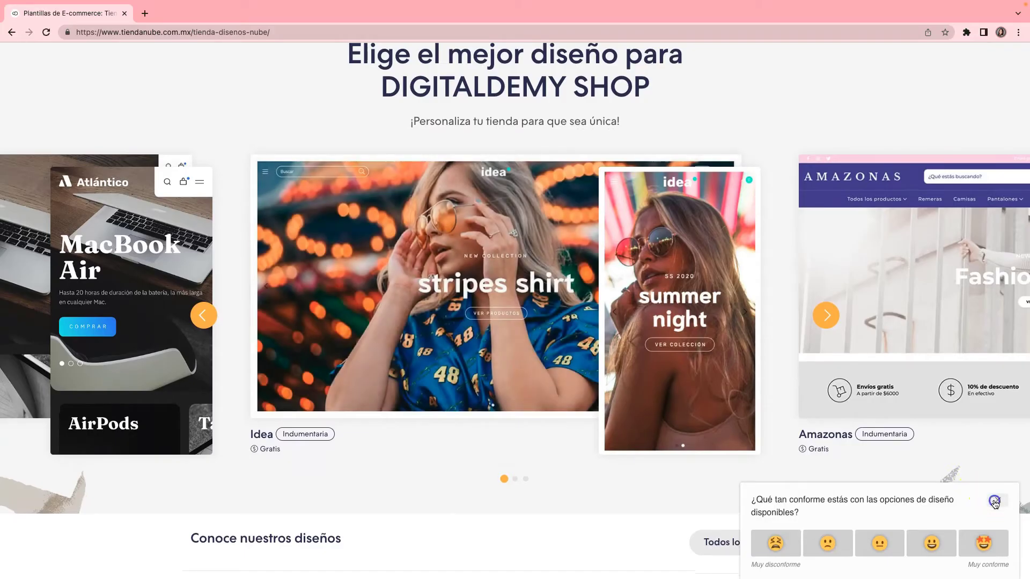
click(997, 500)
scroll(446, 423, down, 10)
scroll(446, 427, down, 10)
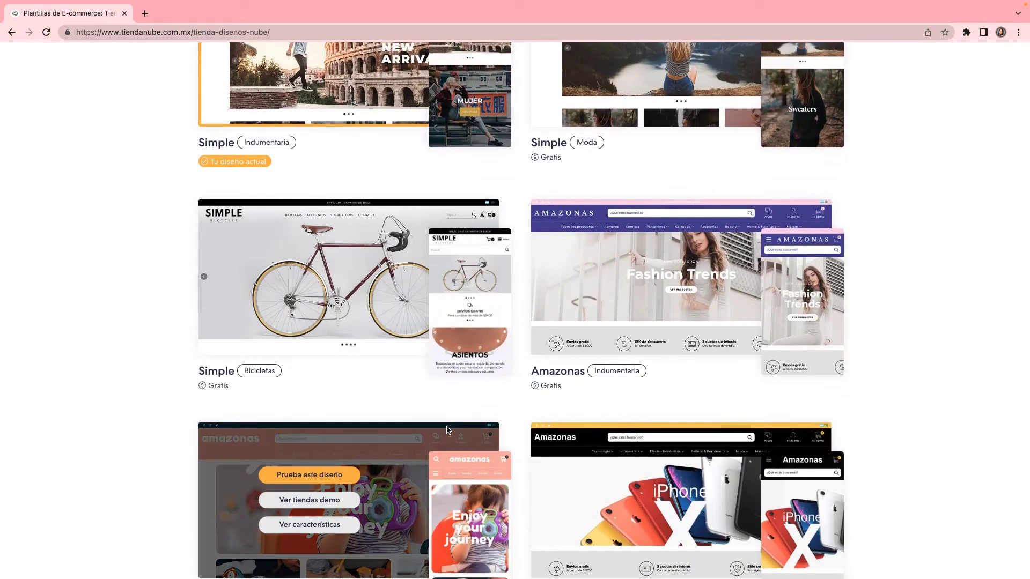
scroll(437, 424, down, 8)
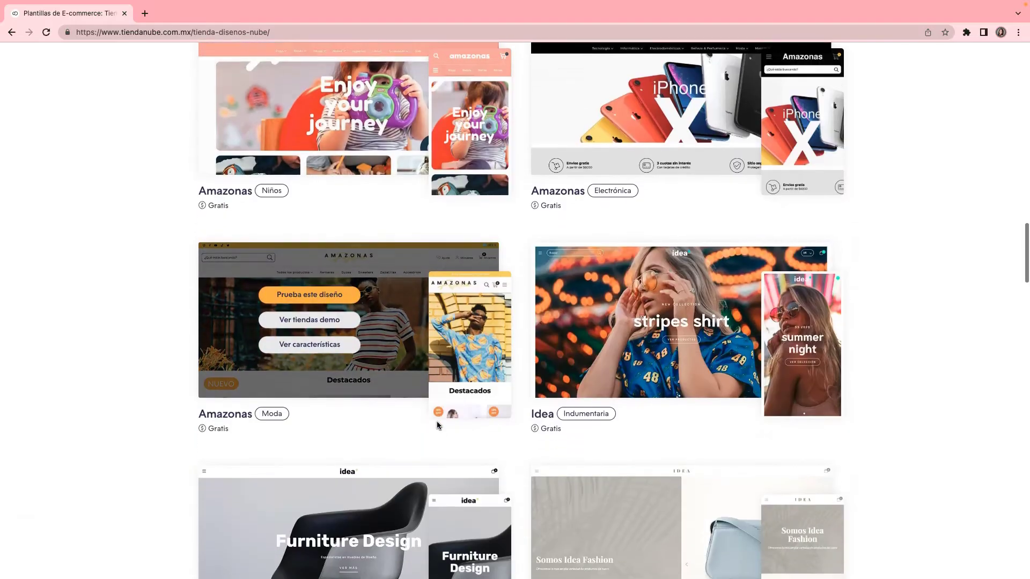
scroll(437, 425, down, 3)
scroll(437, 425, up, 16)
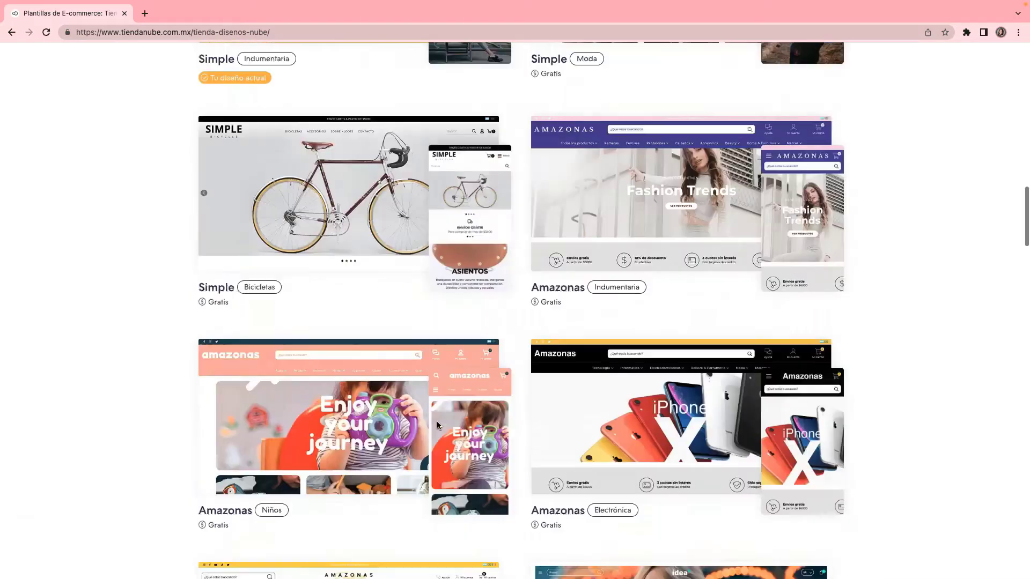
scroll(437, 425, up, 11)
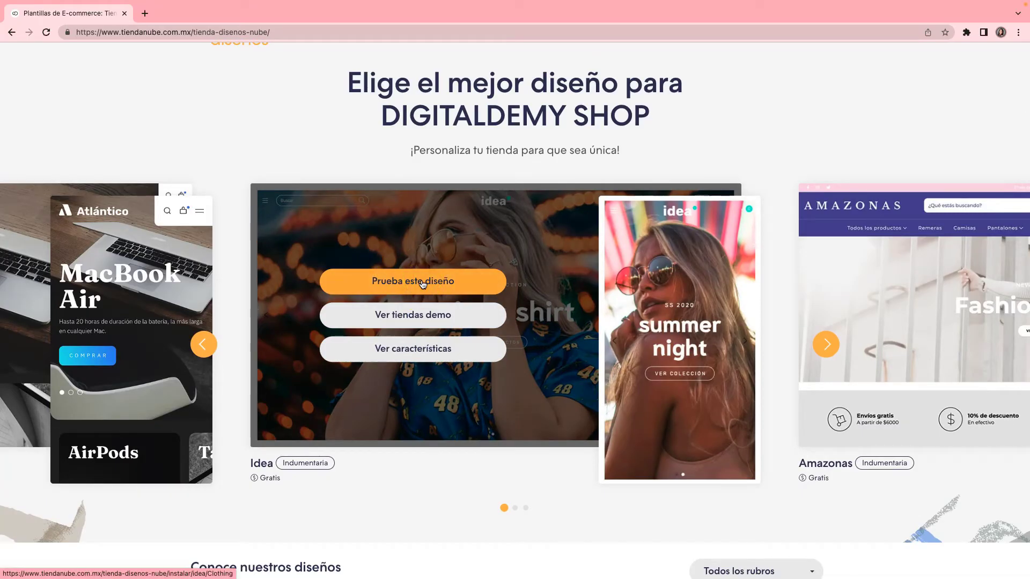
Preview the demo store of the Idea clothing design from header to Instagram section, and close it.
click(409, 318)
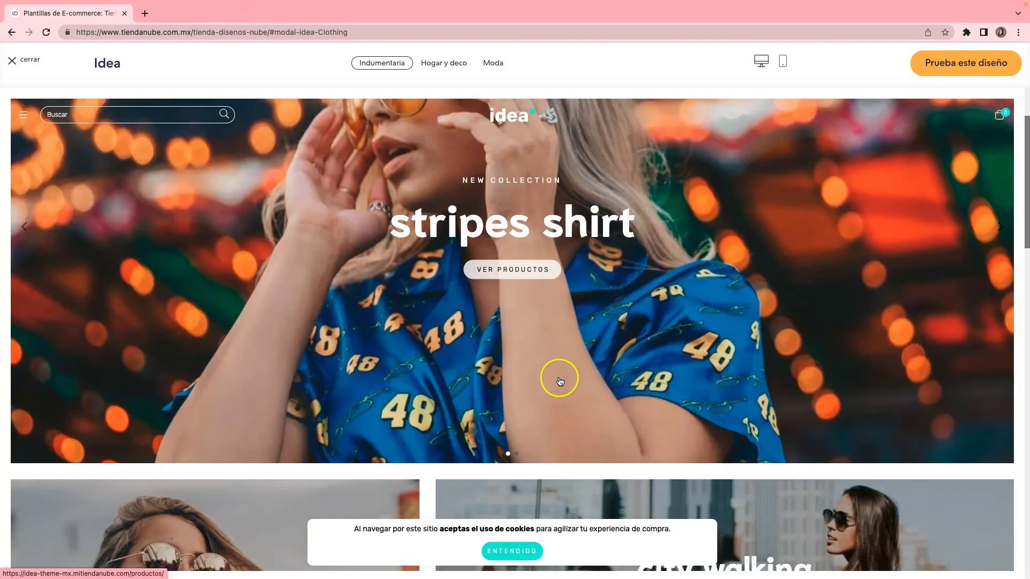
scroll(559, 381, down, 15)
scroll(558, 378, up, 5)
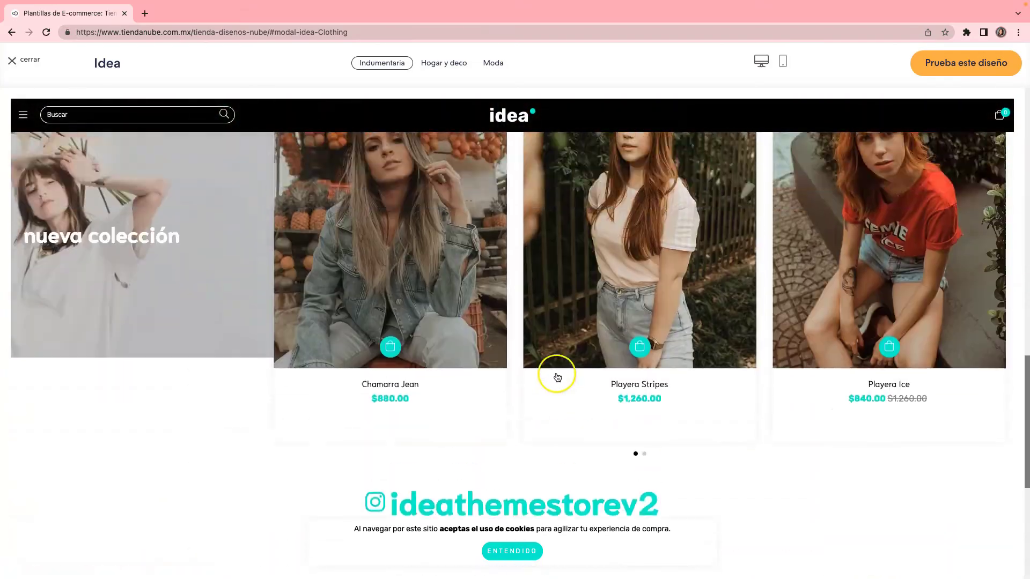
scroll(558, 378, up, 10)
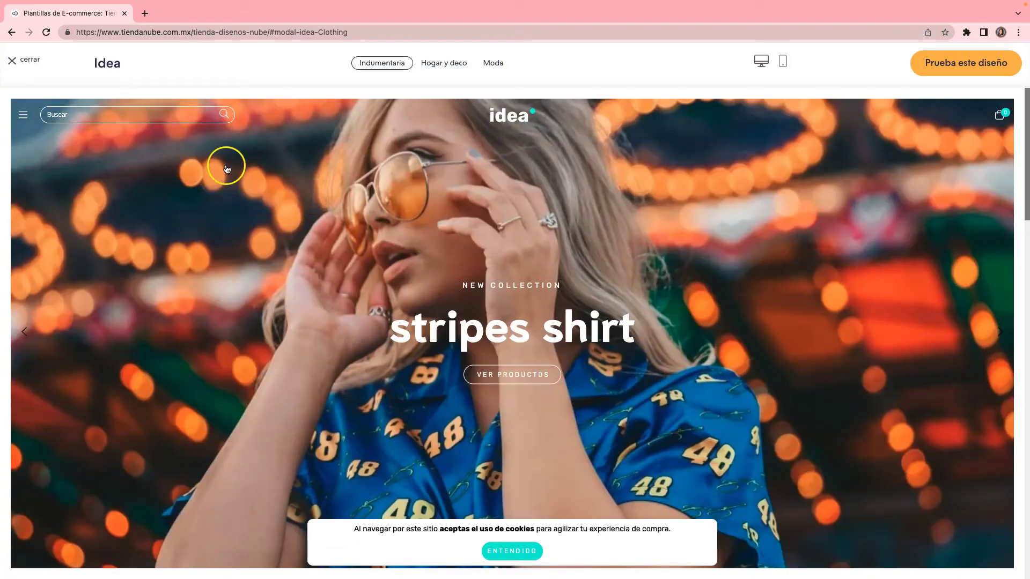
click(12, 61)
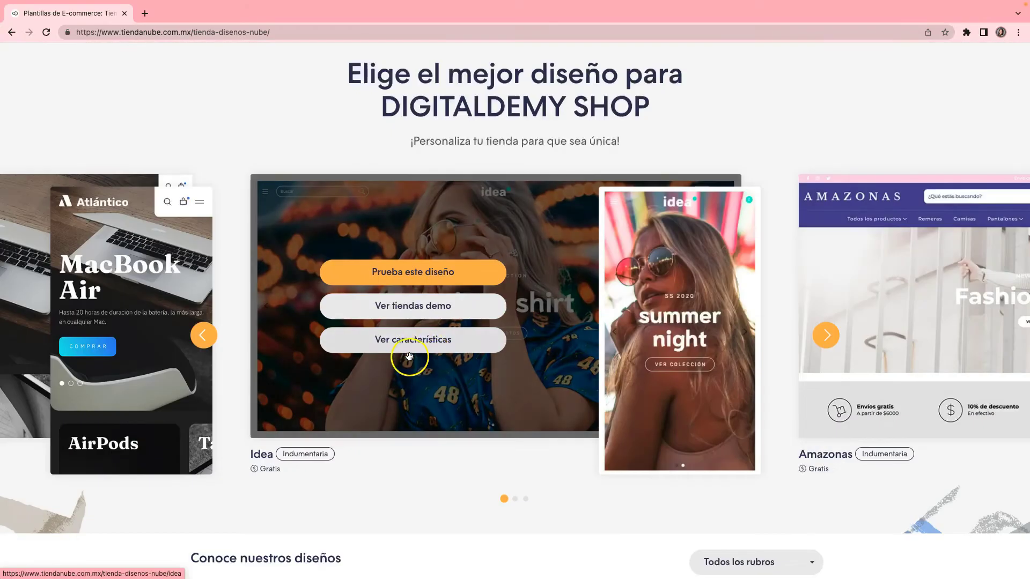
Review the features page of the Idea design and return to the design gallery.
click(412, 346)
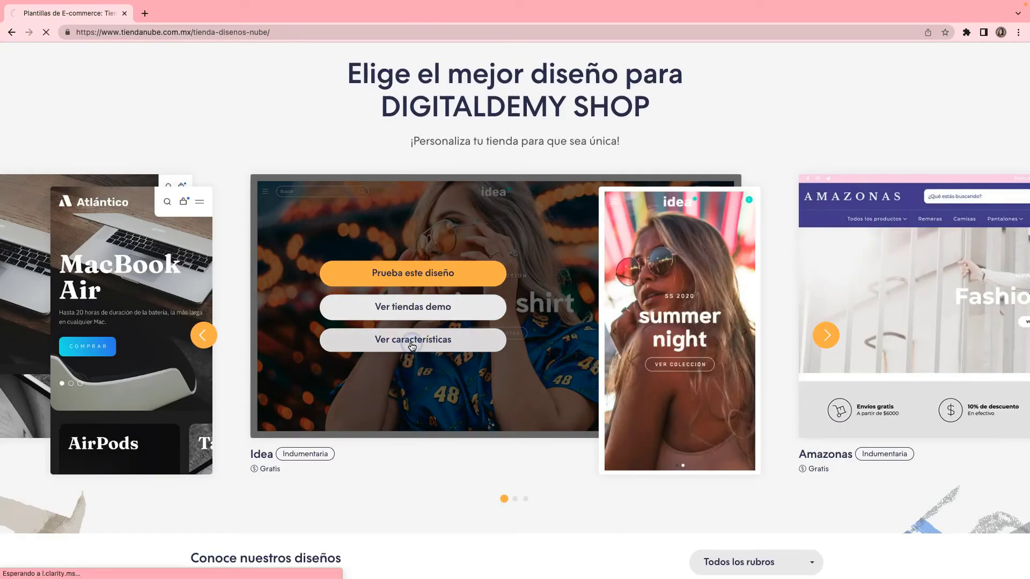
scroll(485, 363, down, 15)
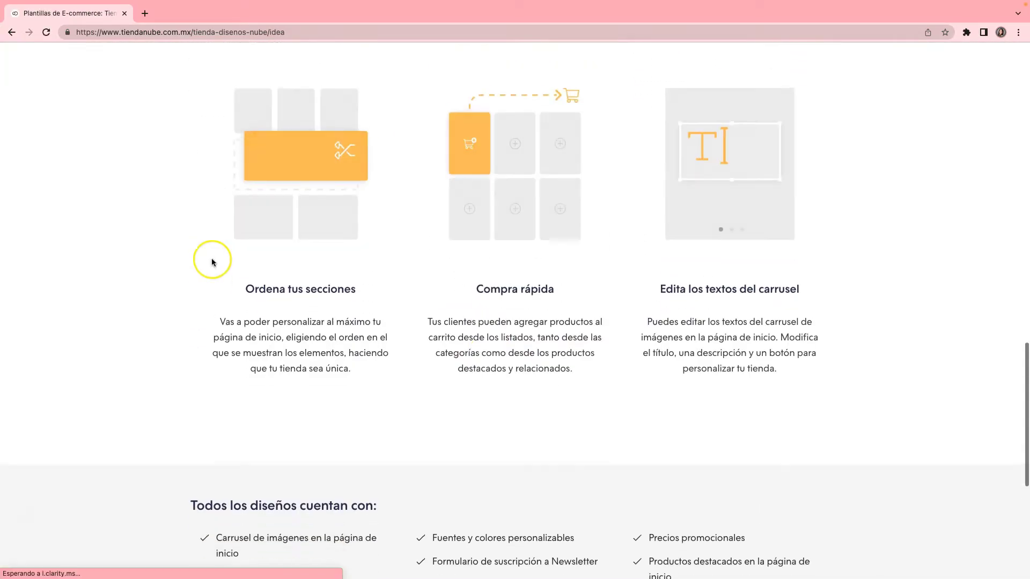
scroll(338, 340, down, 5)
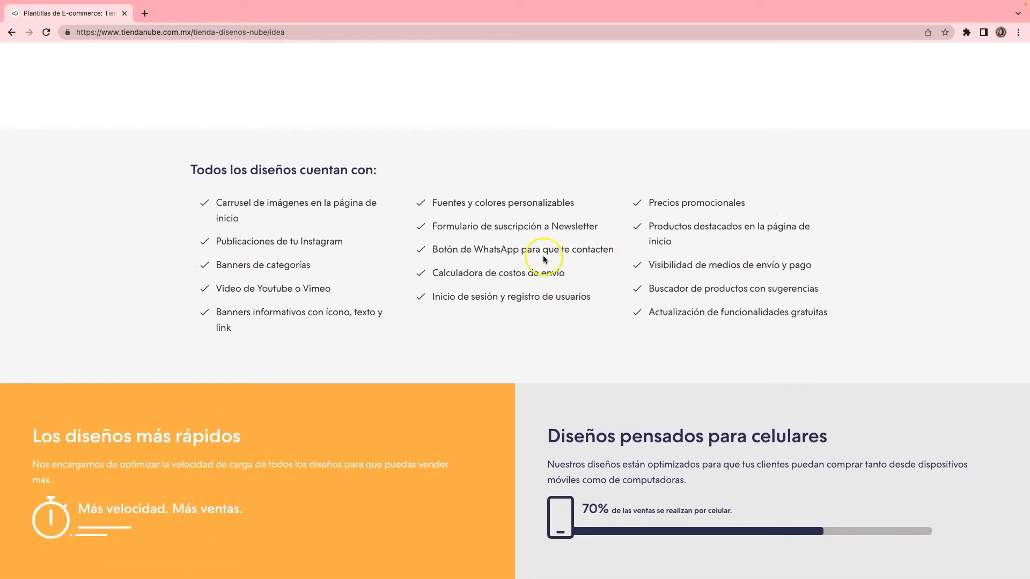
scroll(543, 256, up, 10)
key(super+bracketleft)
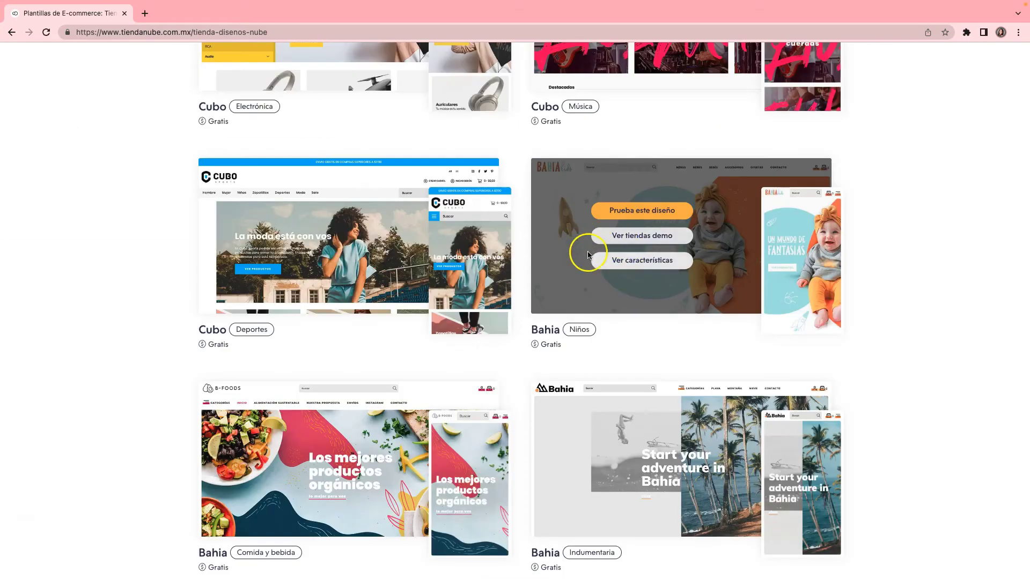
Try the Bahia design for Niños as a store draft and switch its preview to the desktop view.
click(631, 214)
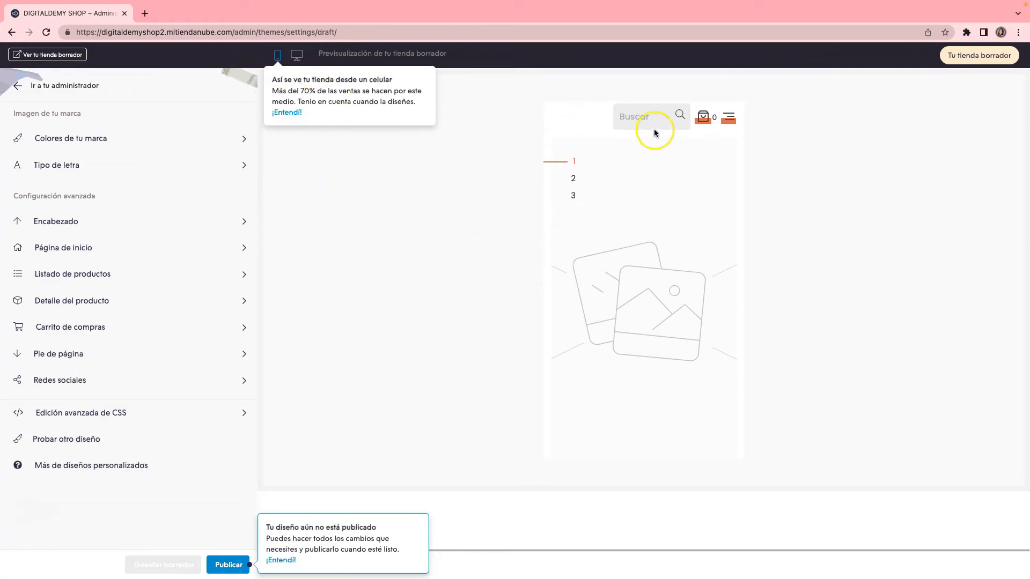
click(298, 56)
click(276, 57)
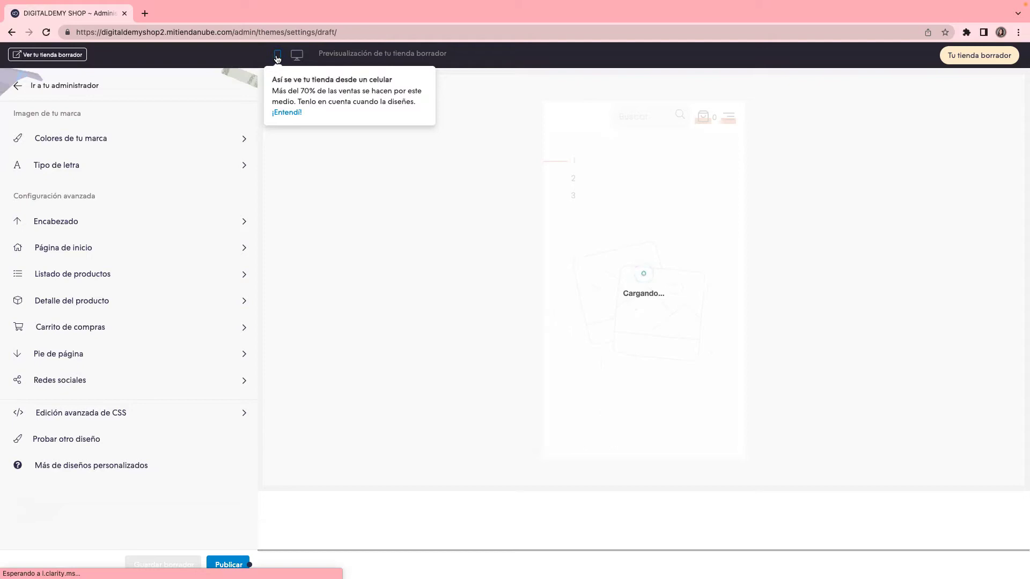
click(294, 57)
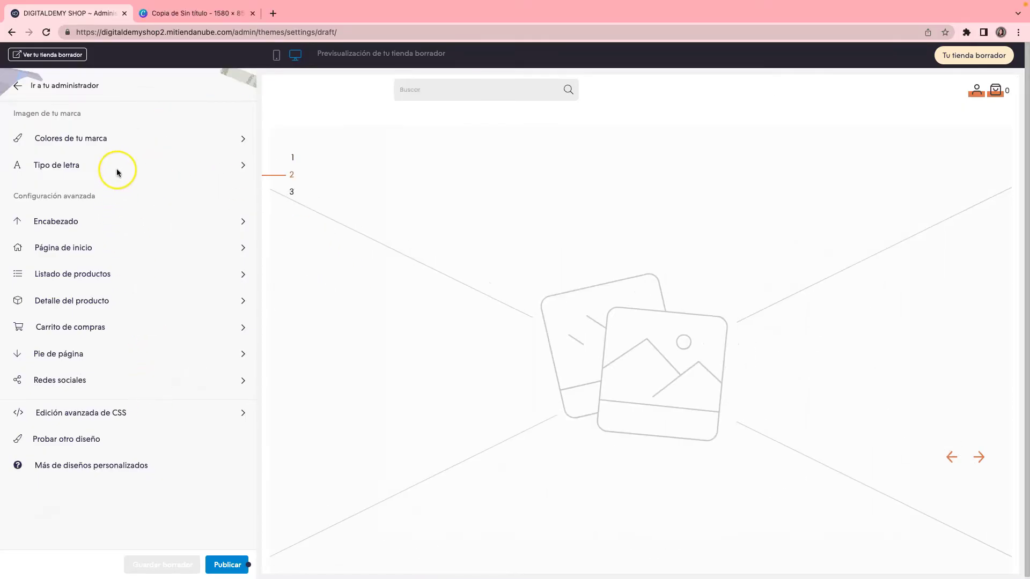
Set the brand's main color to a custom light pink and the accent color to a dusty rose, and save the draft.
click(88, 138)
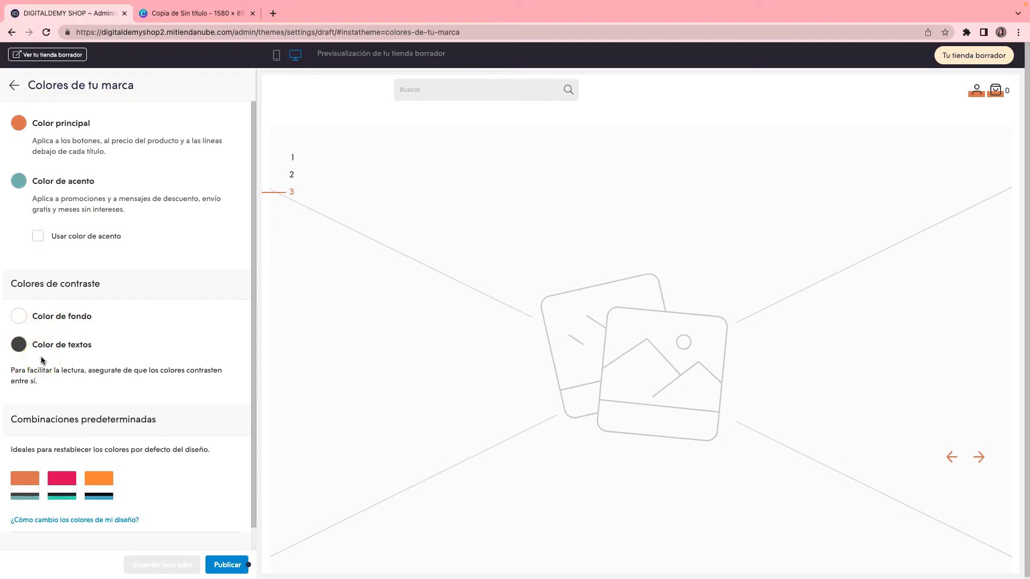
click(20, 123)
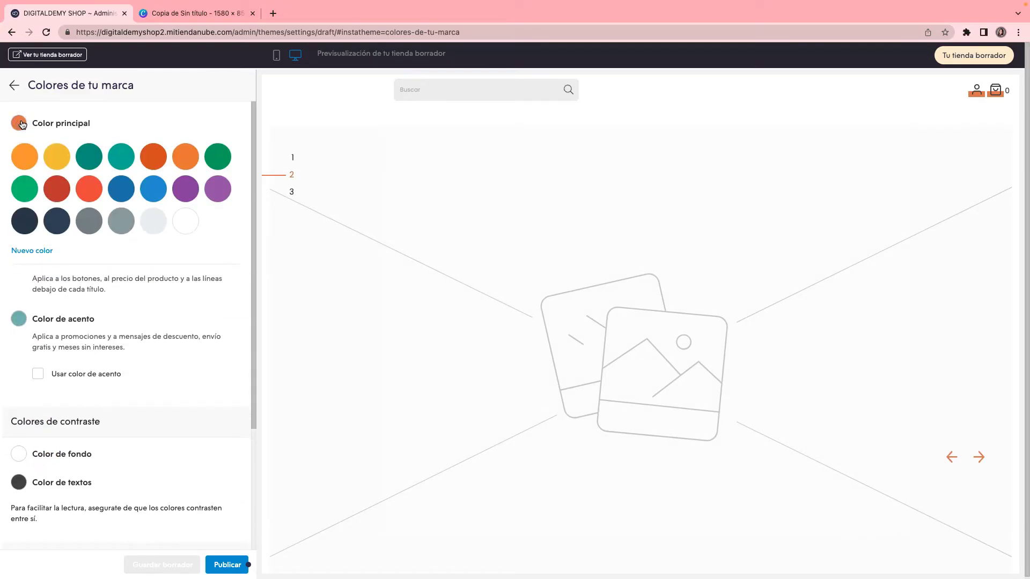
click(146, 194)
click(50, 227)
click(35, 246)
click(42, 250)
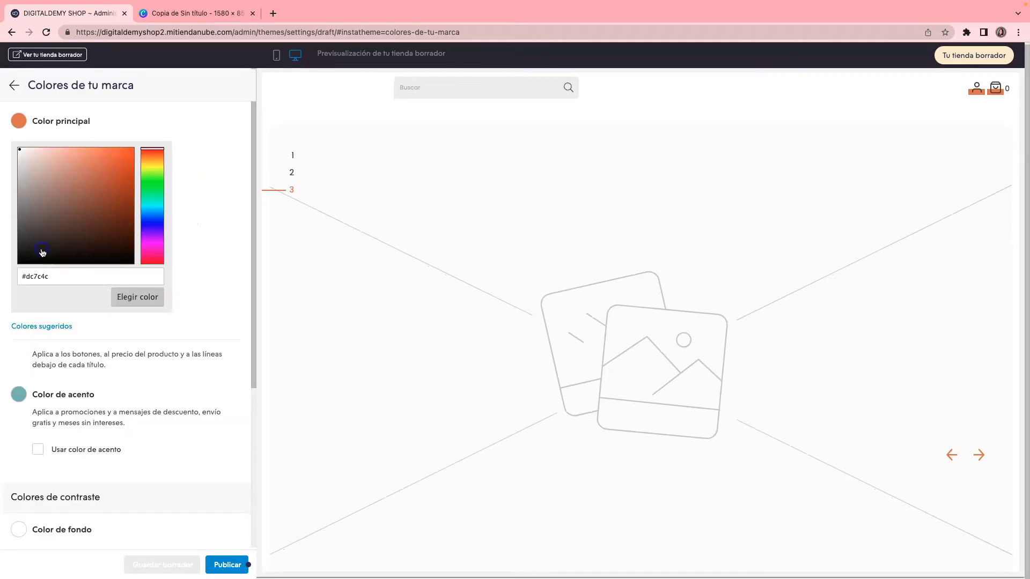
click(82, 287)
key(Return)
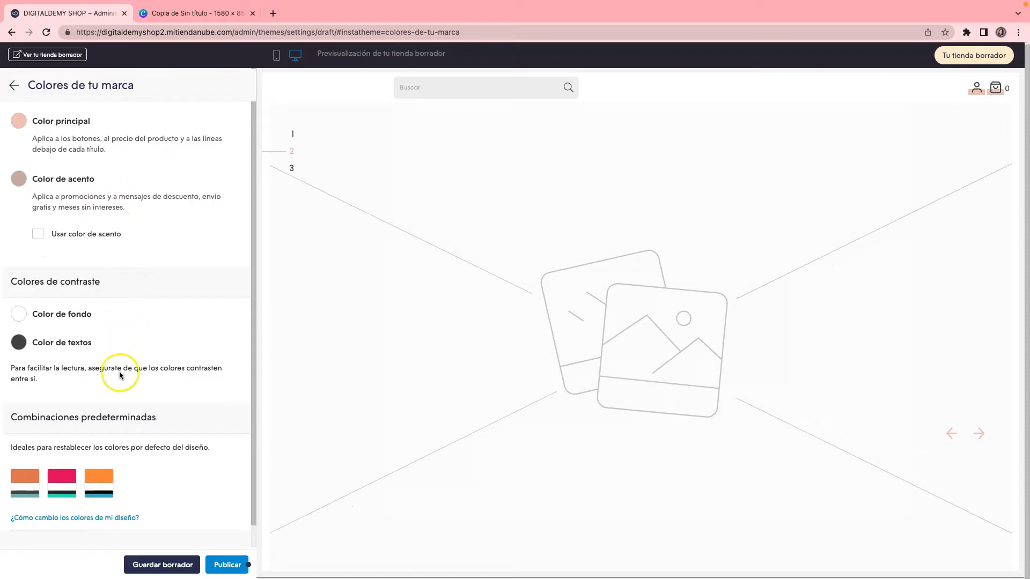
scroll(126, 368, down, 1)
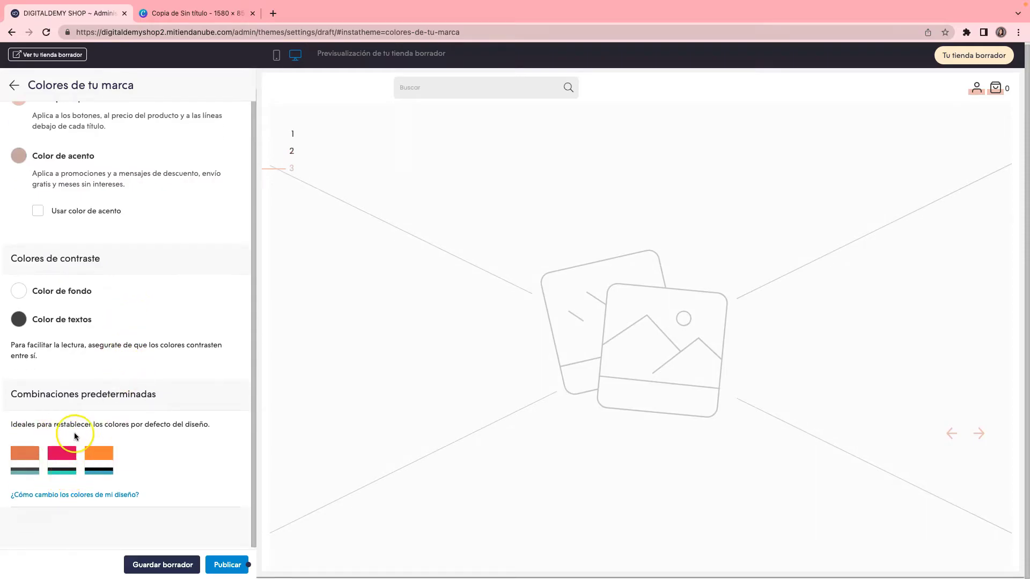
click(164, 568)
Choose Montserrat as the font for page titles and banners in the draft design.
click(14, 87)
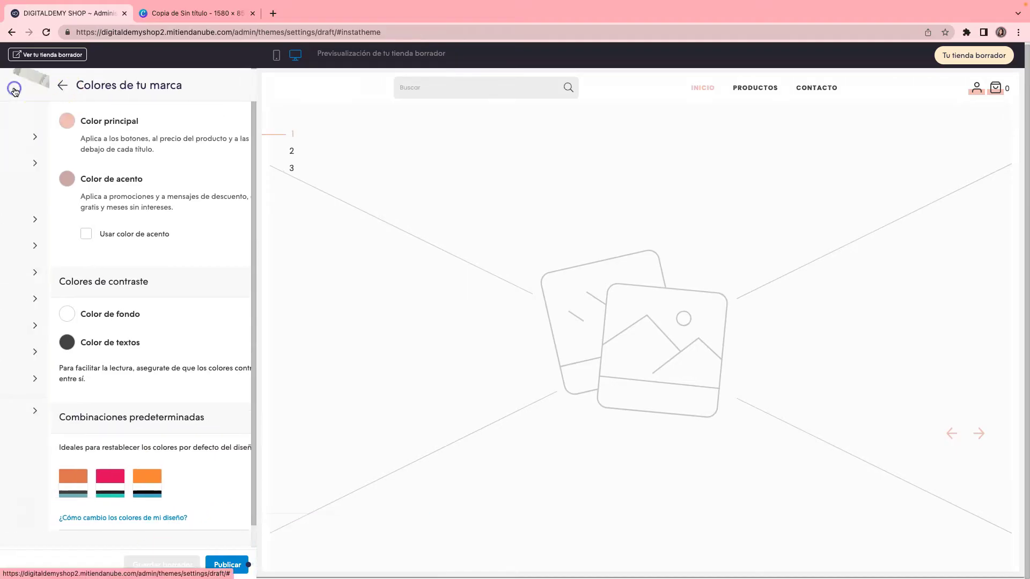
click(56, 161)
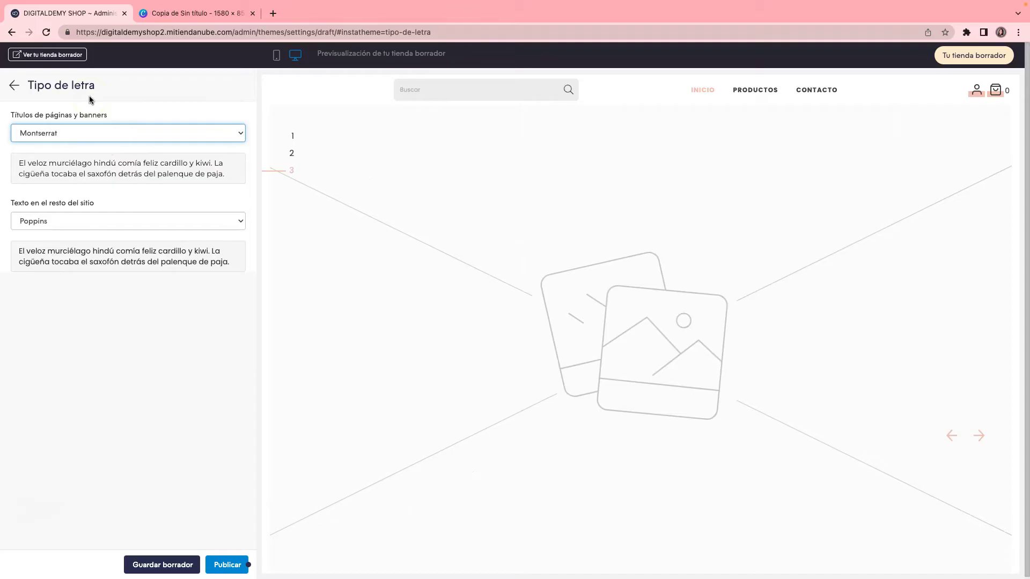
click(75, 135)
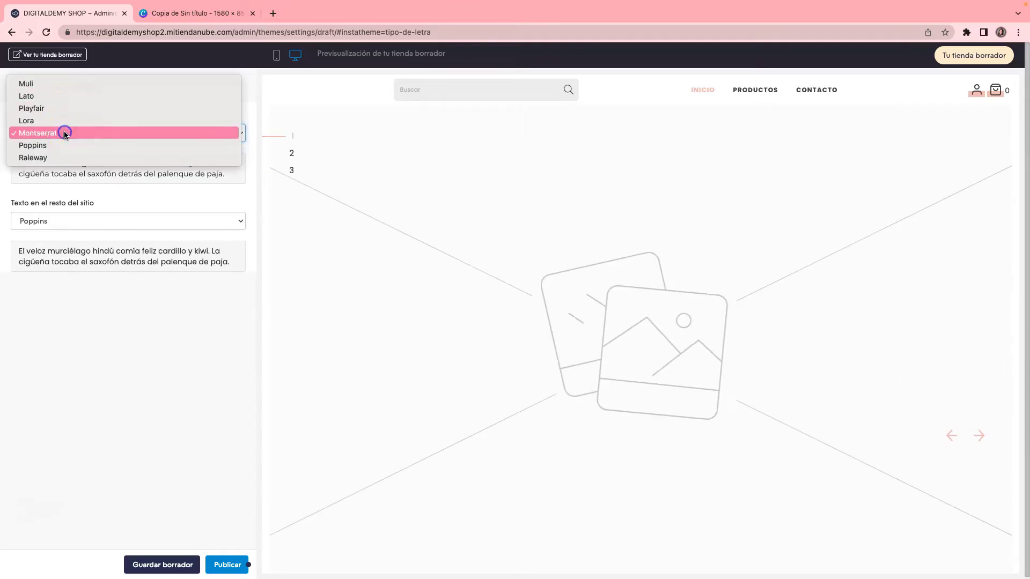
click(64, 134)
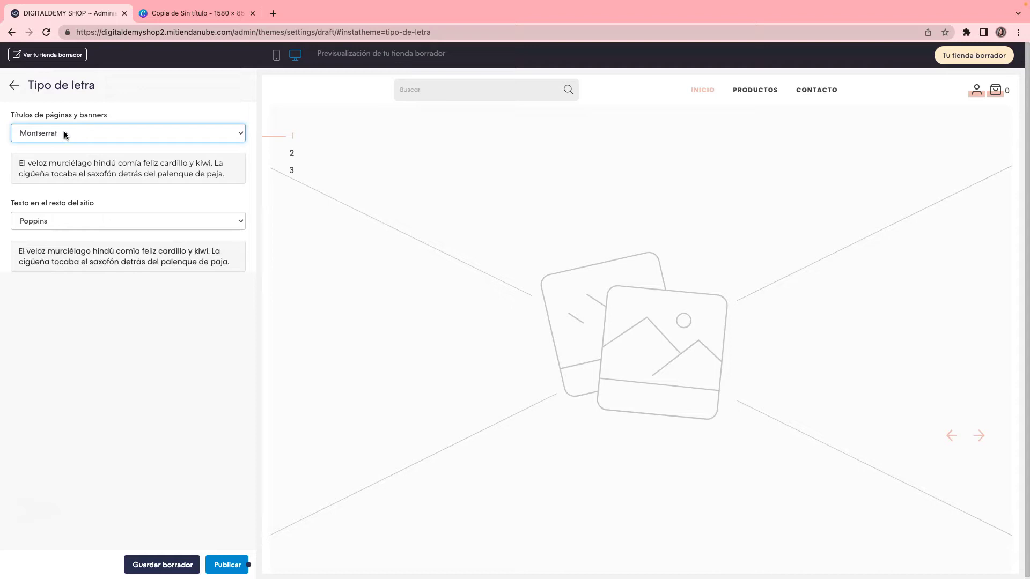
Keep Poppins as the font for the text in the rest of the site and save the draft.
click(62, 222)
click(62, 222)
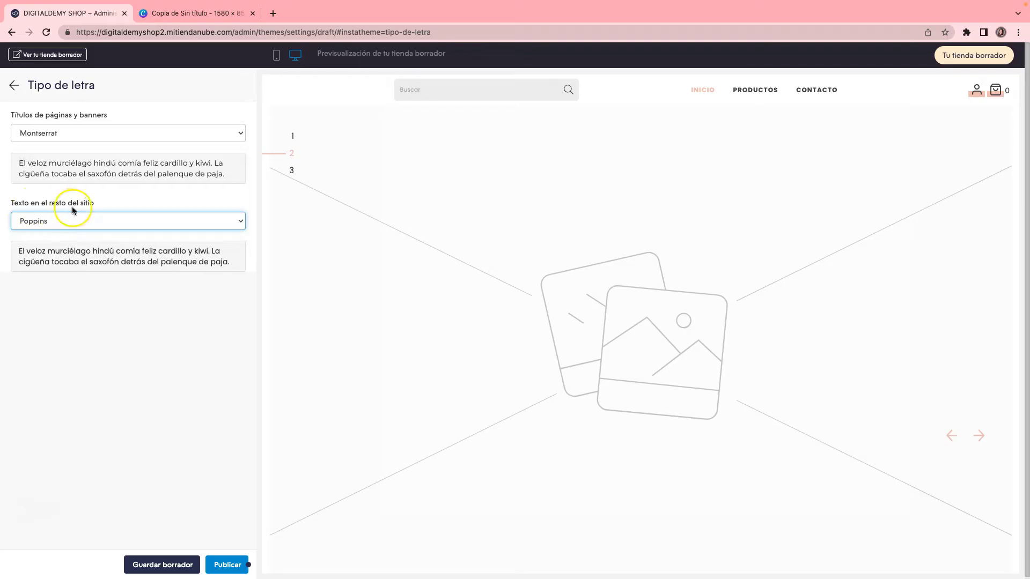
click(166, 564)
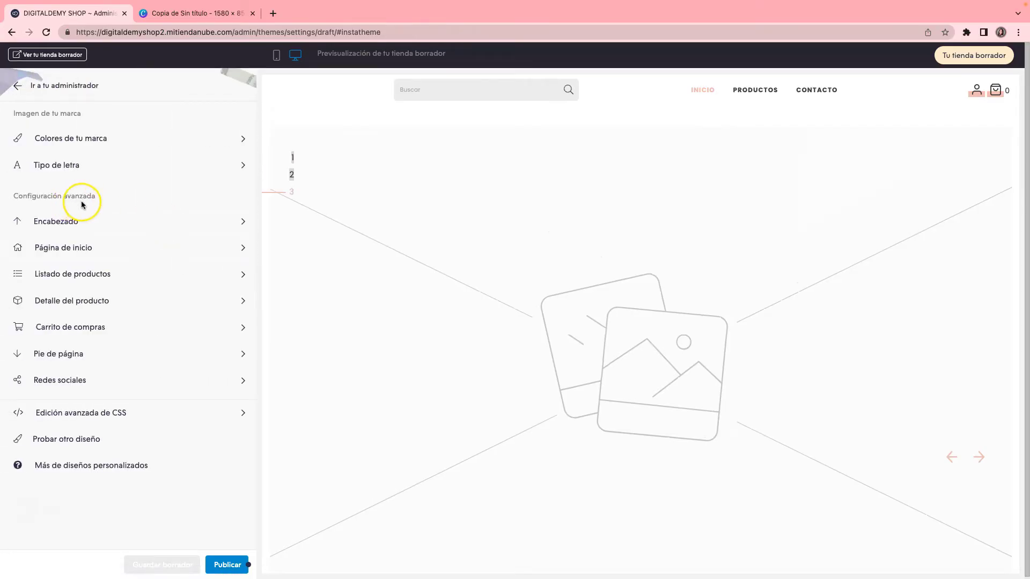
Configure the header with Color de fondo as its background and the menu location A la derecha del buscador.
click(69, 227)
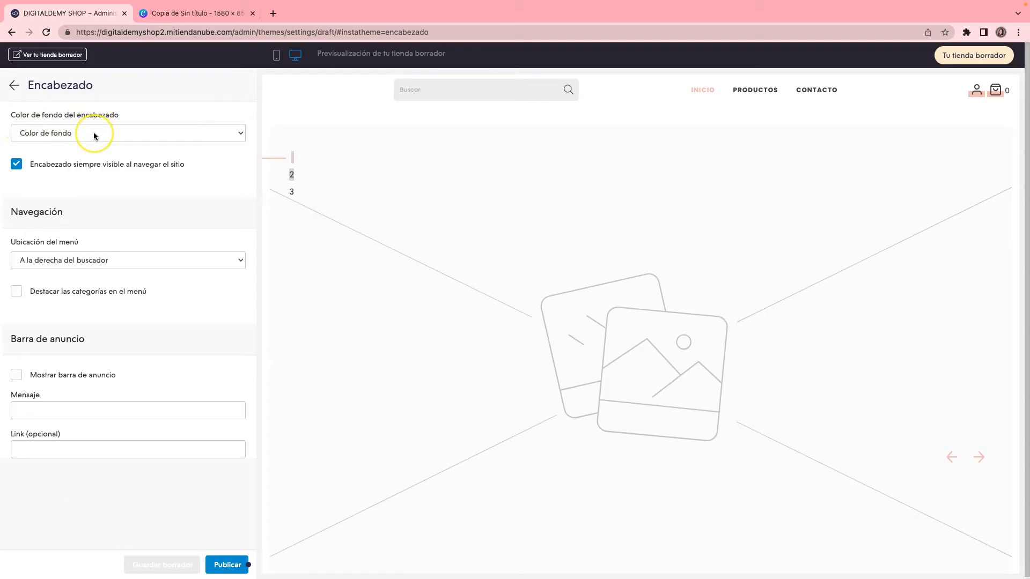
click(93, 135)
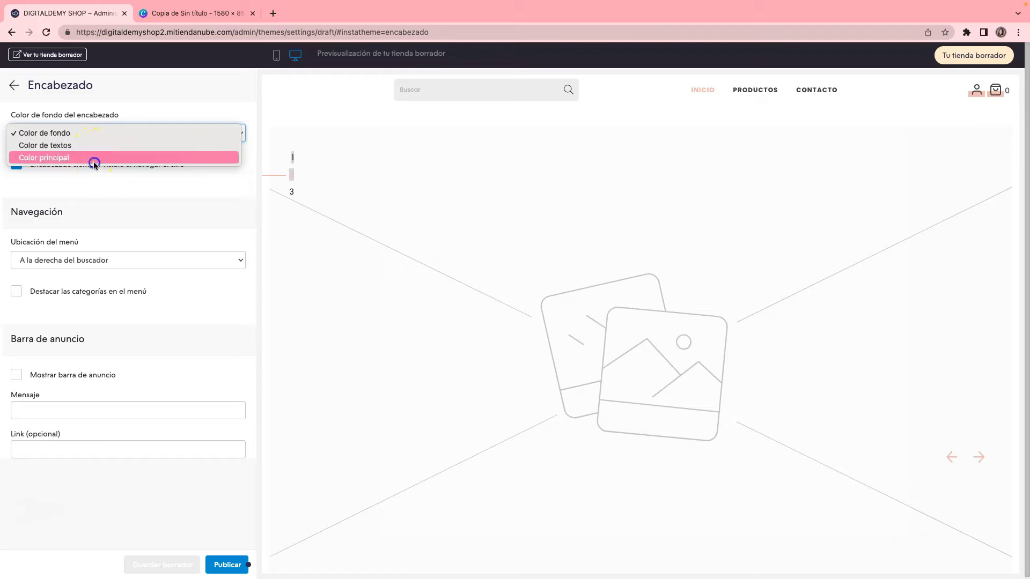
click(94, 159)
click(99, 134)
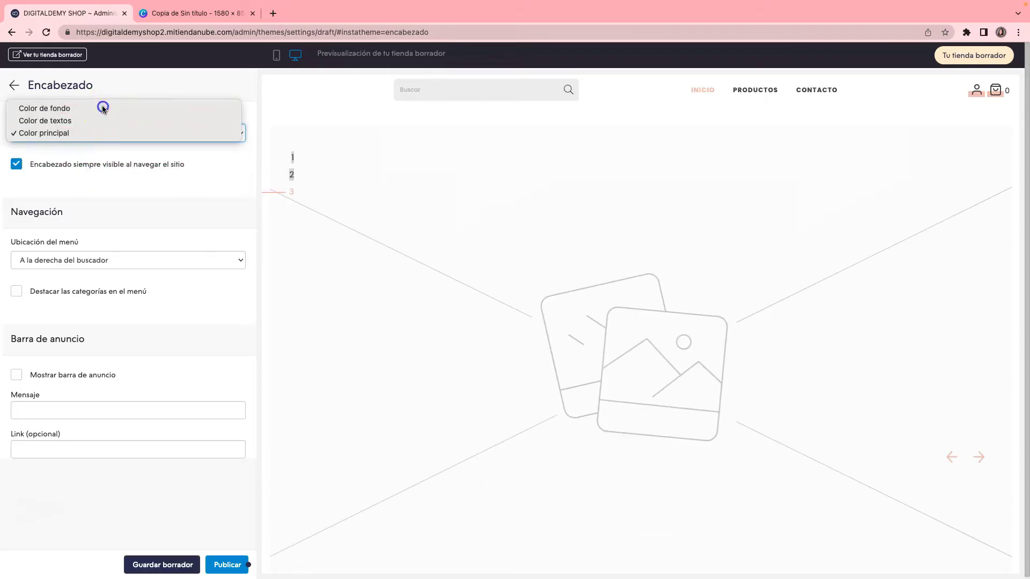
click(102, 107)
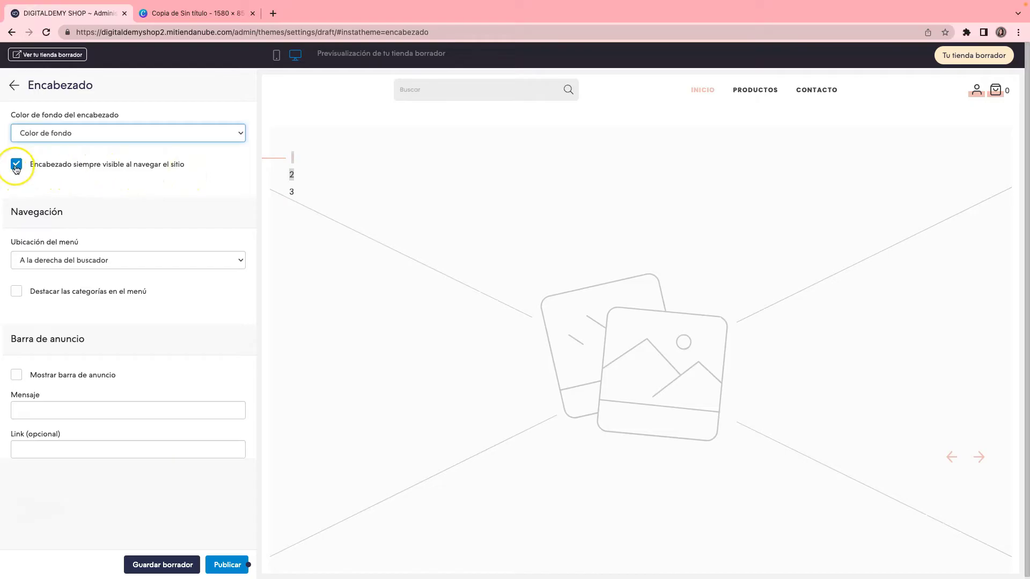
scroll(108, 205, down, 1)
scroll(108, 209, up, 1)
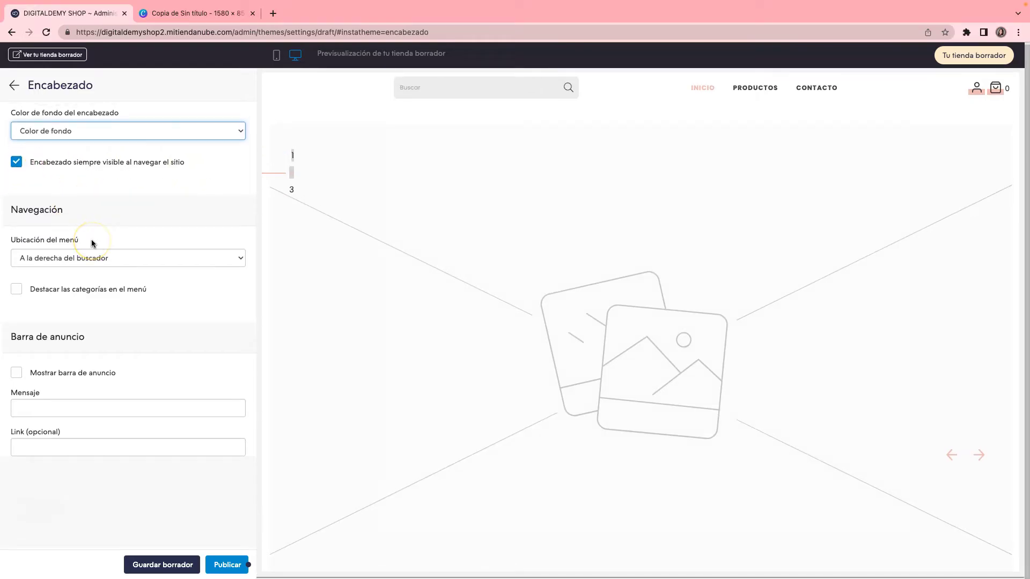
click(90, 258)
click(93, 260)
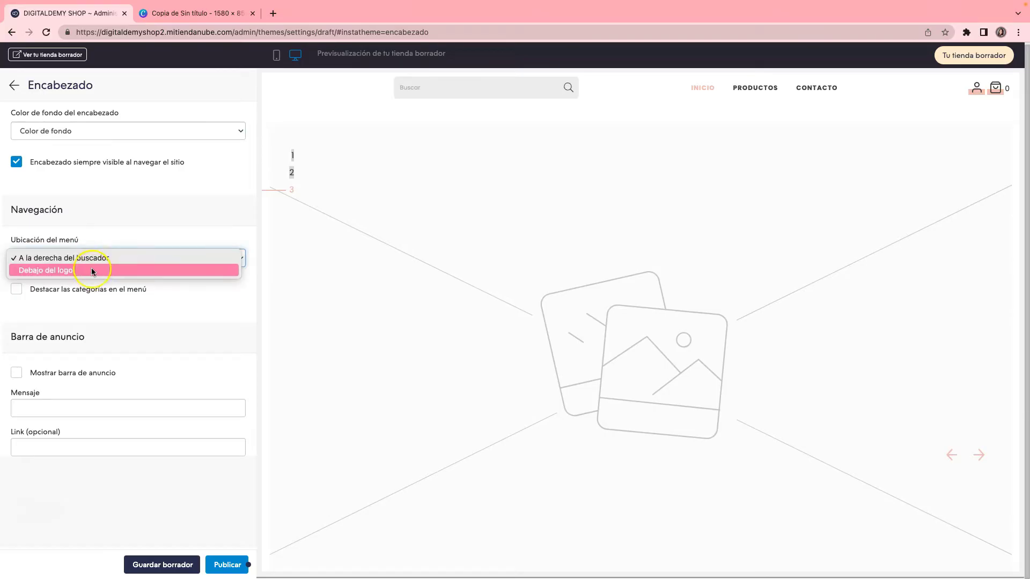
click(98, 256)
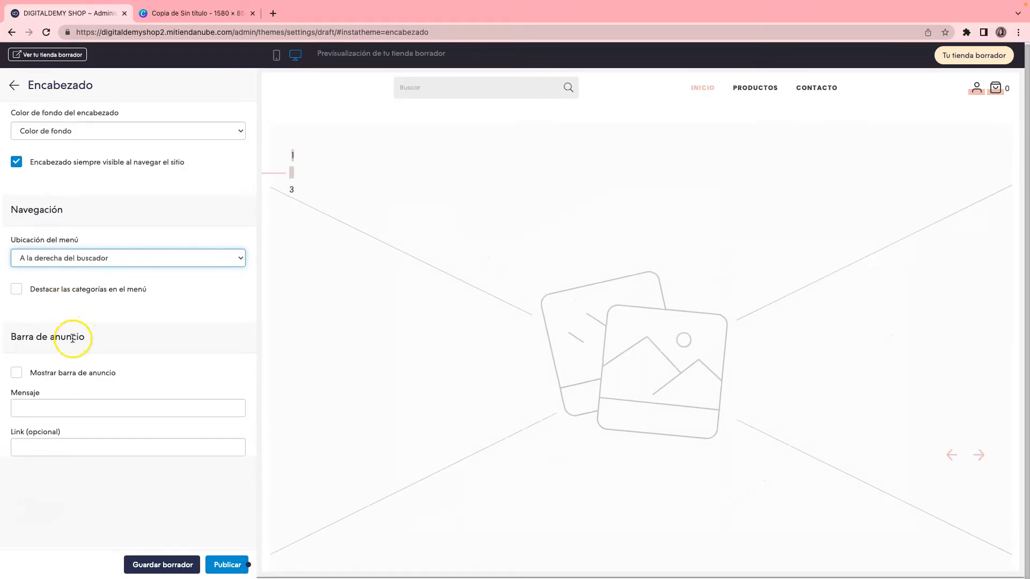
Enable the announcement bar with the message "10% de descuento, Código BIENVENIDA" and save the draft.
click(16, 373)
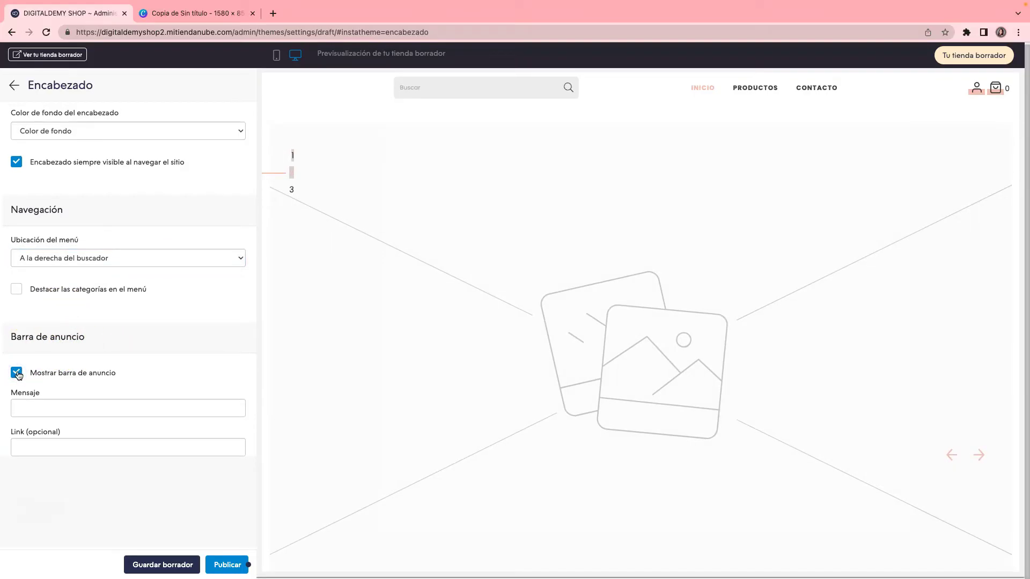
click(29, 410)
text(10% de descuento, Código BIENVENIDA)
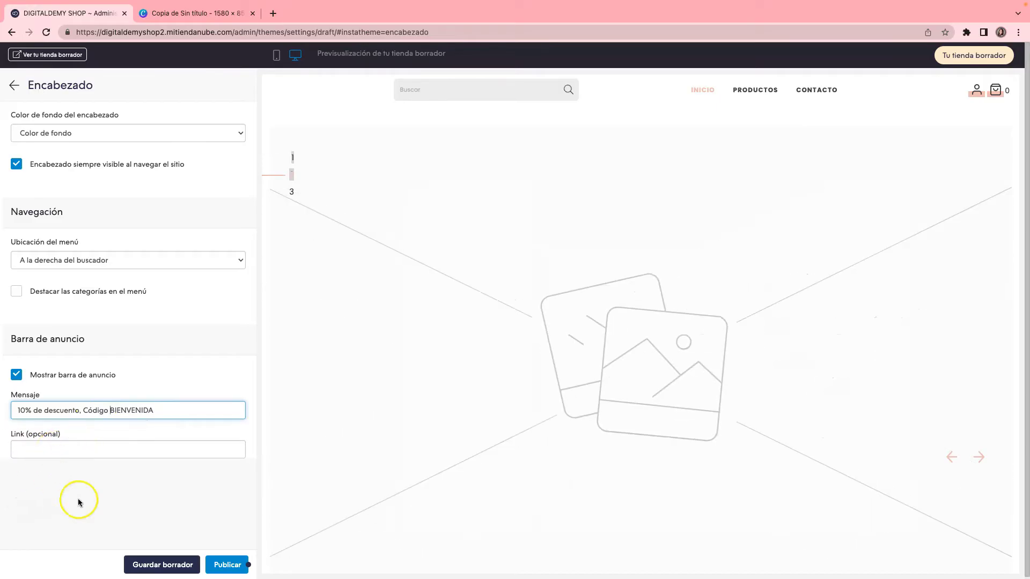
click(165, 565)
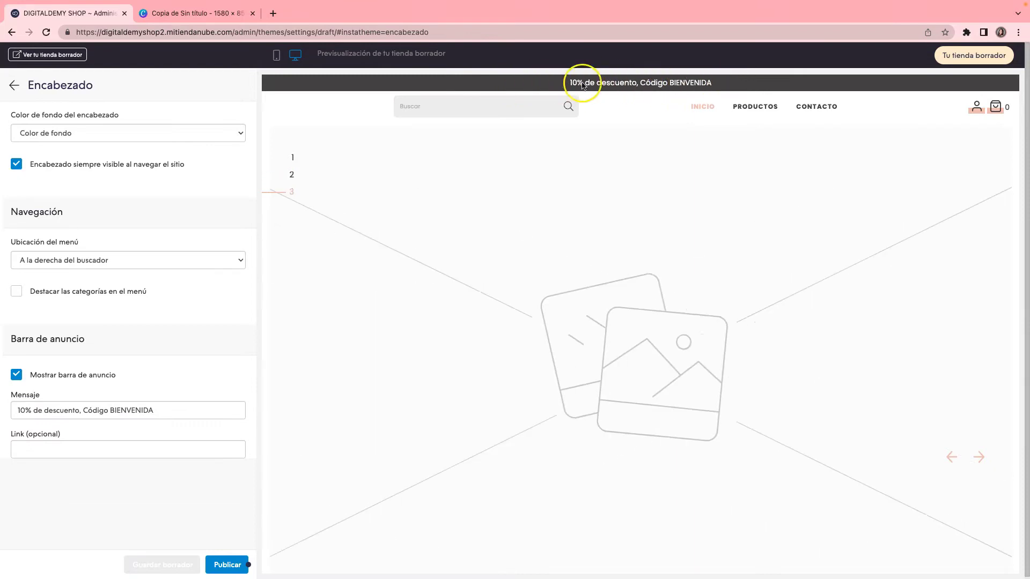
Upload the Magic Planner banner image to the home page's image carousel and check its link and text options.
click(14, 85)
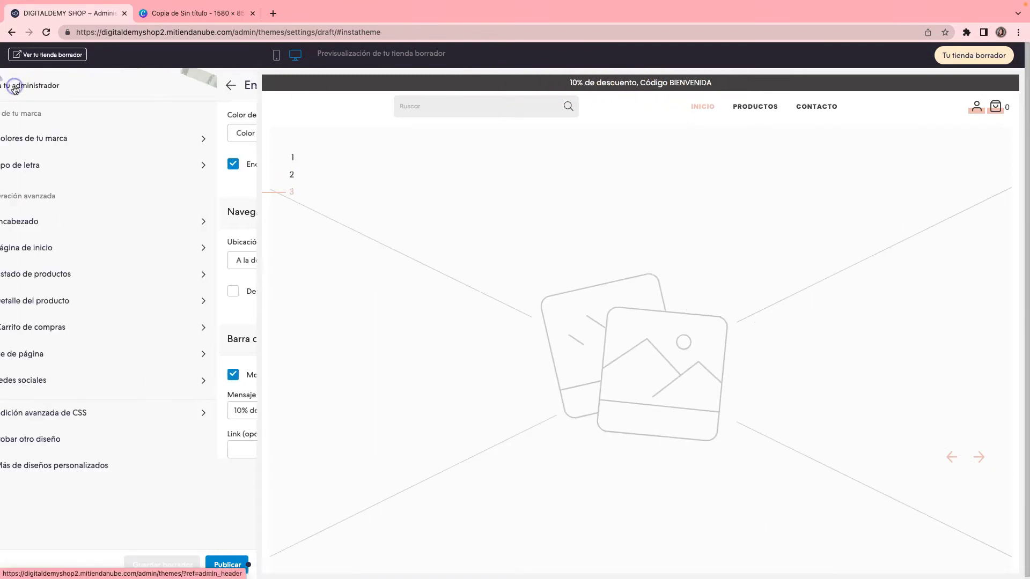
click(65, 254)
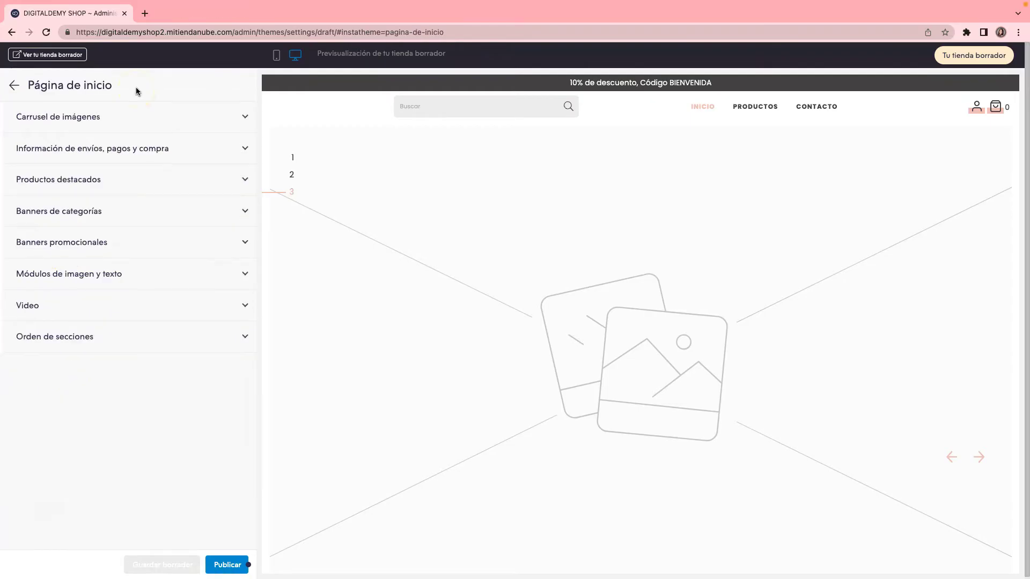
click(62, 116)
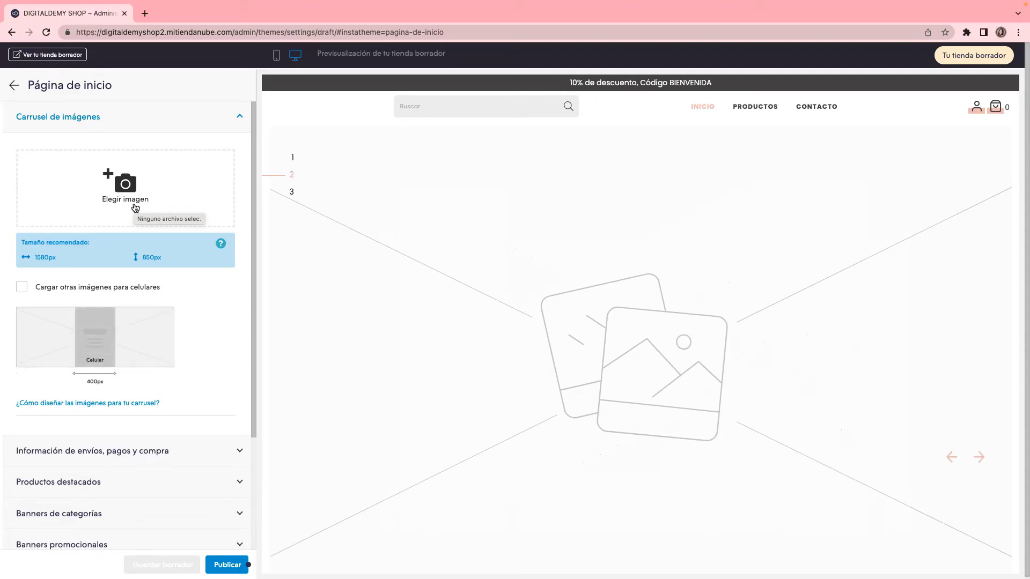
click(136, 203)
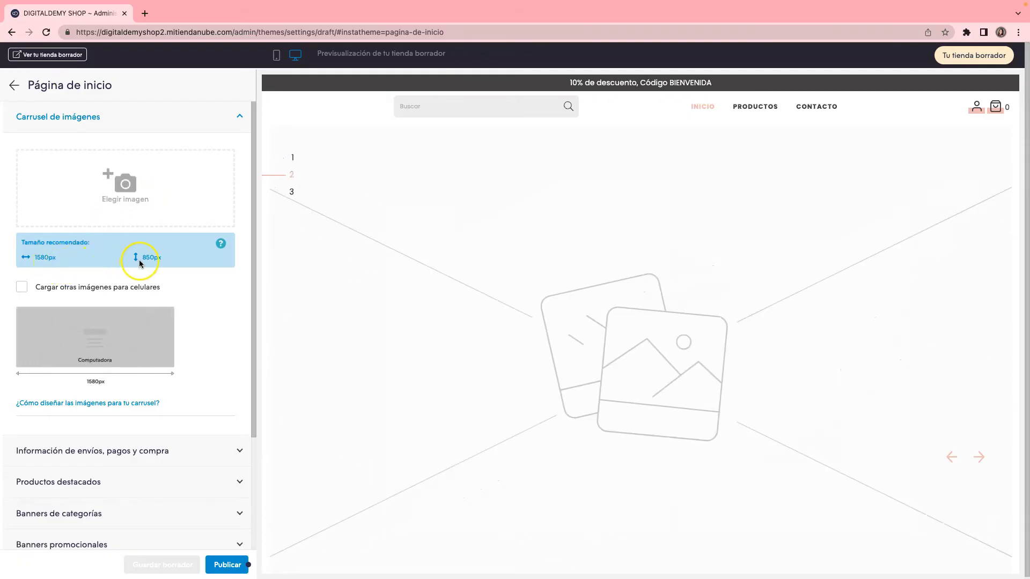
click(121, 183)
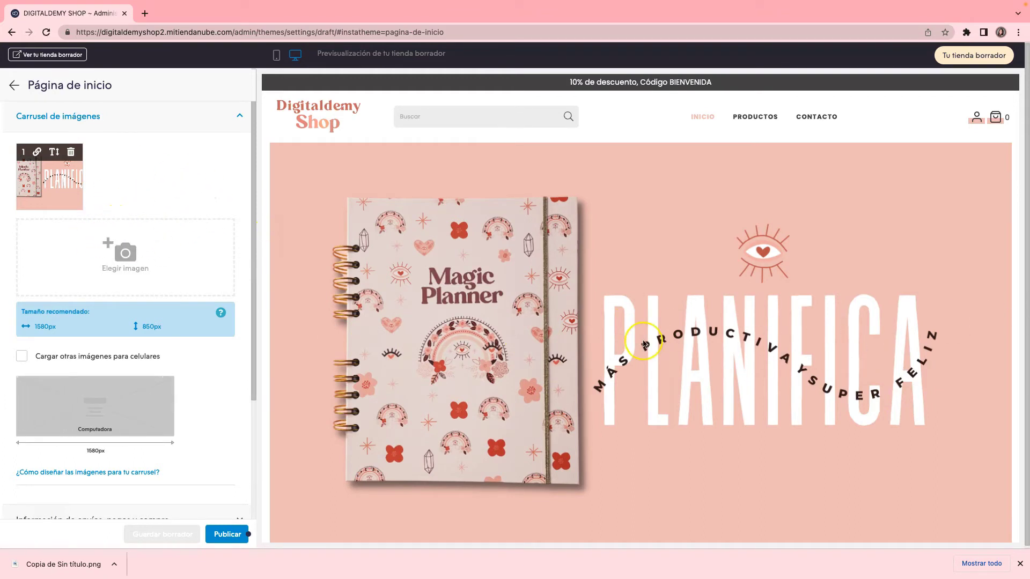
click(53, 153)
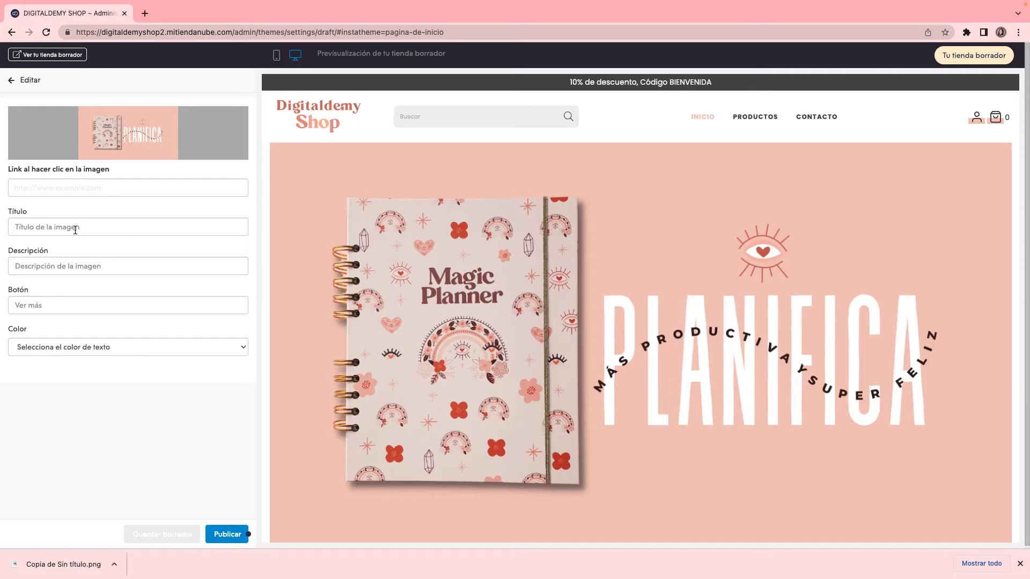
click(12, 80)
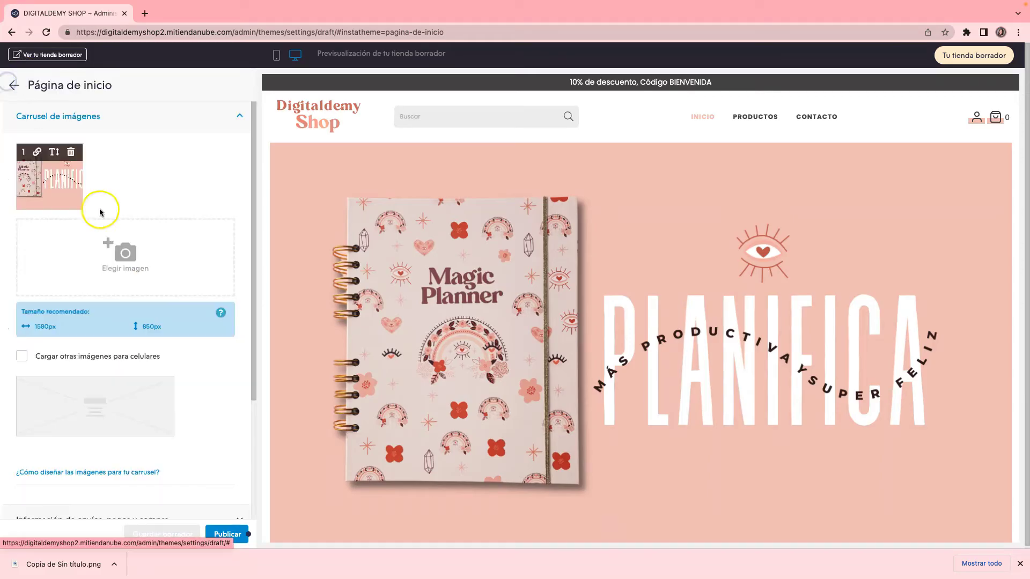
Add info banners Envío gratis (Por compras superiores a 40$), Garantía de devolución (30 días desde la fecha de compra), Diferentes métodos de pago (Efectivo, transferencia y tarjetas).
scroll(214, 298, down, 3)
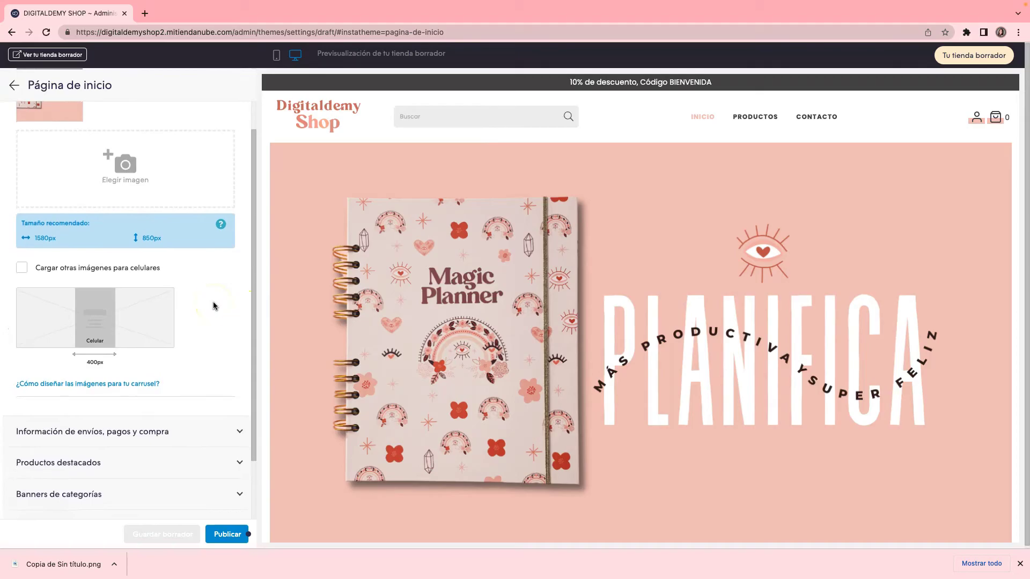
scroll(214, 303, down, 3)
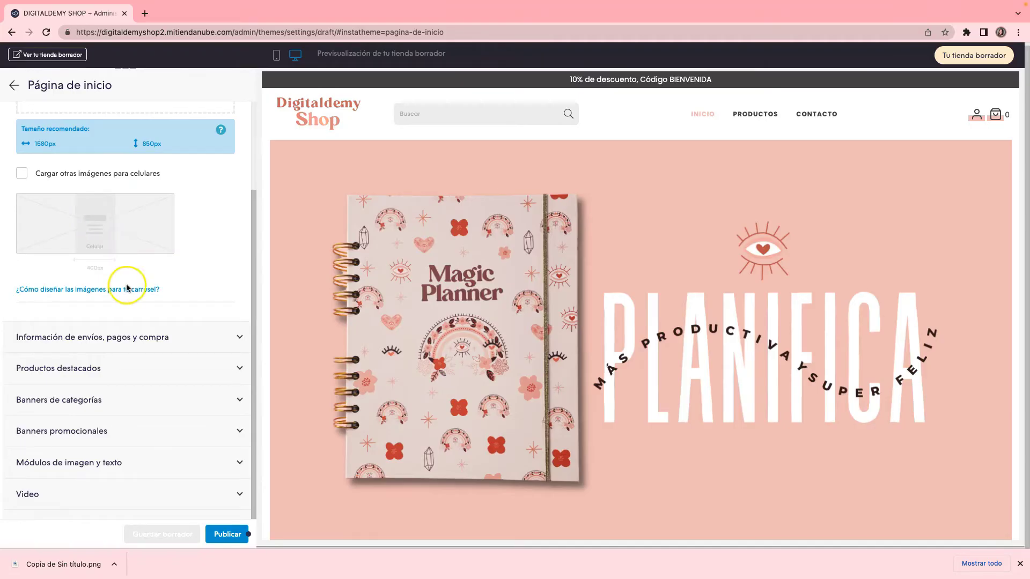
scroll(127, 275, down, 1)
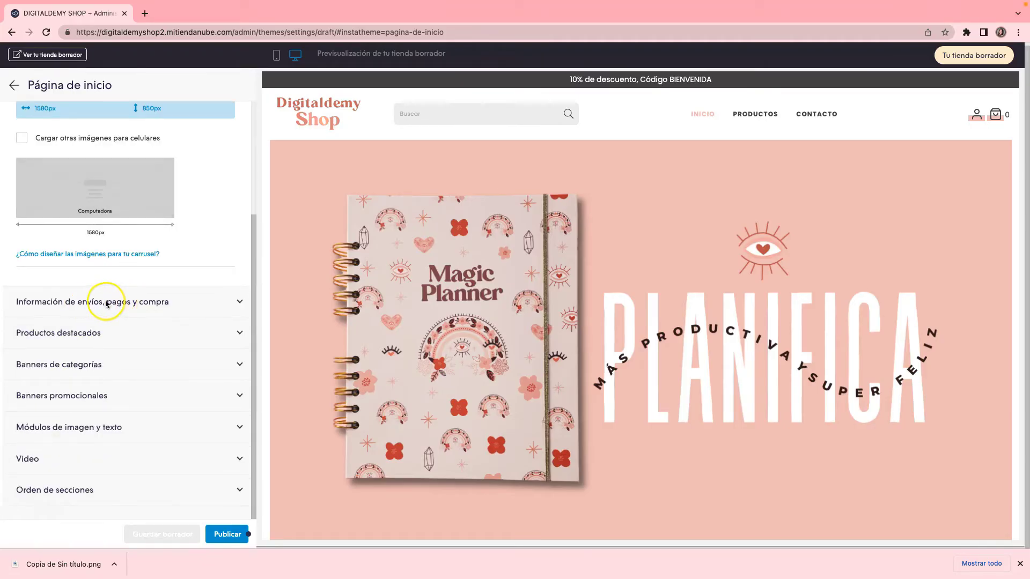
click(131, 304)
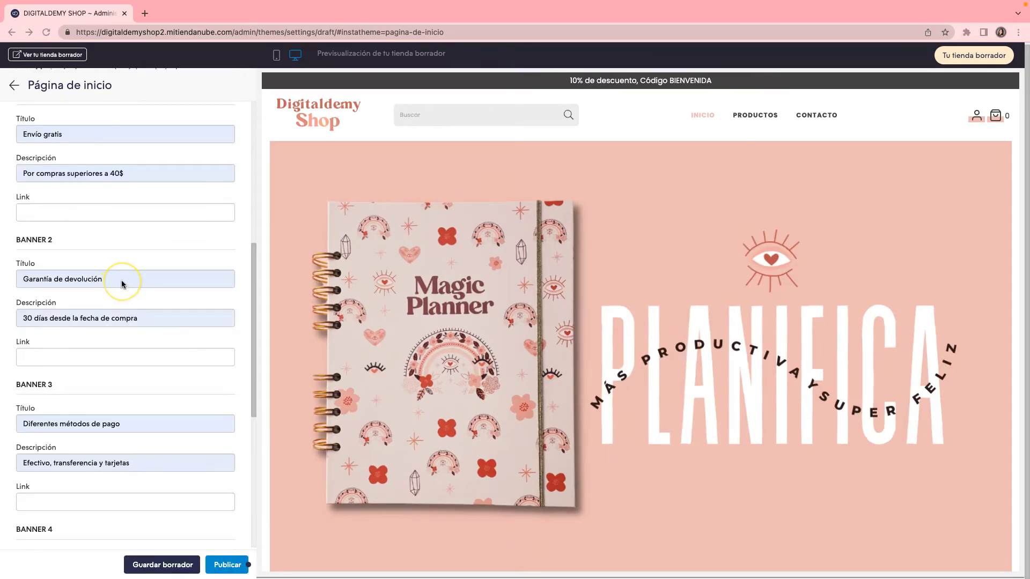
scroll(122, 284, up, 2)
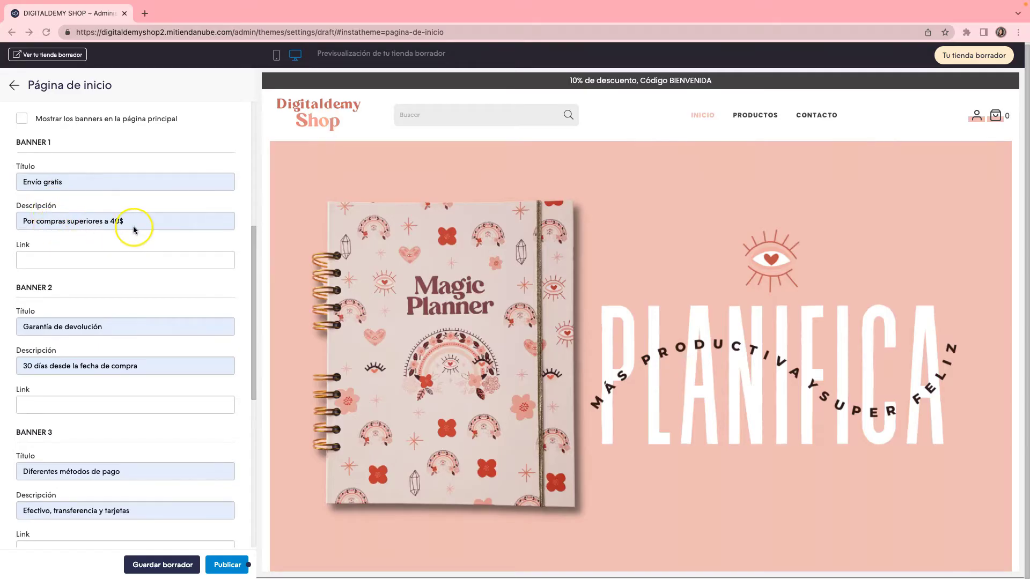
scroll(134, 230, down, 3)
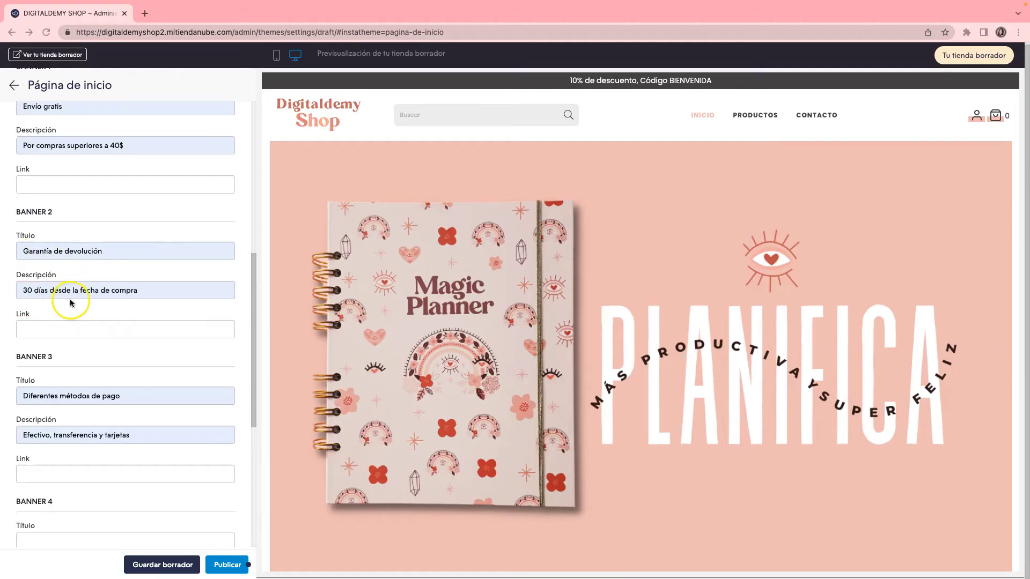
scroll(100, 301, down, 3)
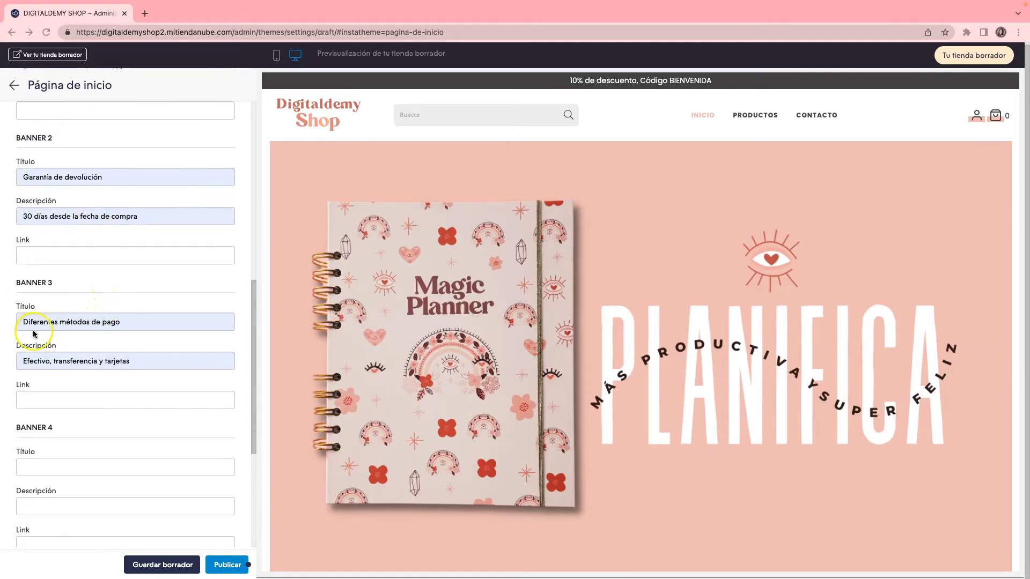
scroll(102, 370, up, 5)
scroll(103, 370, up, 1)
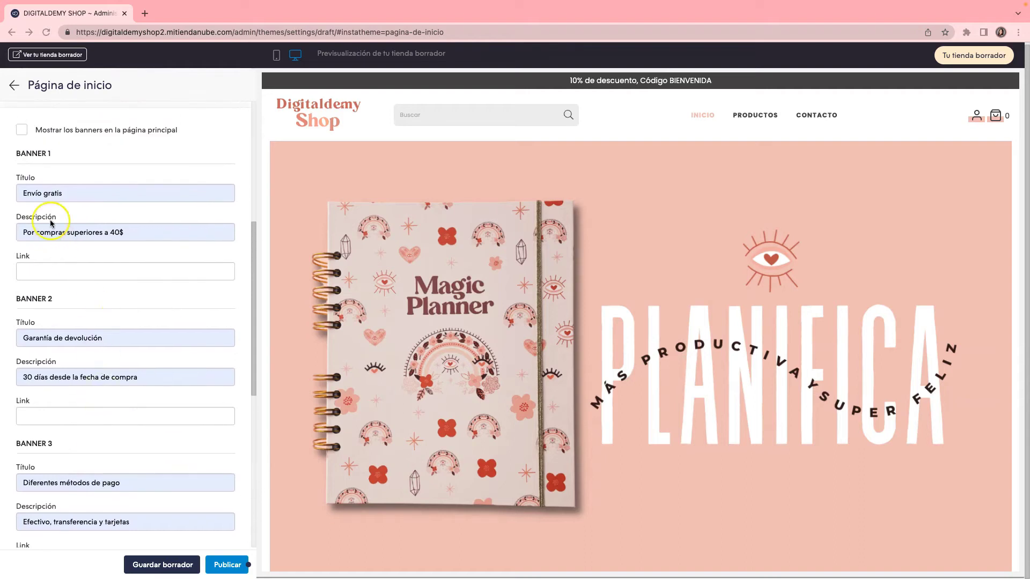
Show the shipping, payment and purchase information banners on the main page and save the draft.
click(22, 131)
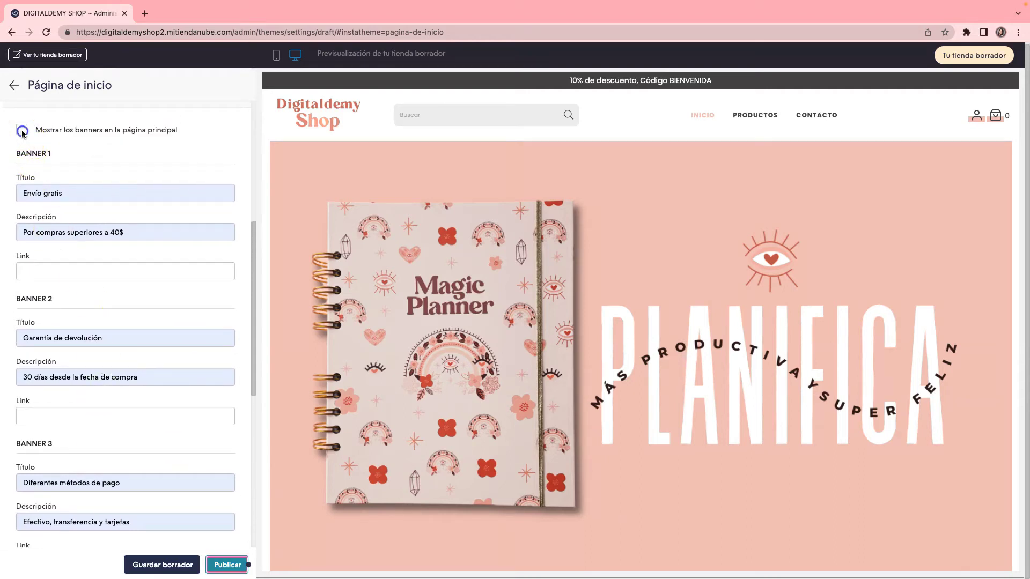
scroll(81, 322, down, 3)
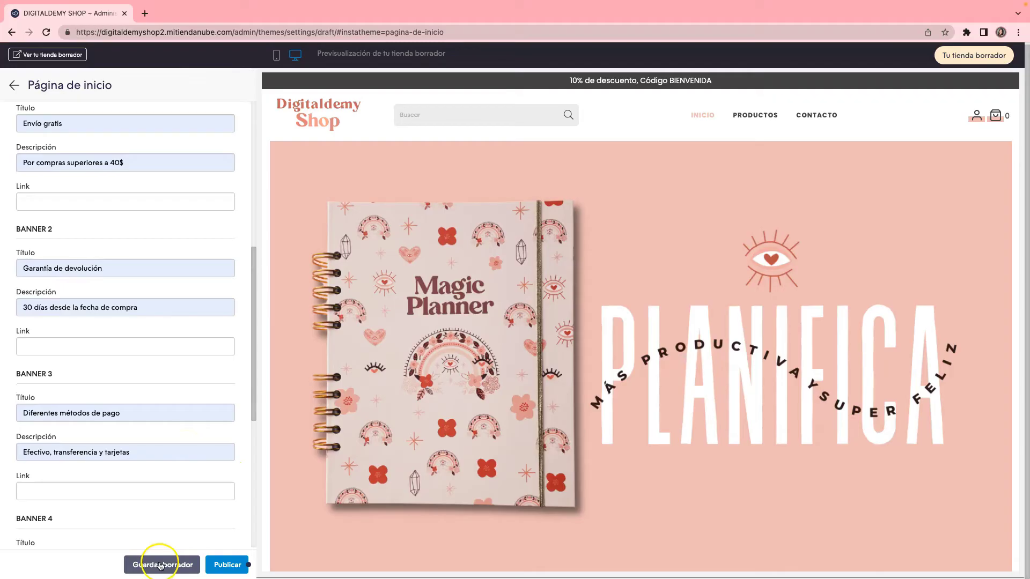
click(159, 566)
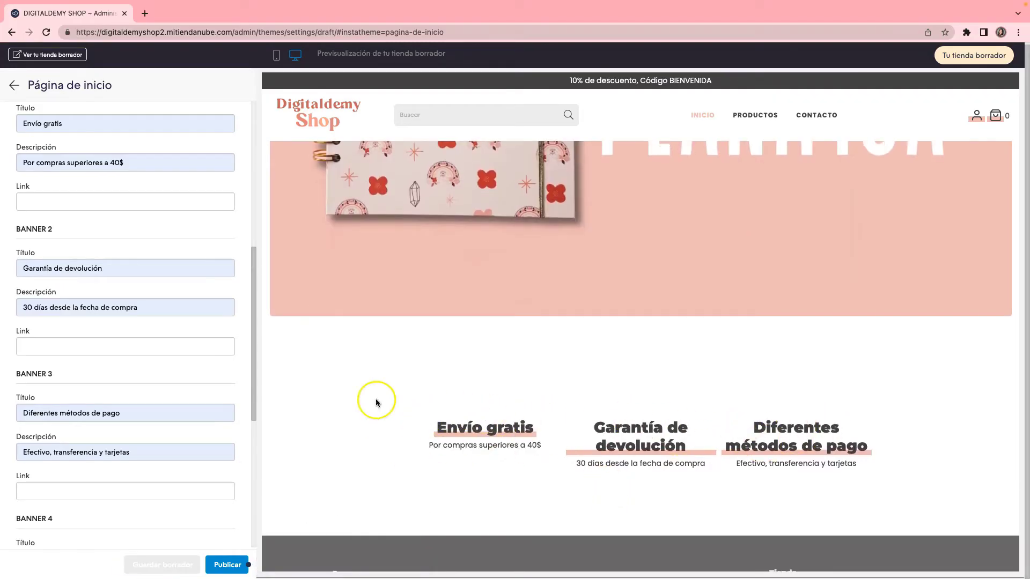
Compare the category banner layouts for the home page and choose the one with two banners.
scroll(94, 346, down, 6)
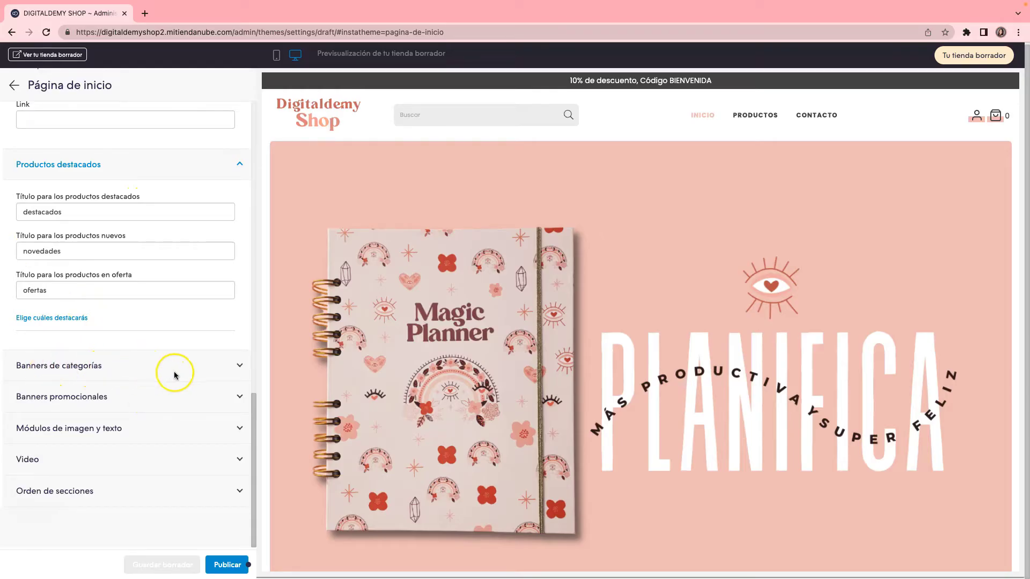
click(237, 367)
scroll(211, 400, down, 4)
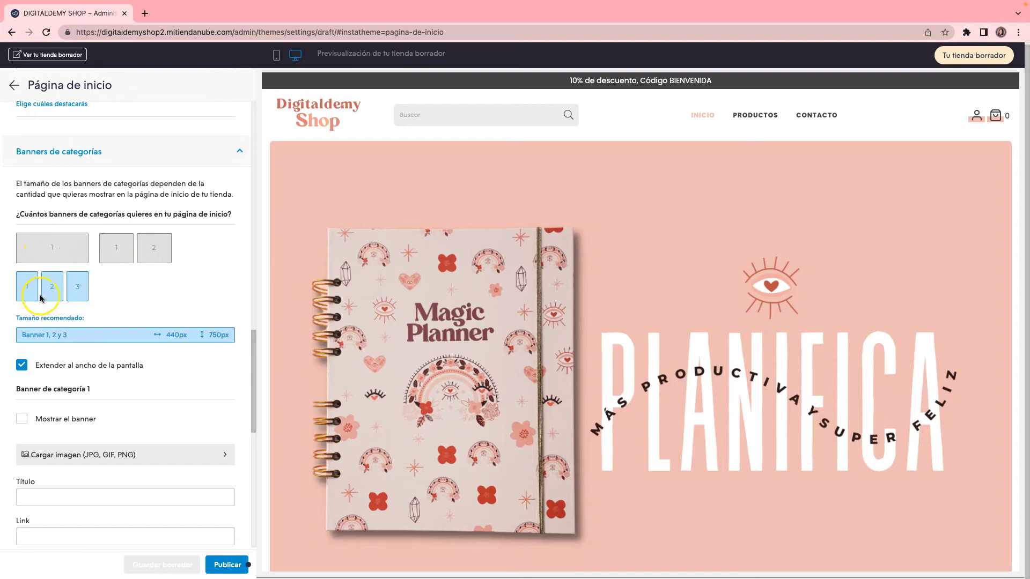
click(62, 255)
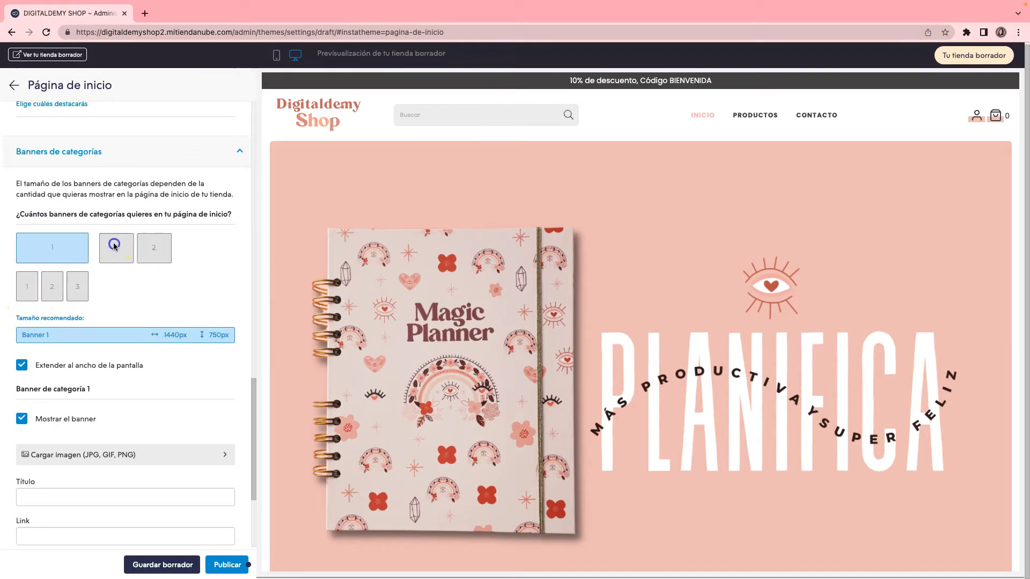
click(51, 293)
click(119, 250)
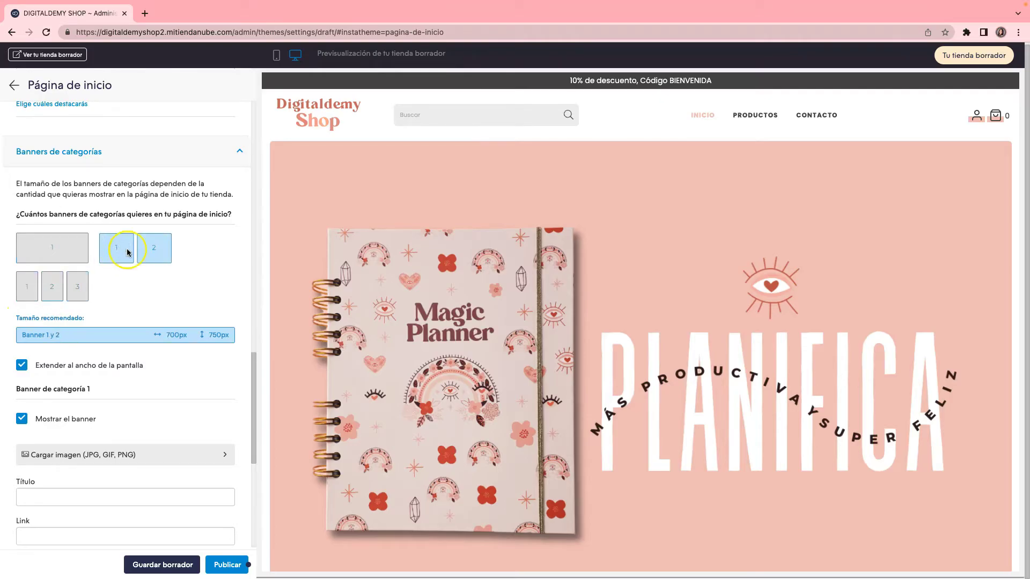
scroll(141, 306, down, 2)
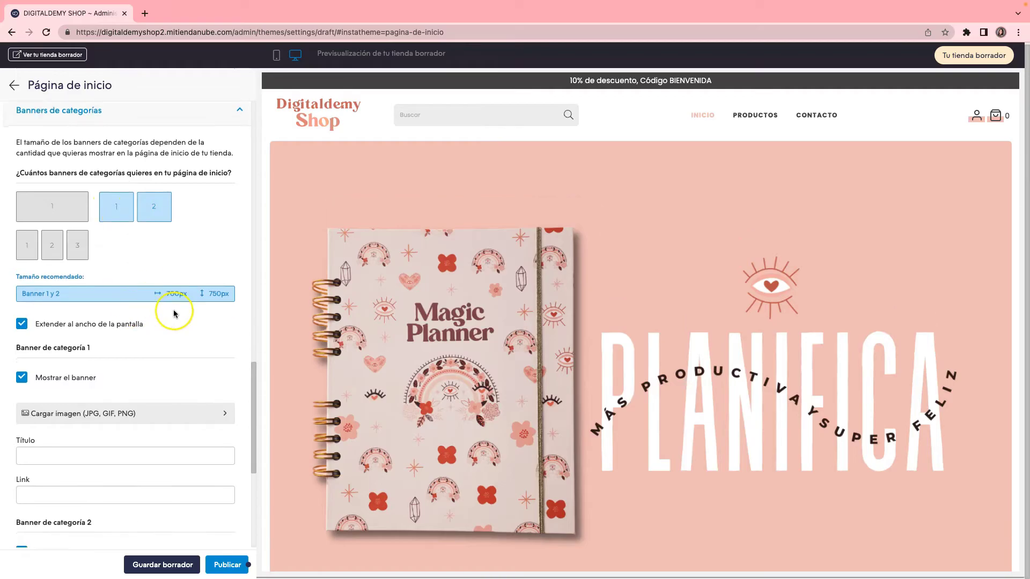
Upload the two category banner images, title them Planners and Planners Digitales, save the draft and check both banners in the preview.
scroll(138, 338, down, 3)
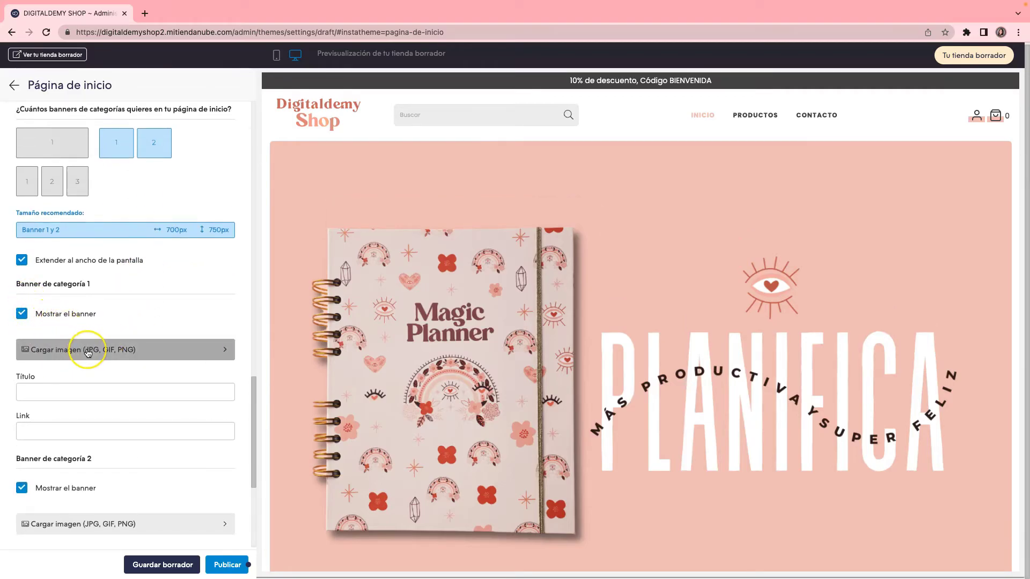
scroll(89, 352, down, 2)
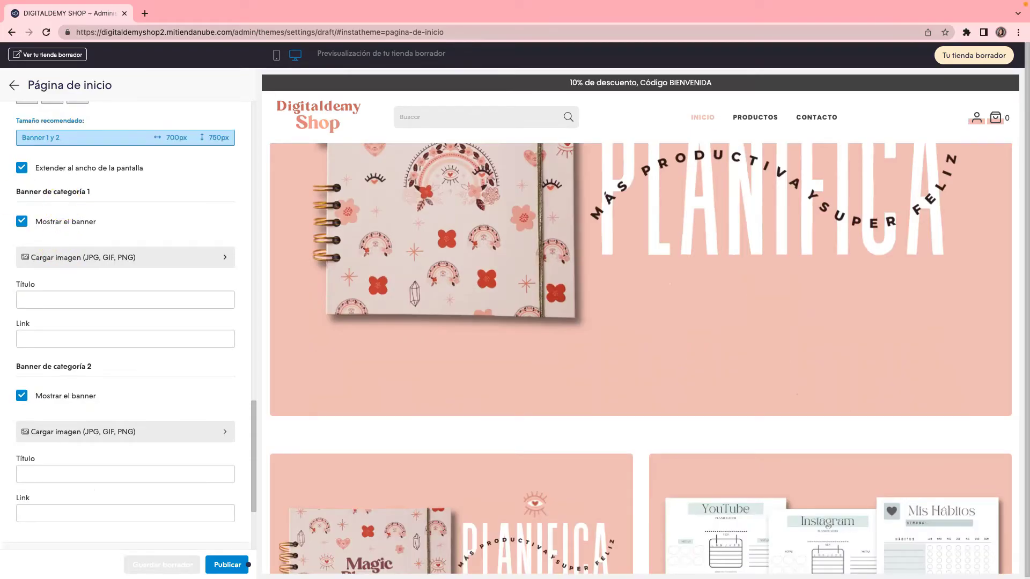
scroll(126, 269, down, 3)
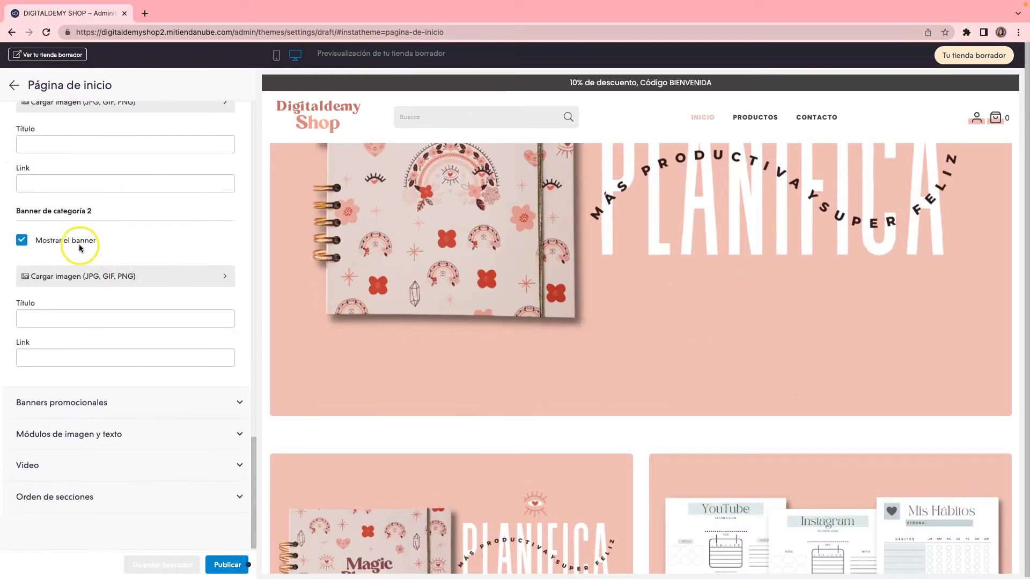
scroll(84, 268, up, 1)
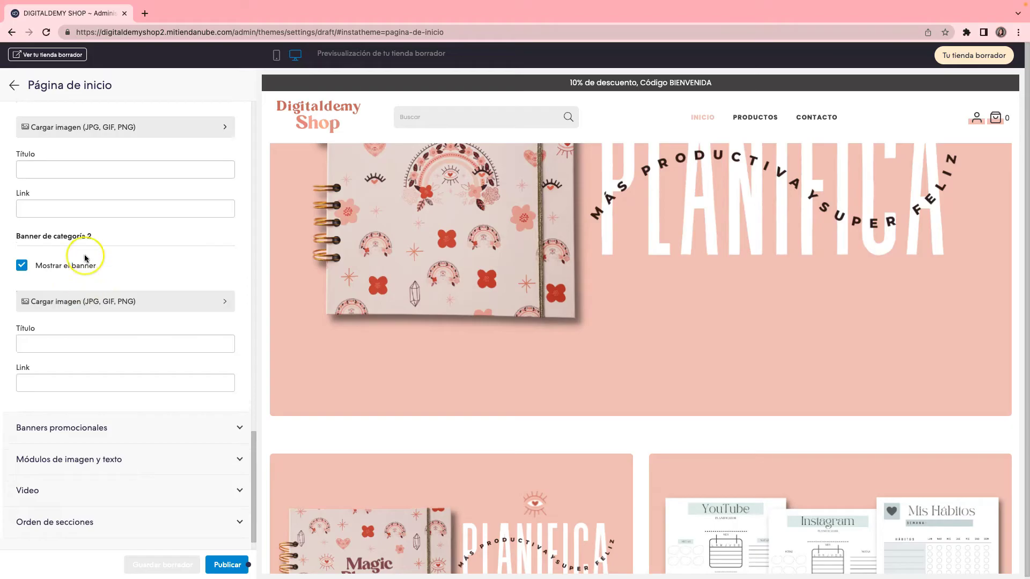
scroll(539, 401, down, 6)
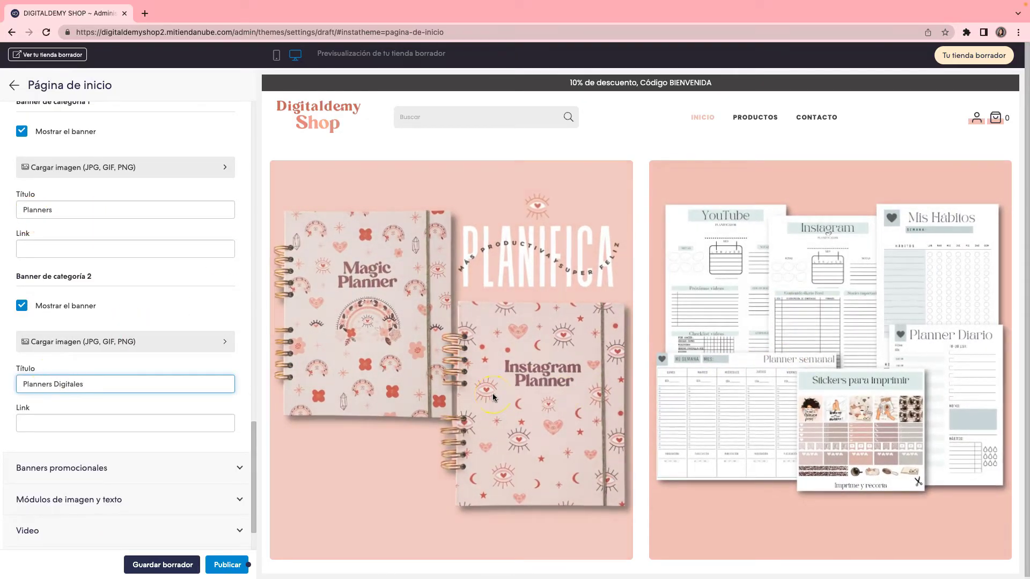
scroll(126, 367, down, 2)
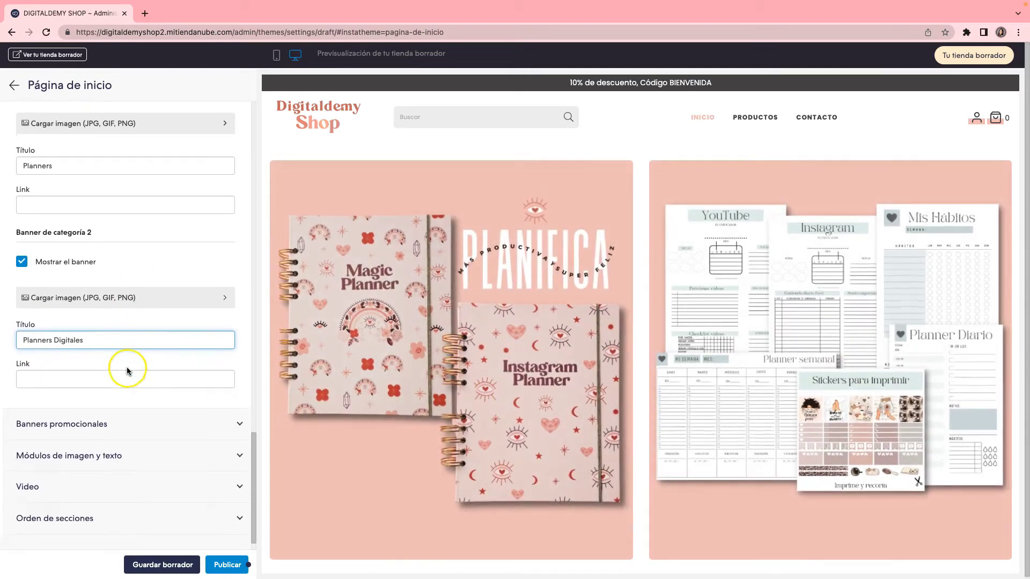
click(152, 568)
scroll(39, 270, up, 3)
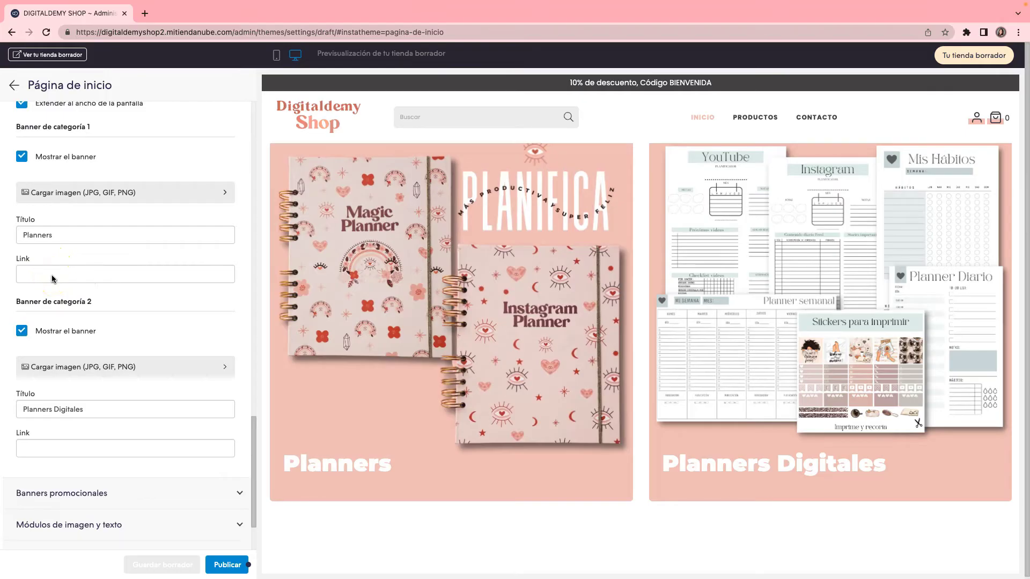
click(457, 229)
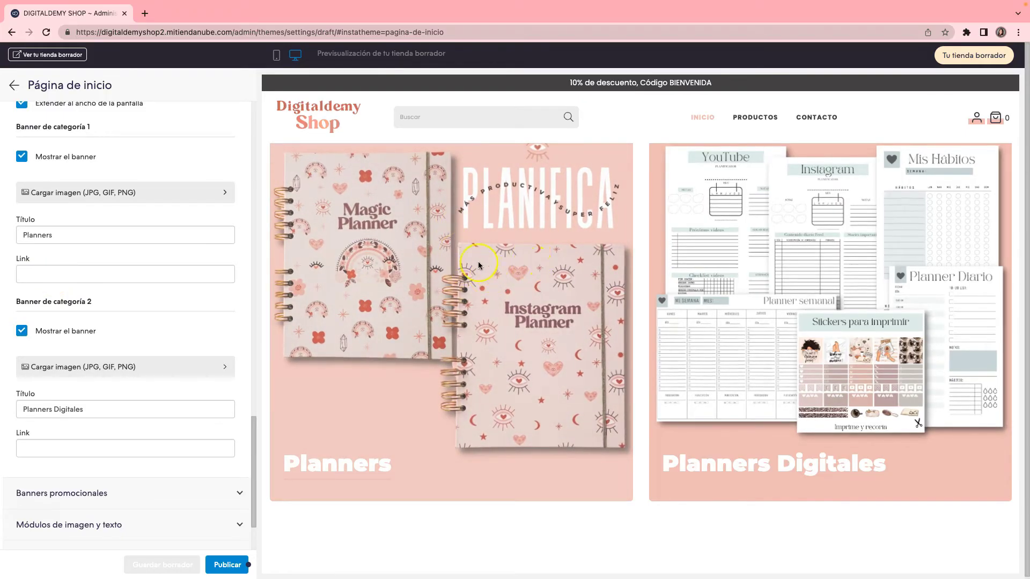
click(840, 253)
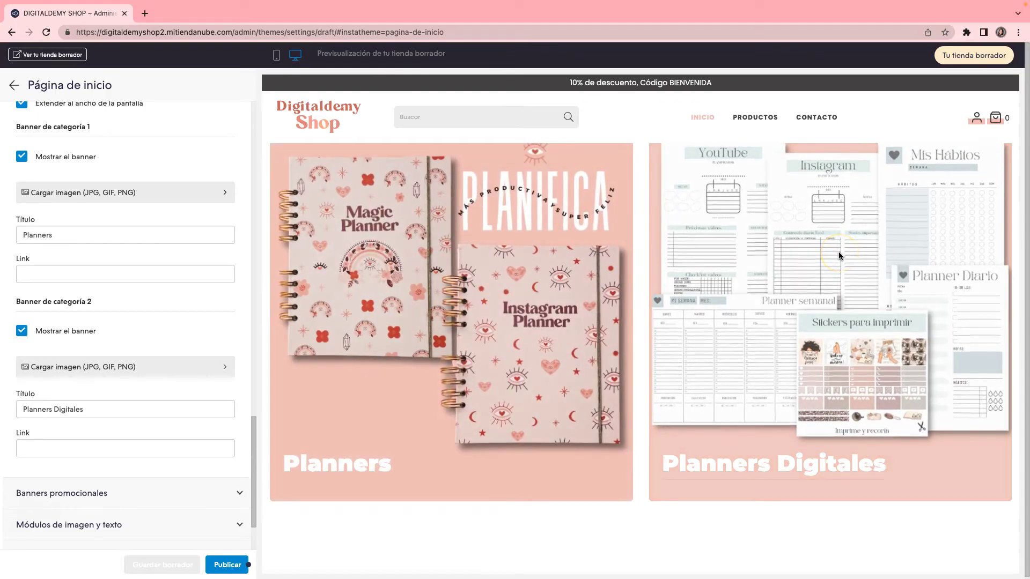
click(241, 253)
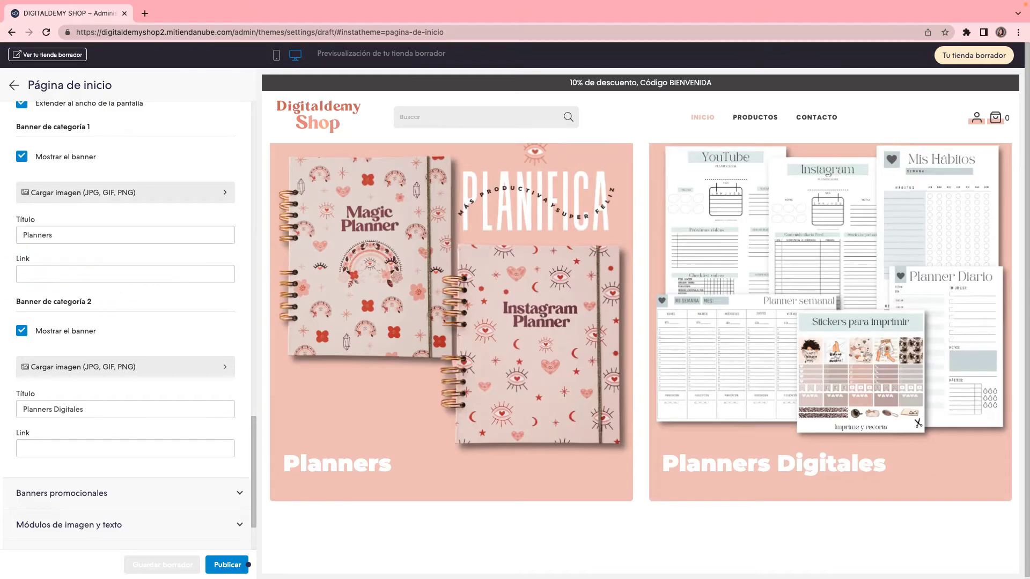
Examine the home page's section order settings, positions 1 to 7, against the sections in the preview.
scroll(168, 407, down, 3)
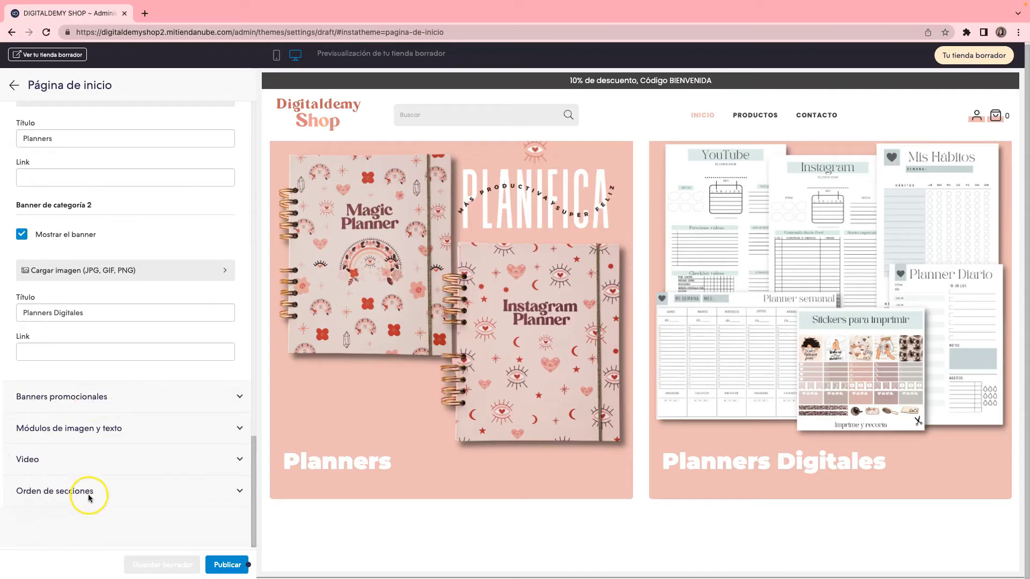
click(240, 491)
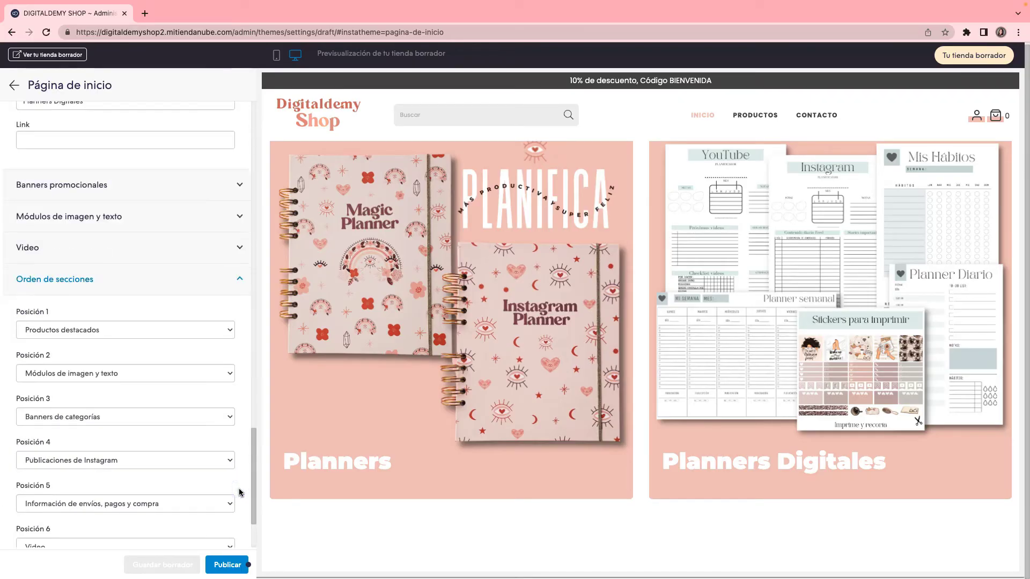
scroll(503, 440, up, 2)
scroll(503, 440, up, 6)
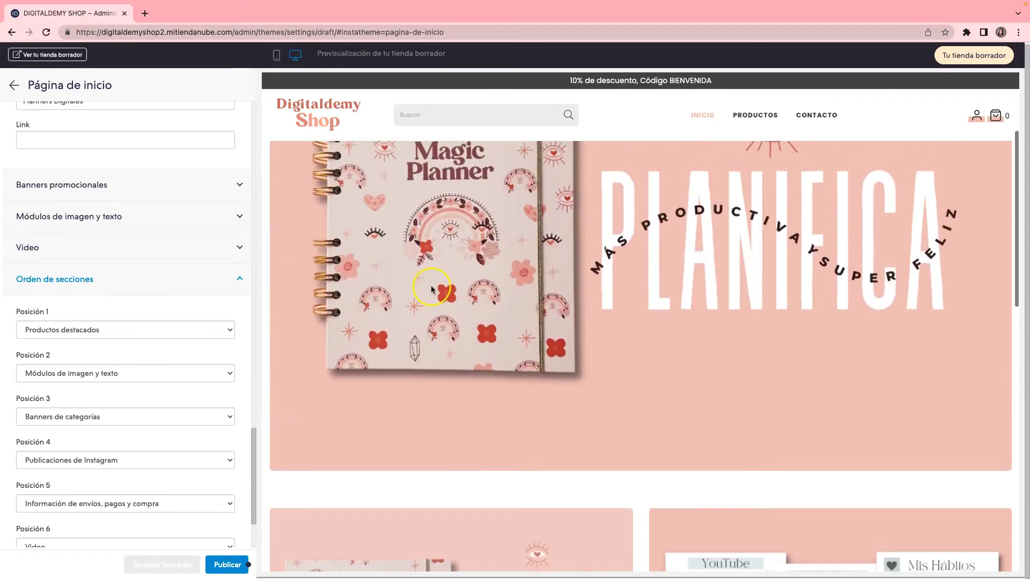
scroll(444, 445, down, 5)
scroll(444, 455, down, 5)
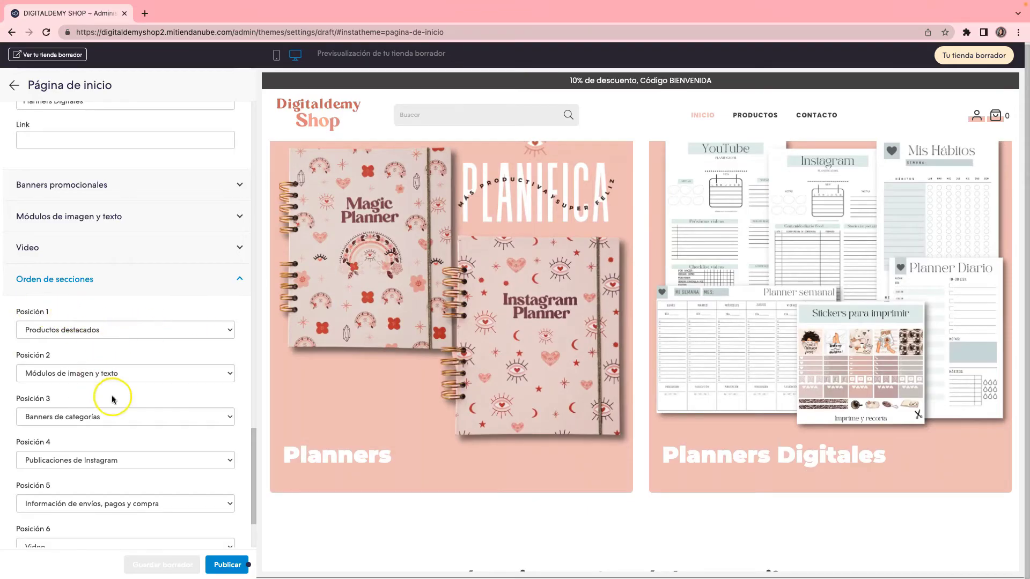
scroll(172, 420, down, 2)
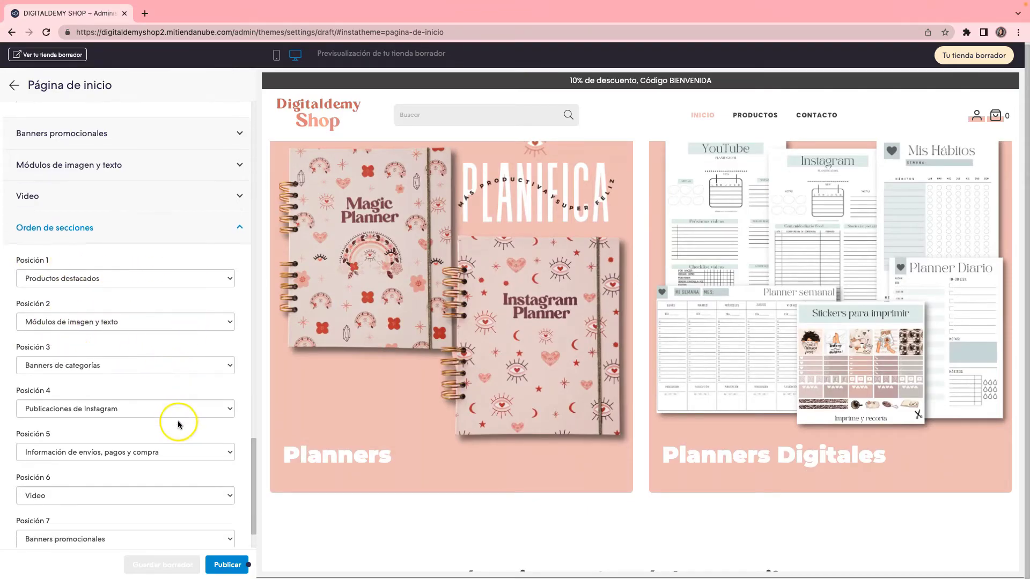
scroll(165, 400, down, 2)
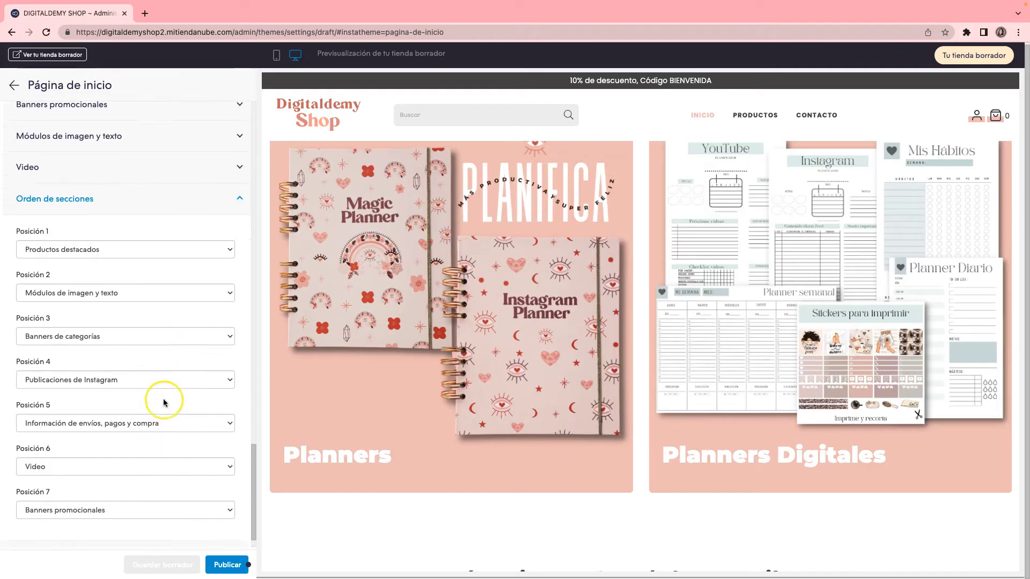
scroll(163, 402, up, 7)
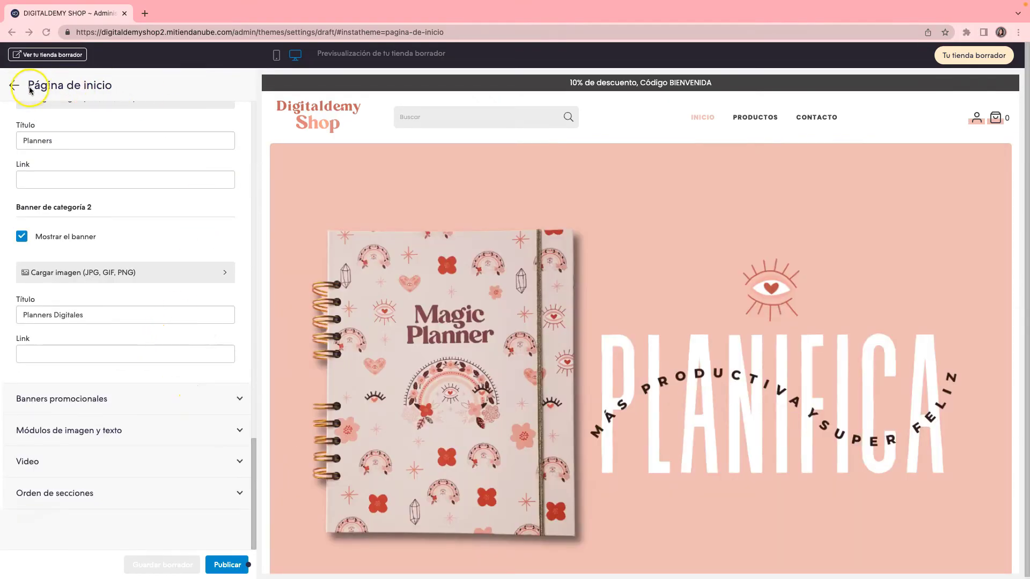
Leave the home page design settings for the store administrator and open the navigation menu settings.
click(15, 85)
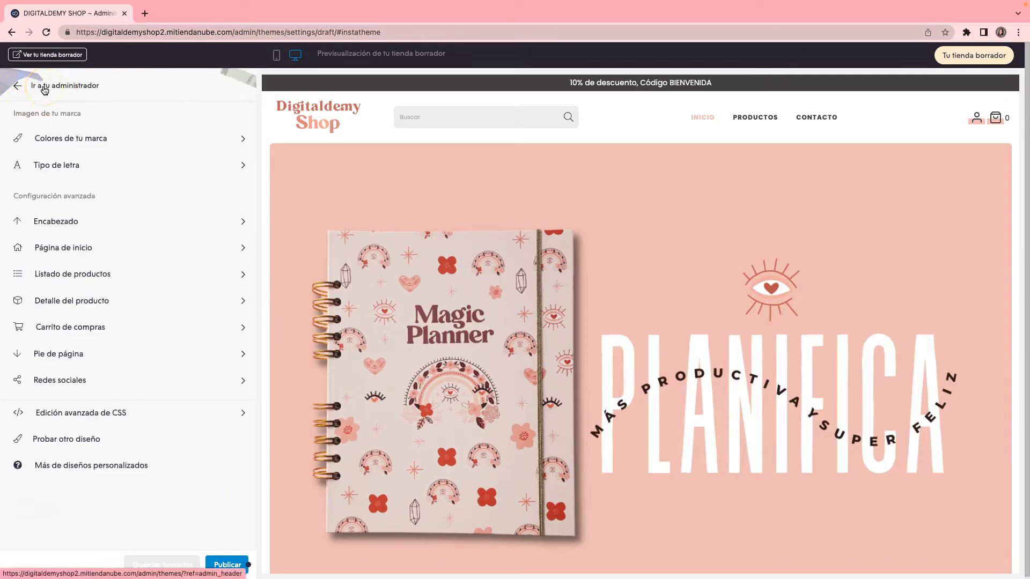
click(45, 88)
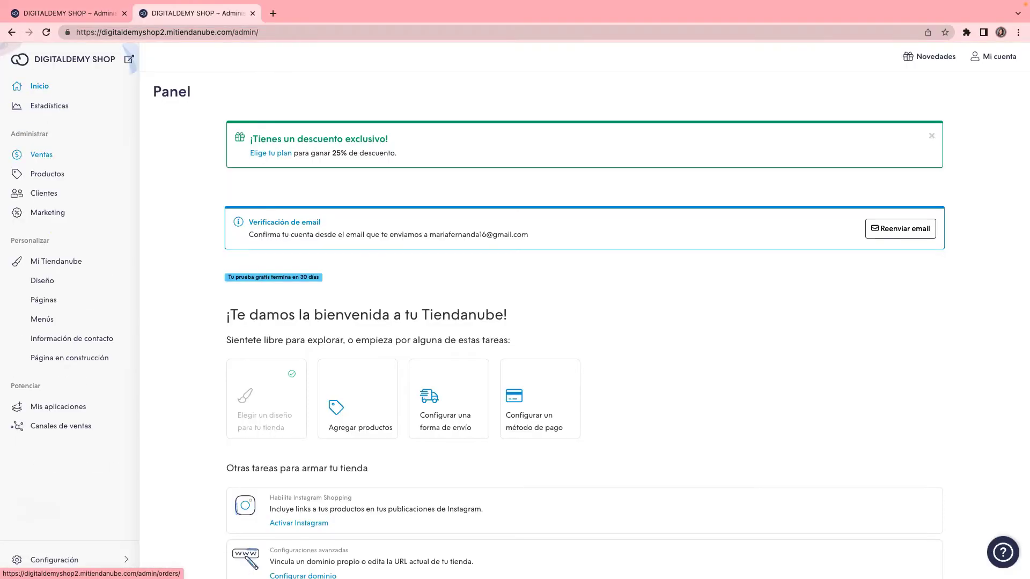
click(44, 322)
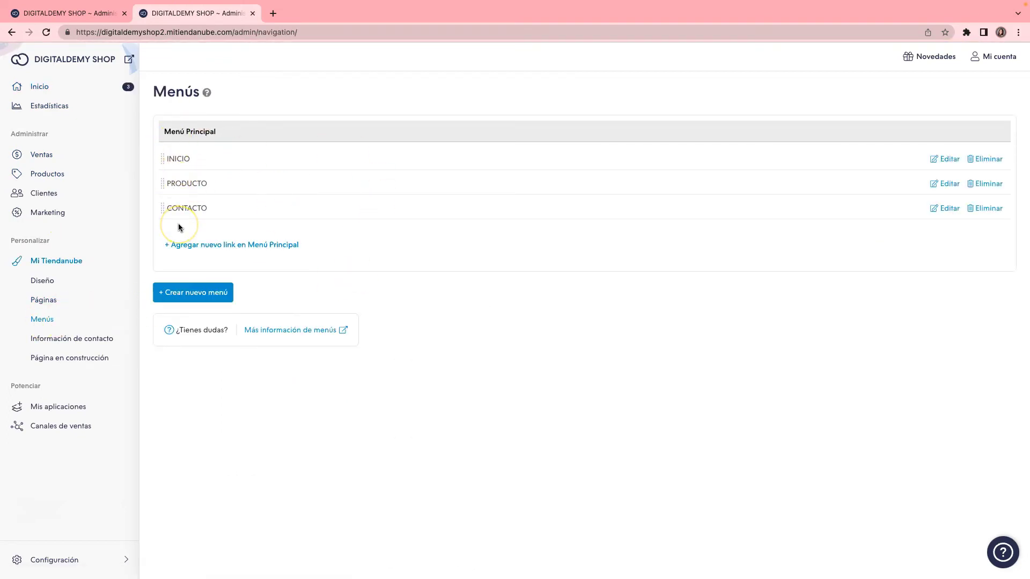
drag(177, 182, 203, 213)
mouse_move(161, 159)
mouse_down()
mouse_move(161, 218)
mouse_move(161, 161)
mouse_up()
Rename the main menu's PRODUCTO link as PLANNERS, pointing to Categorías and Todas, and apply the change.
click(942, 186)
drag(260, 212, 166, 200)
text(PLANNERS)
click(286, 175)
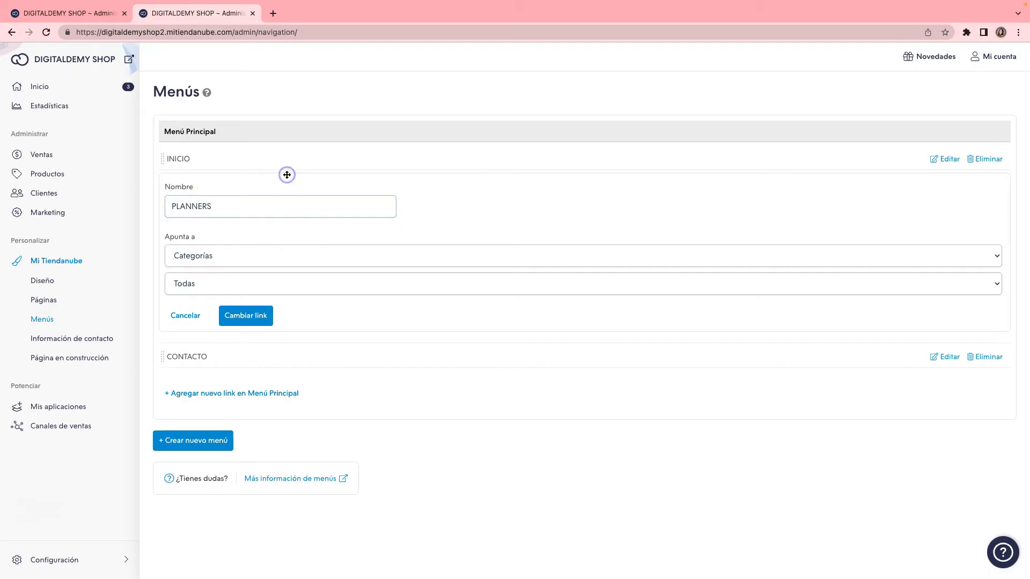
click(193, 255)
click(193, 285)
click(261, 317)
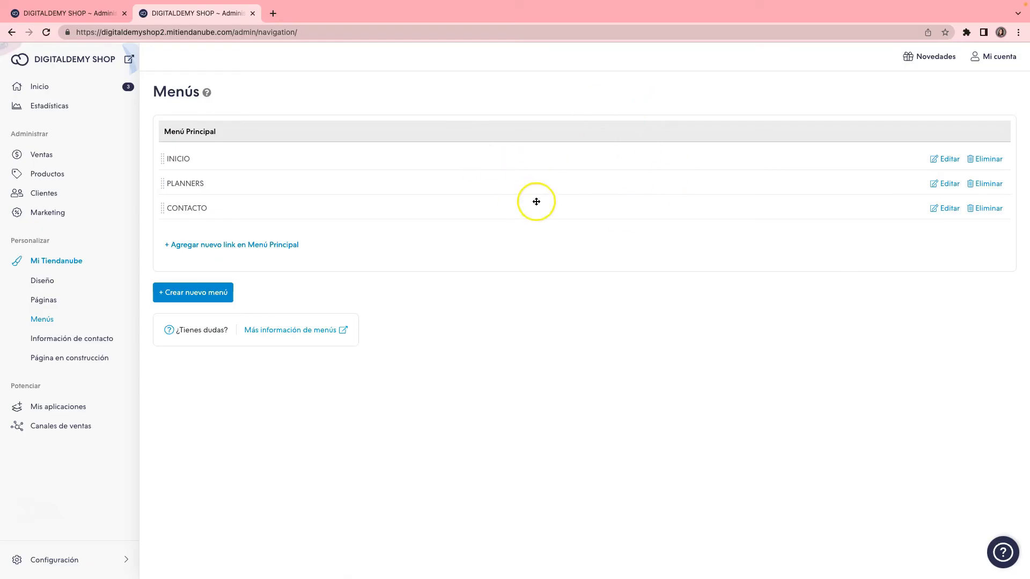
Start creating the store's product categories using the Ropa example as the starting structure.
click(51, 172)
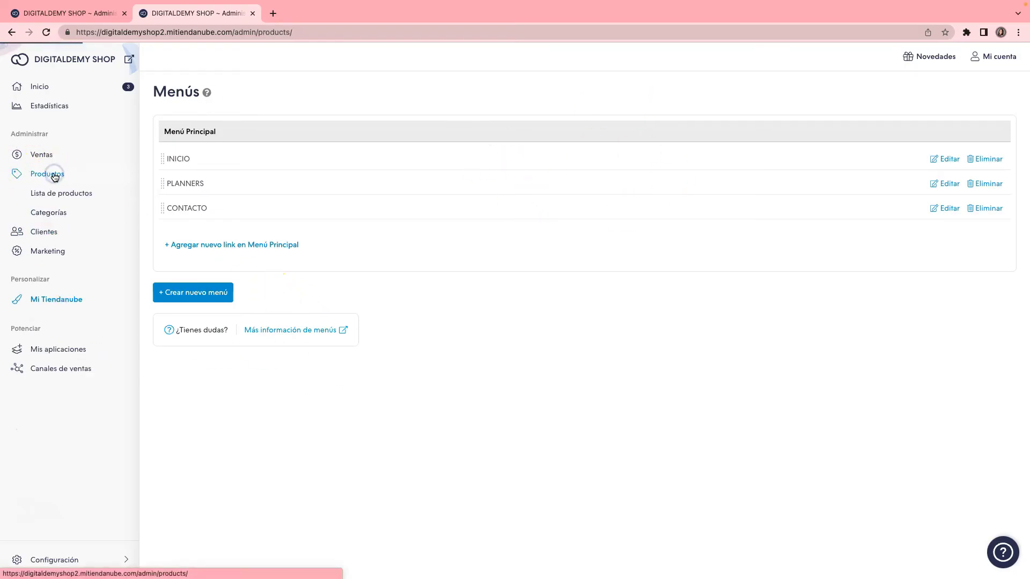
click(51, 214)
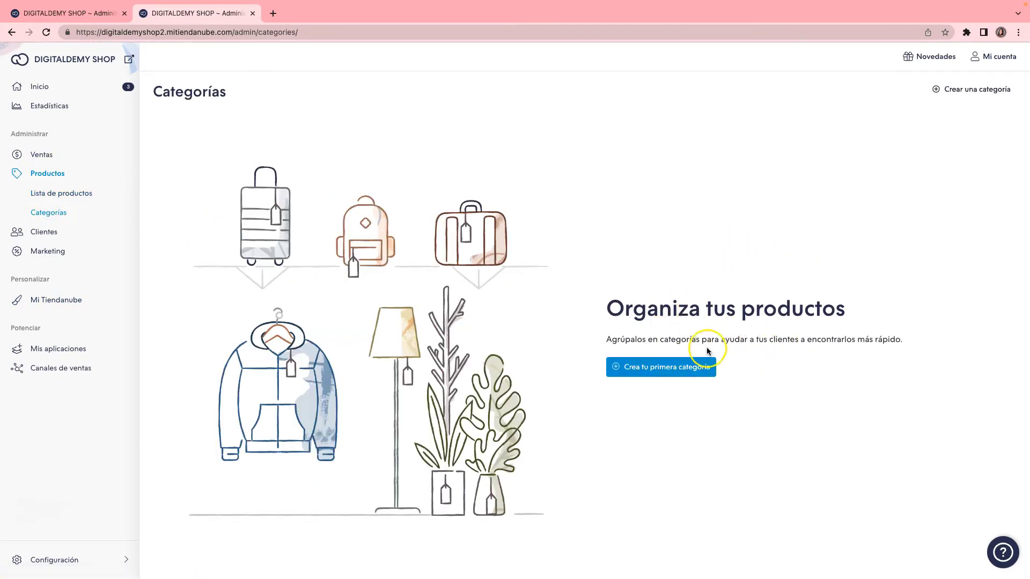
click(648, 370)
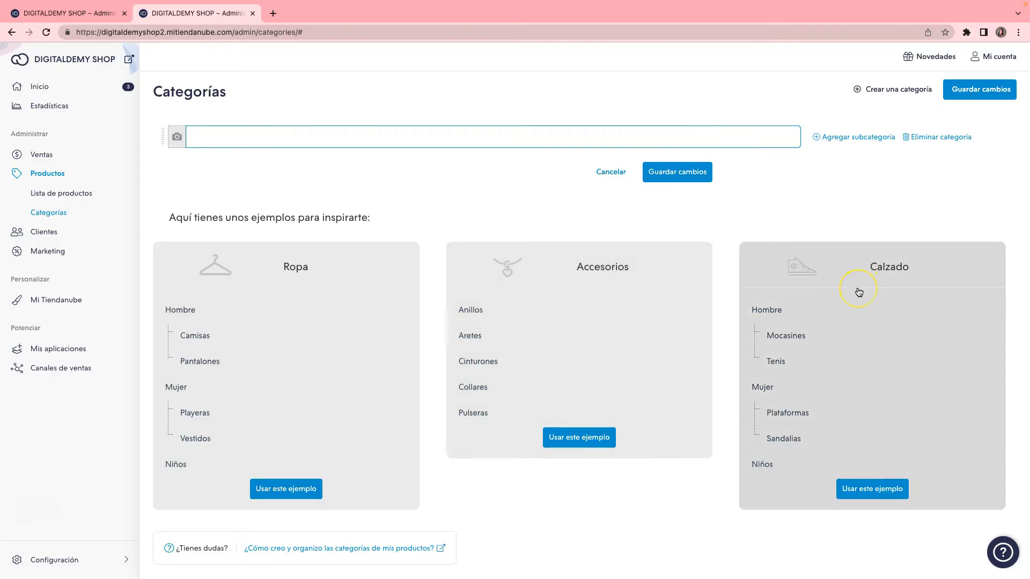
click(285, 490)
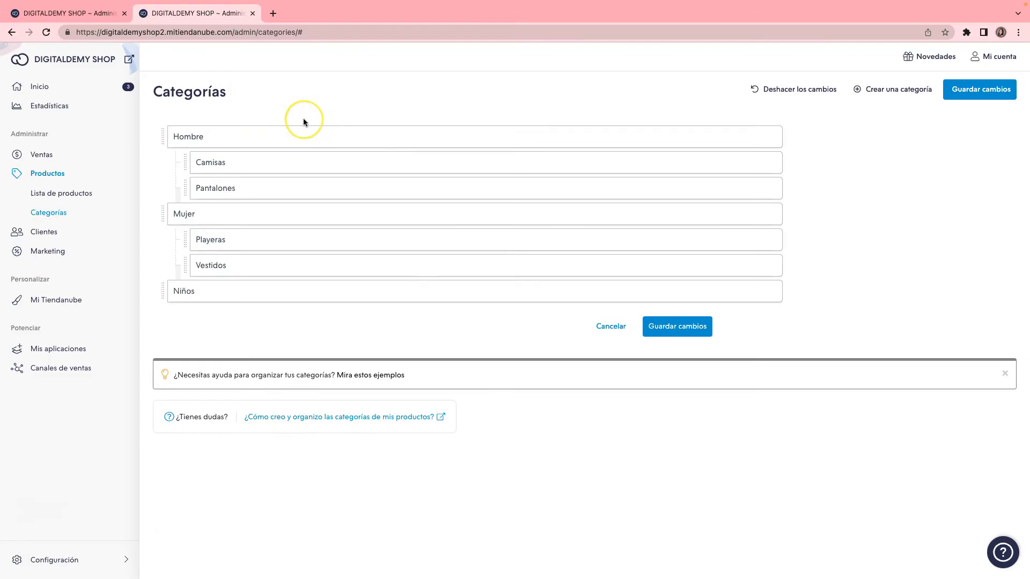
Rename the example categories as PLANNERS (MAGIC PLANNER, INSTAGRAM PLANNER) and PLANNERS DIGITALES (PLANNER REDES SOCIALES, PLANNER HÁBITOS).
click(246, 137)
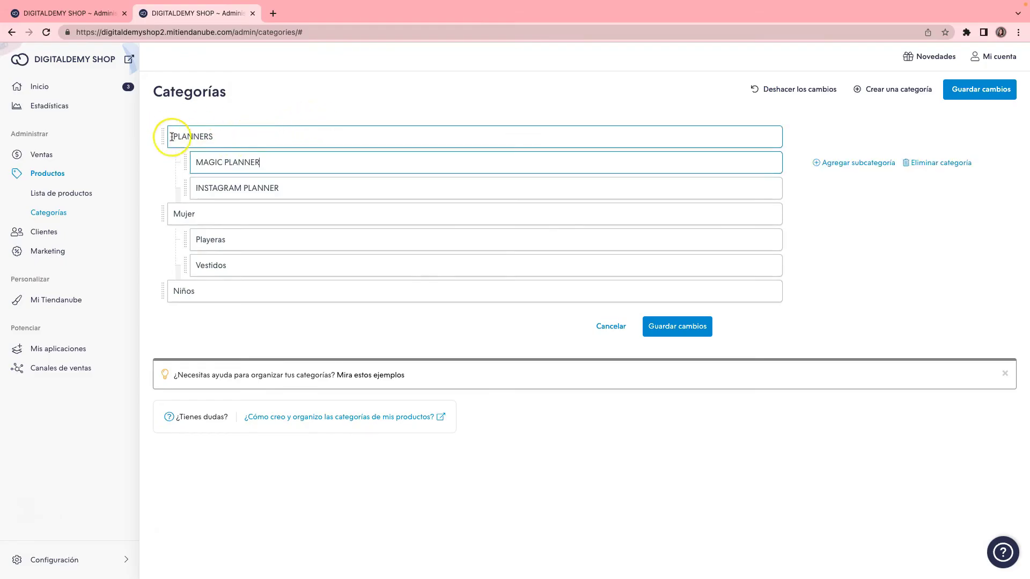
click(177, 161)
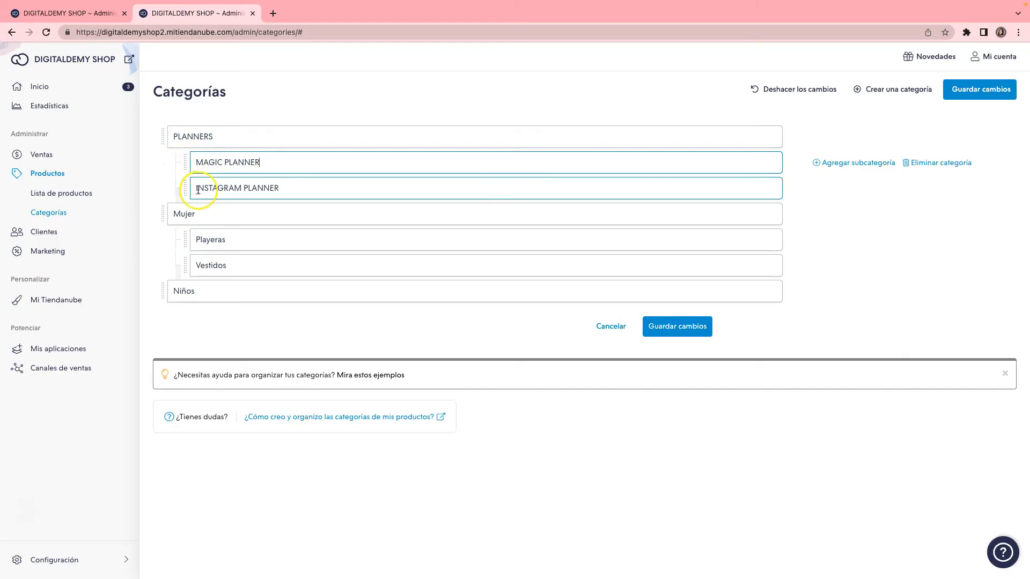
drag(204, 213, 163, 217)
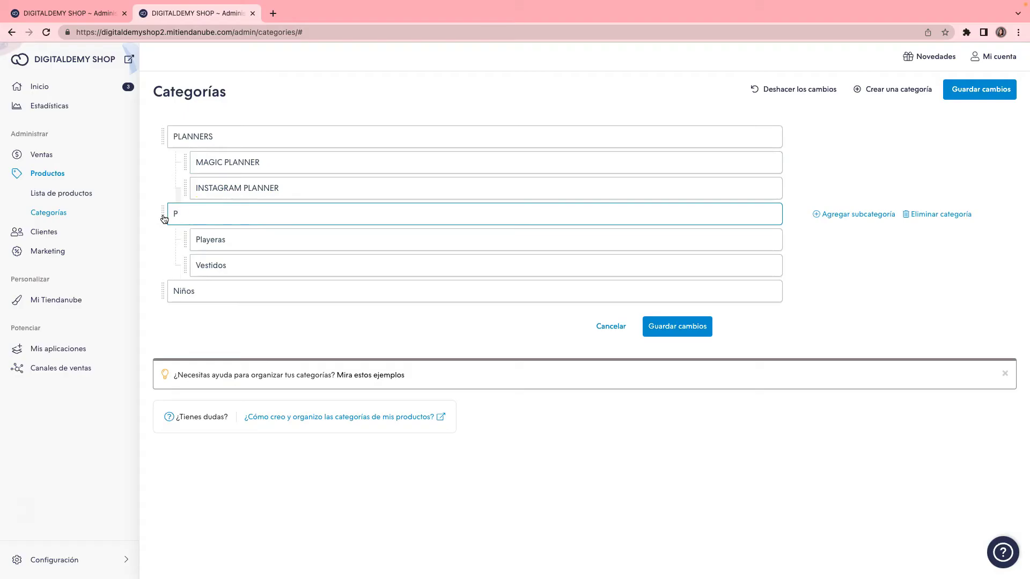
text(PLANNER HÁBITOS)
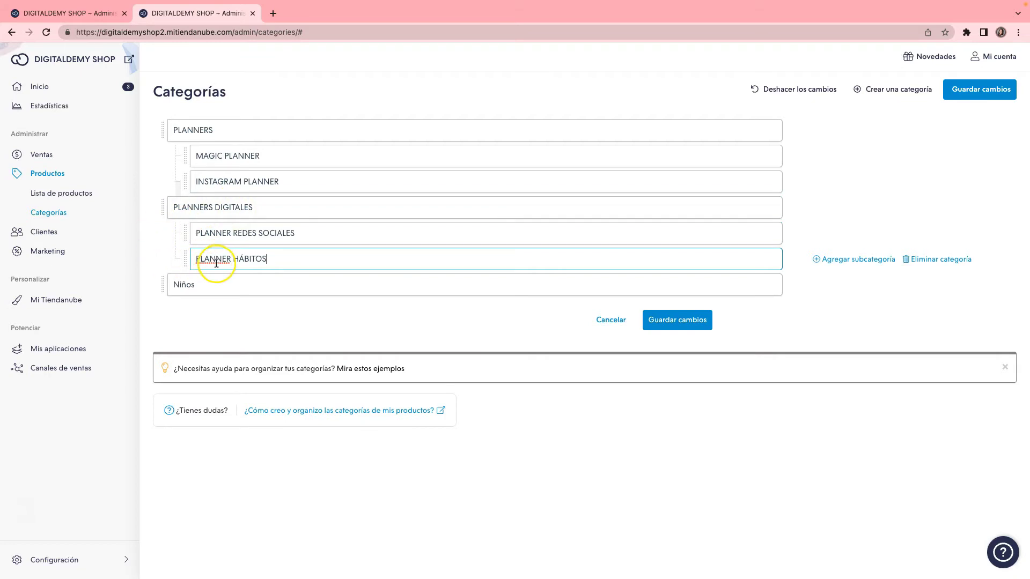
Delete the Niños category and save the category changes.
click(743, 285)
click(938, 285)
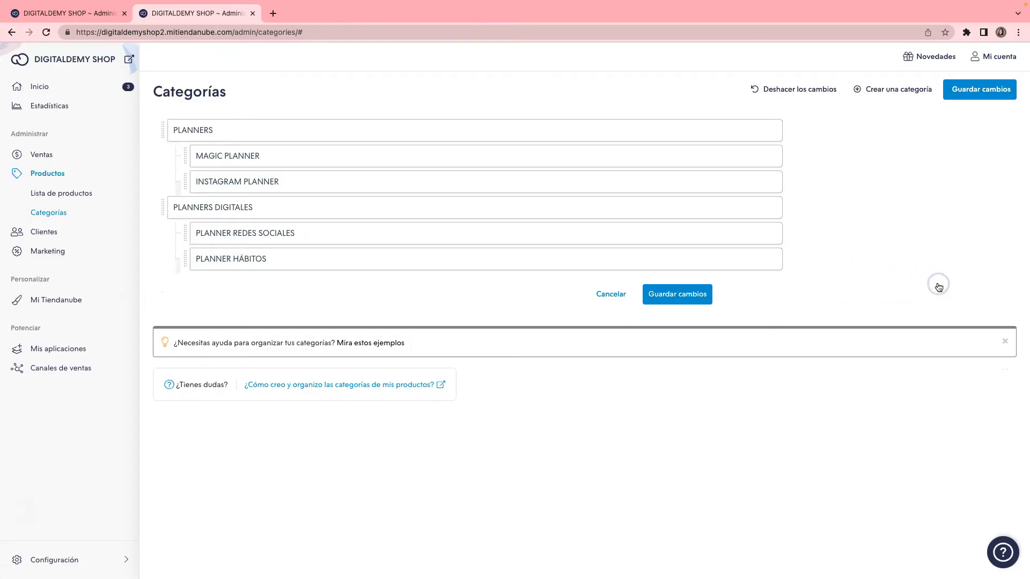
click(673, 300)
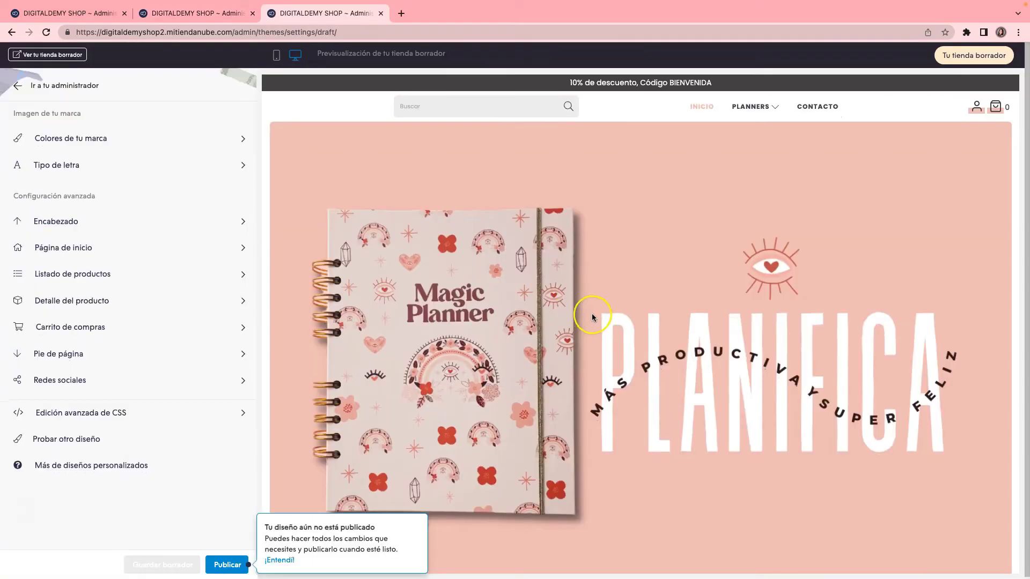
Review the draft home page from banner to footer and expand the PLANNERS menu to check its categories.
scroll(592, 314, down, 5)
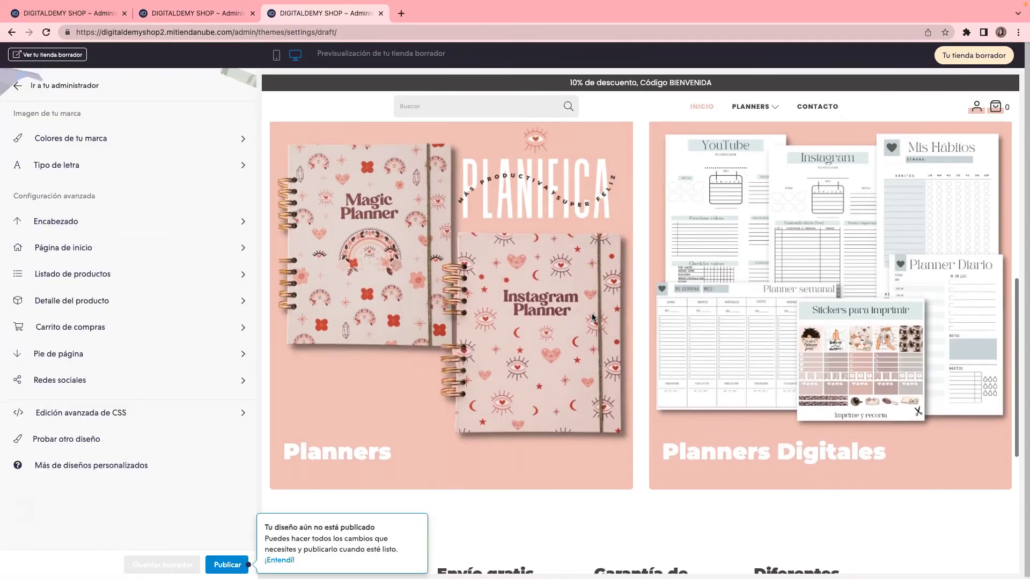
scroll(592, 317, down, 5)
scroll(592, 318, up, 10)
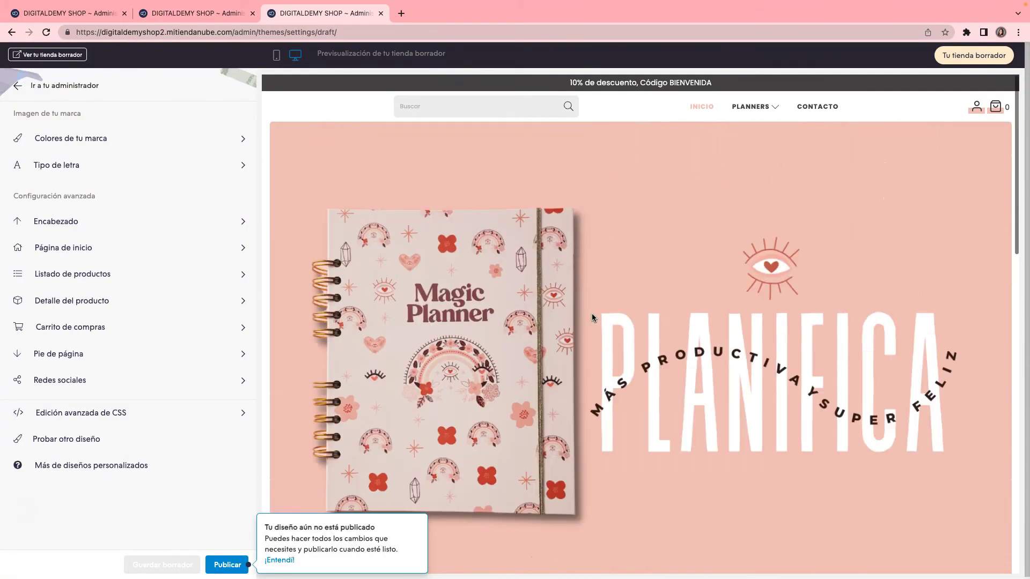
click(773, 107)
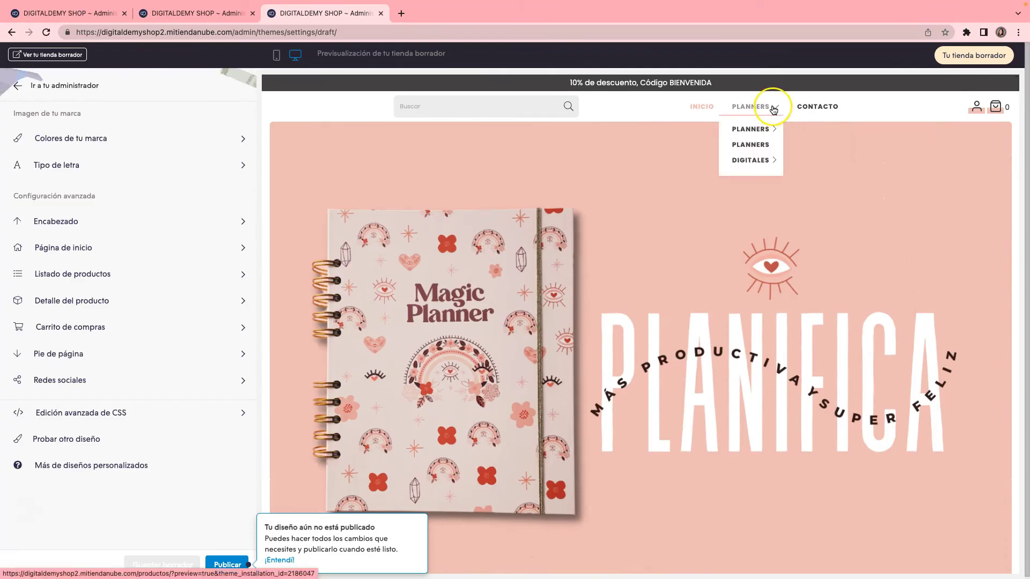
Expand the PLANNERS submenu in the store preview to check its subcategories.
mouse_move(772, 131)
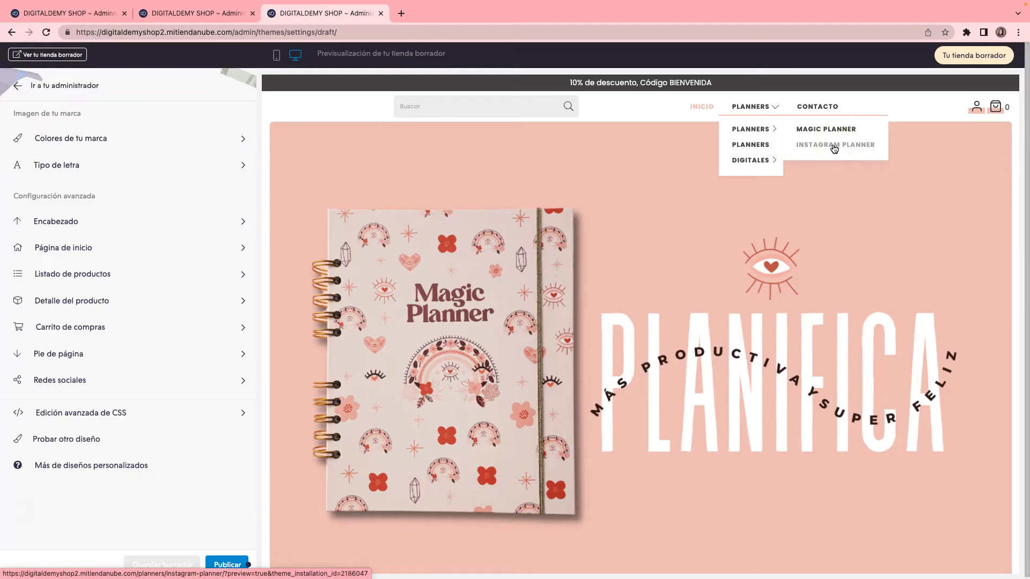
click(750, 149)
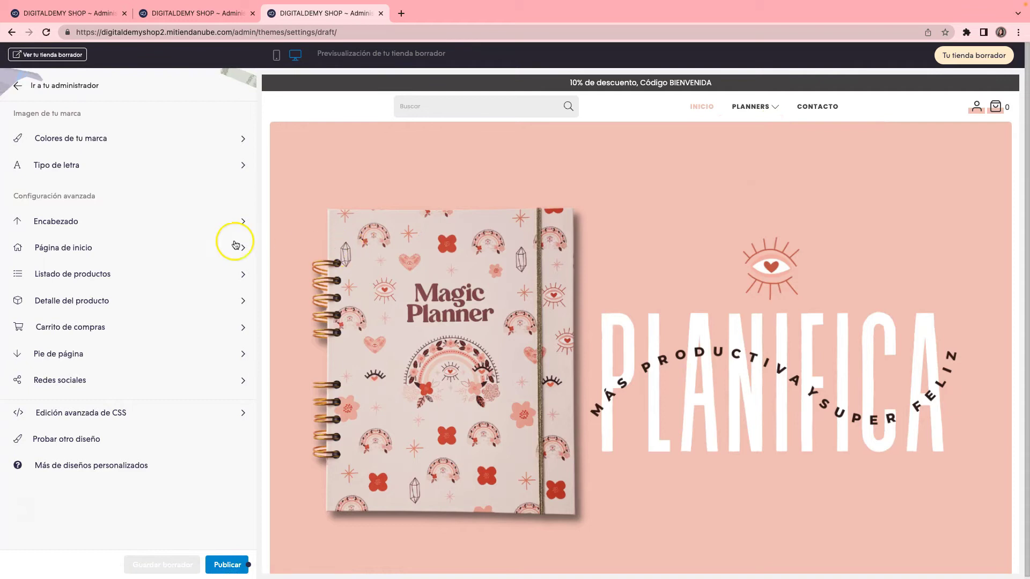
Create a new product named MAGIC PLANNER with the description "Planner mágico para organizar tu día a día y ser mucho más organizada y feliz".
click(18, 87)
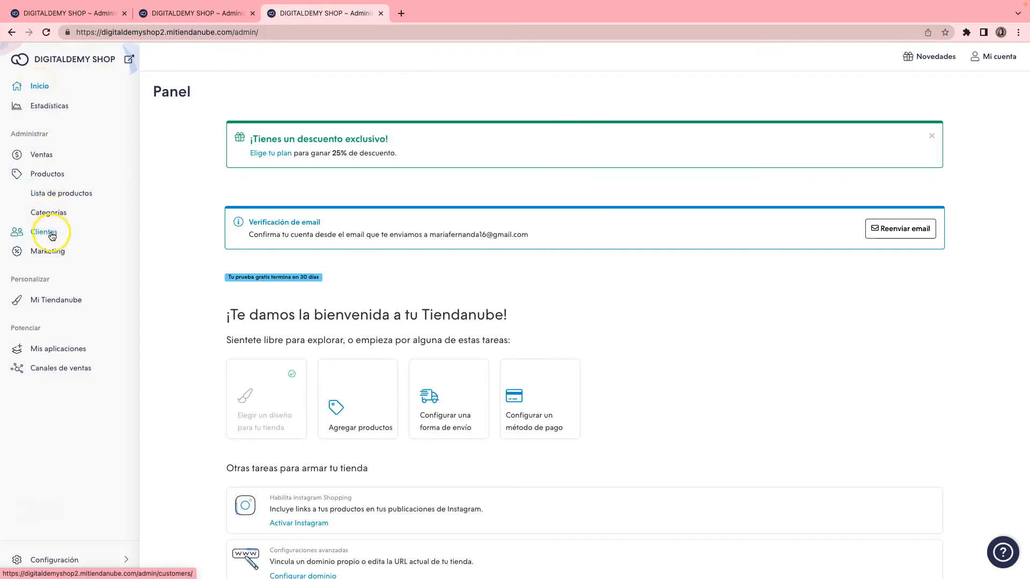
click(43, 177)
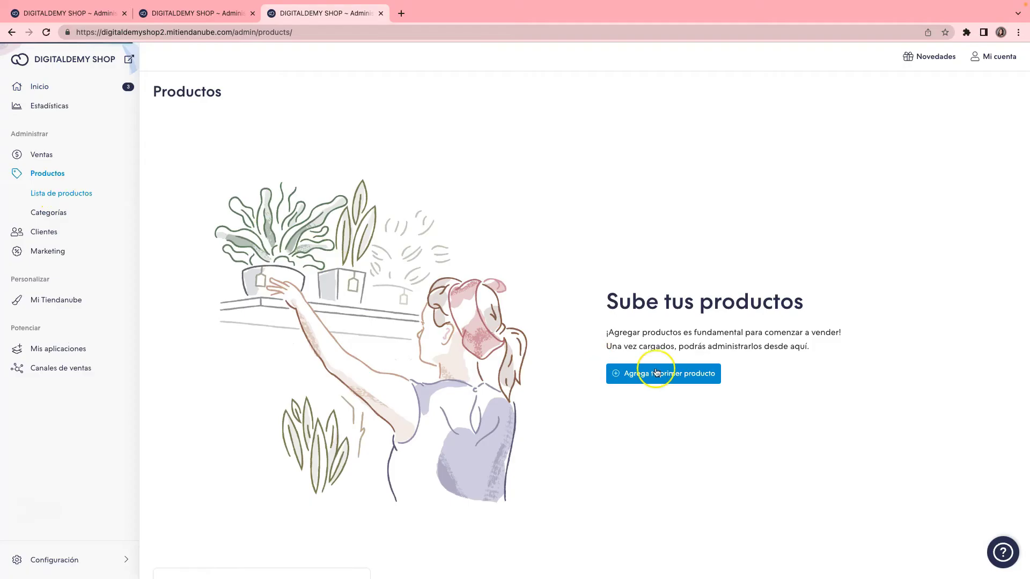
click(653, 379)
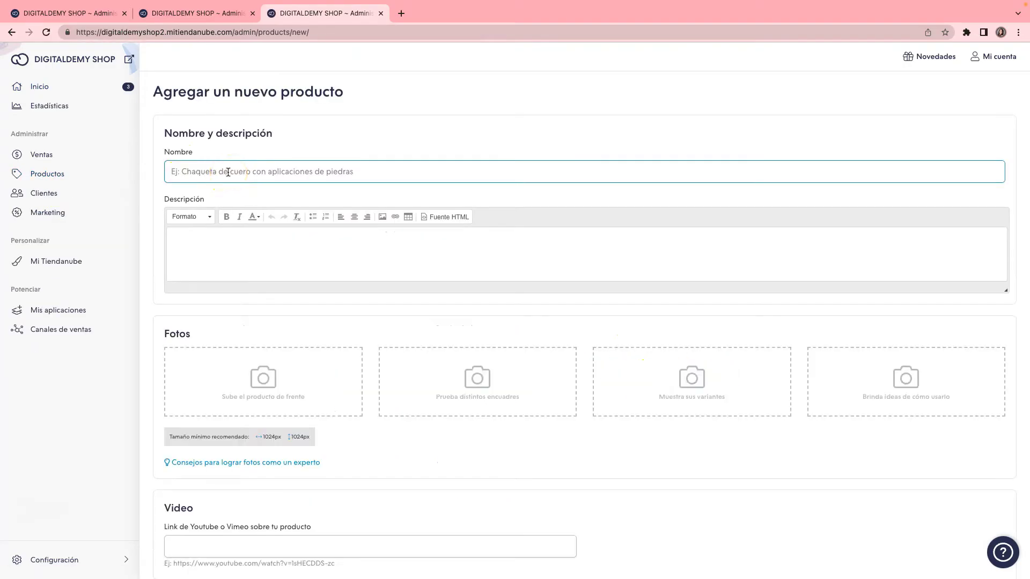
text(MAGIC PLANNER)
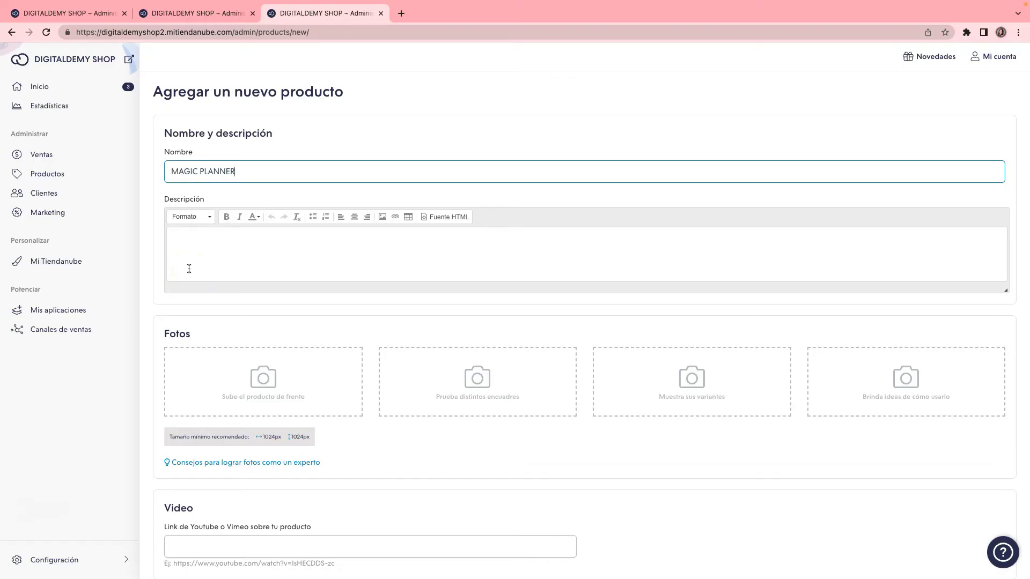
click(414, 265)
text(Planner mágico para organizar tu día a día y ser mucho más organizada y feliz)
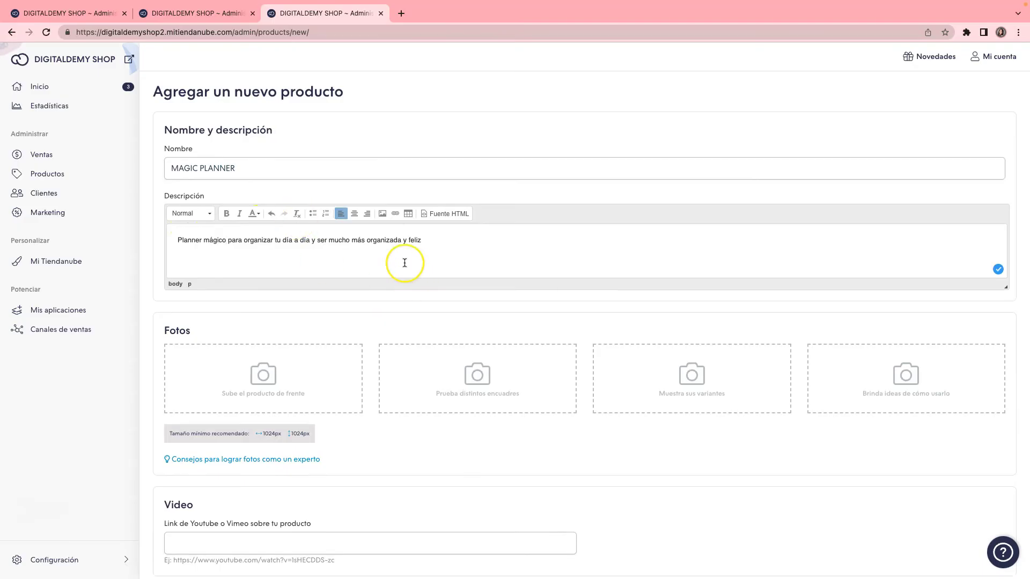
click(312, 248)
Upload the front image of the Magic Planner as the product's first photo.
scroll(312, 247, down, 3)
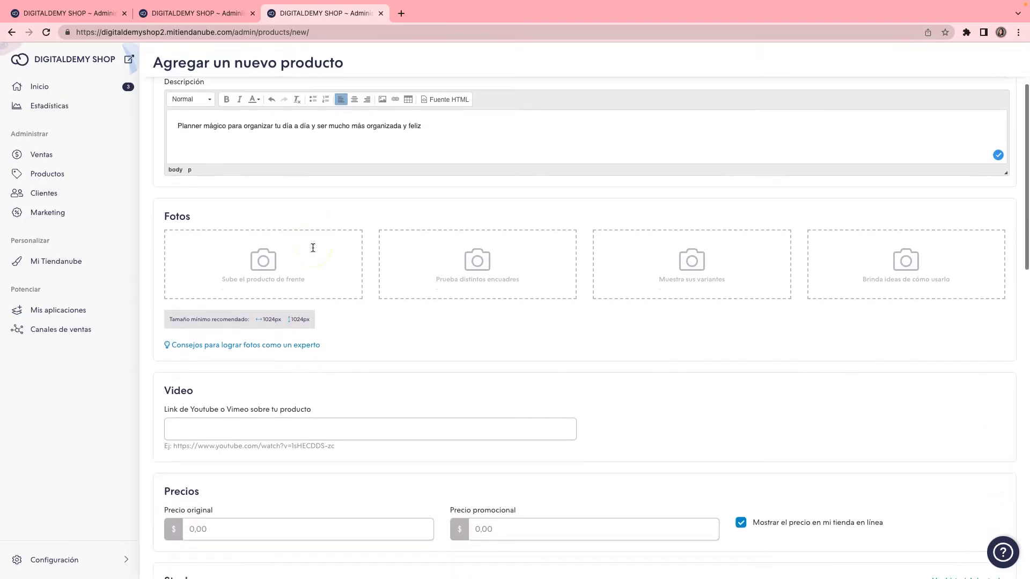
scroll(459, 237, down, 2)
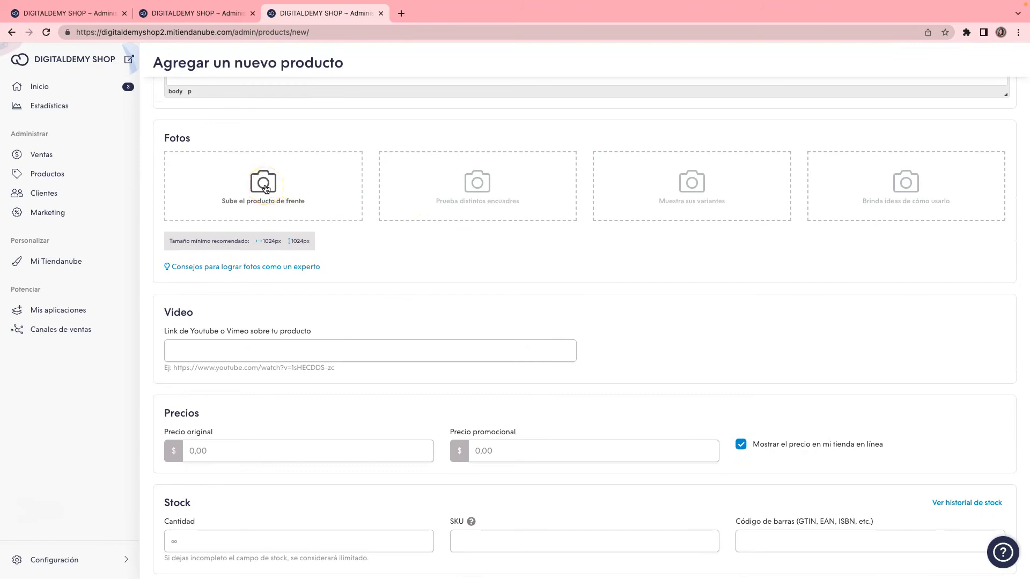
click(517, 184)
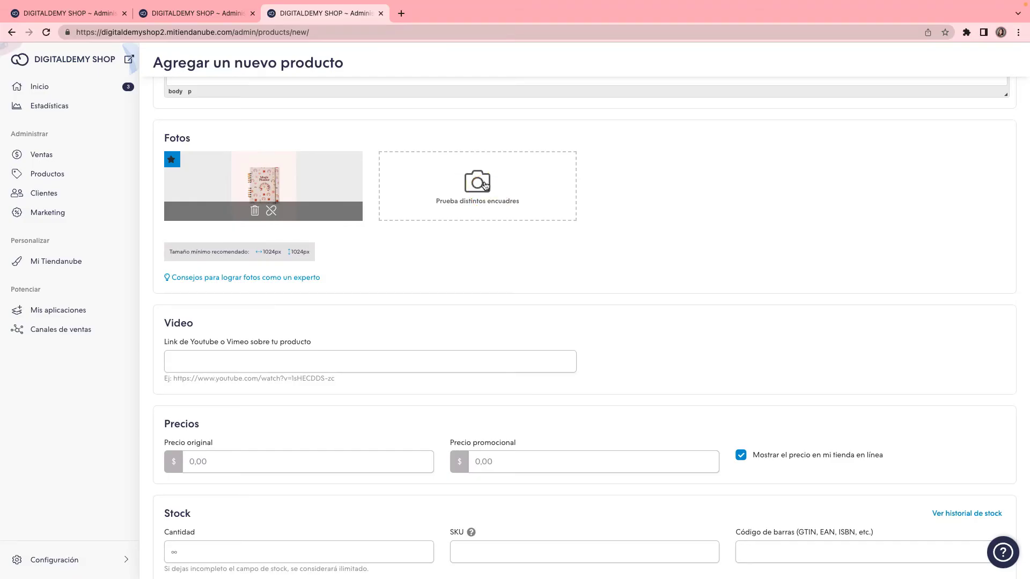
Set the product's original price to $29, without entering a video link or promotional price.
scroll(347, 345, down, 3)
click(248, 250)
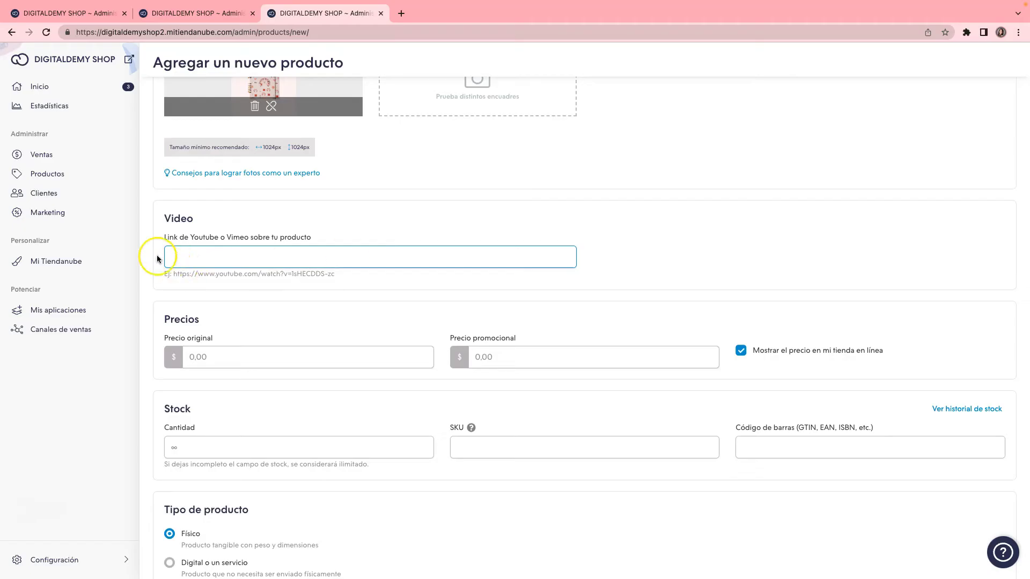
click(401, 370)
scroll(401, 370, down, 1)
scroll(403, 373, down, 3)
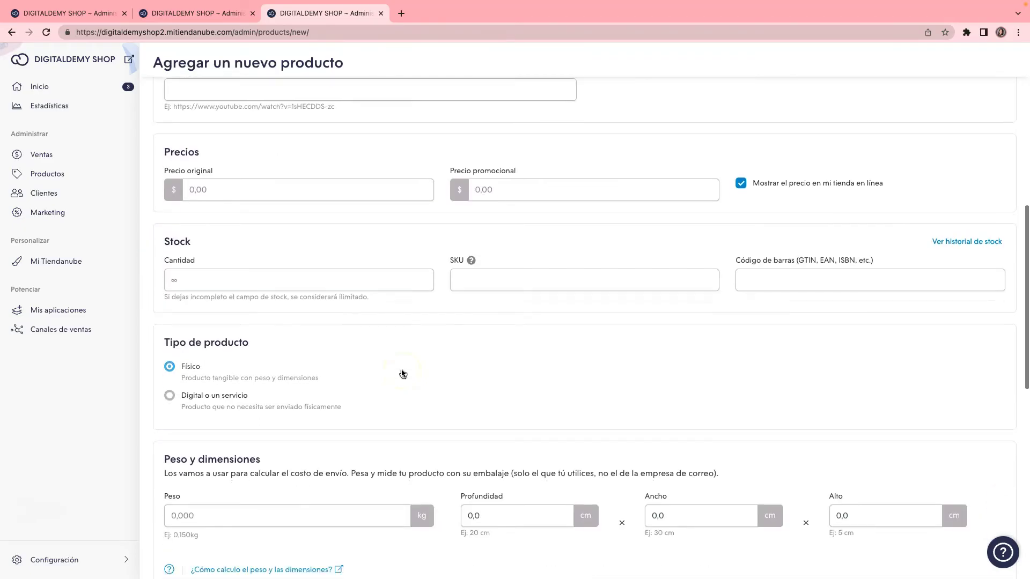
click(198, 146)
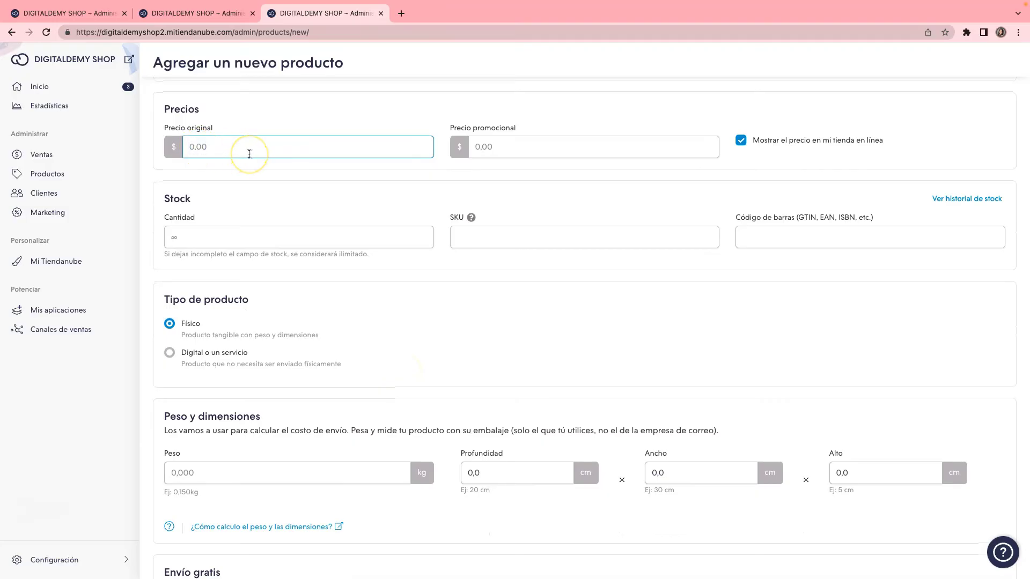
click(479, 147)
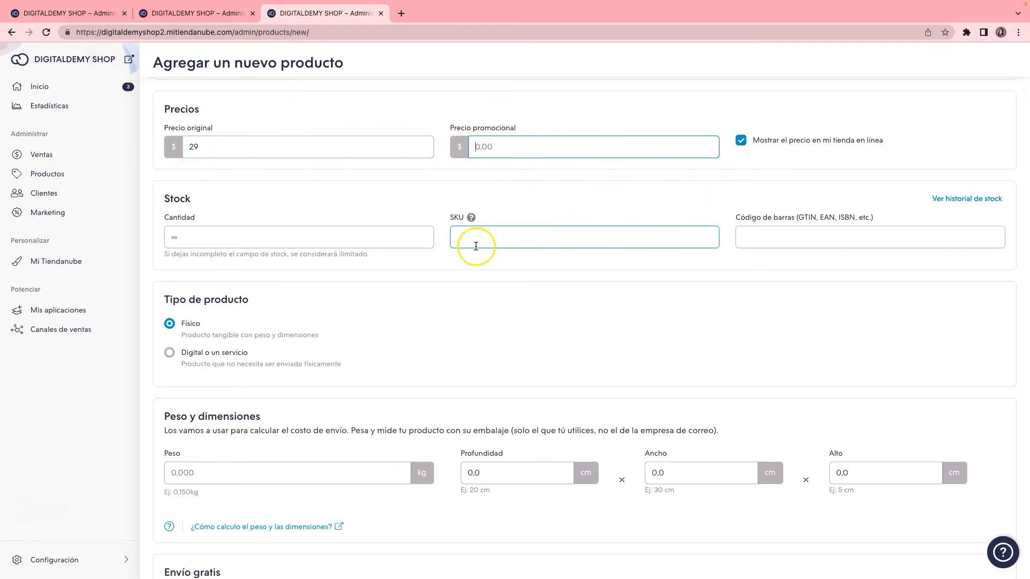
Set the stock quantity to 100 and check the SKU help, leaving the SKU and barcode empty.
scroll(742, 92, down, 1)
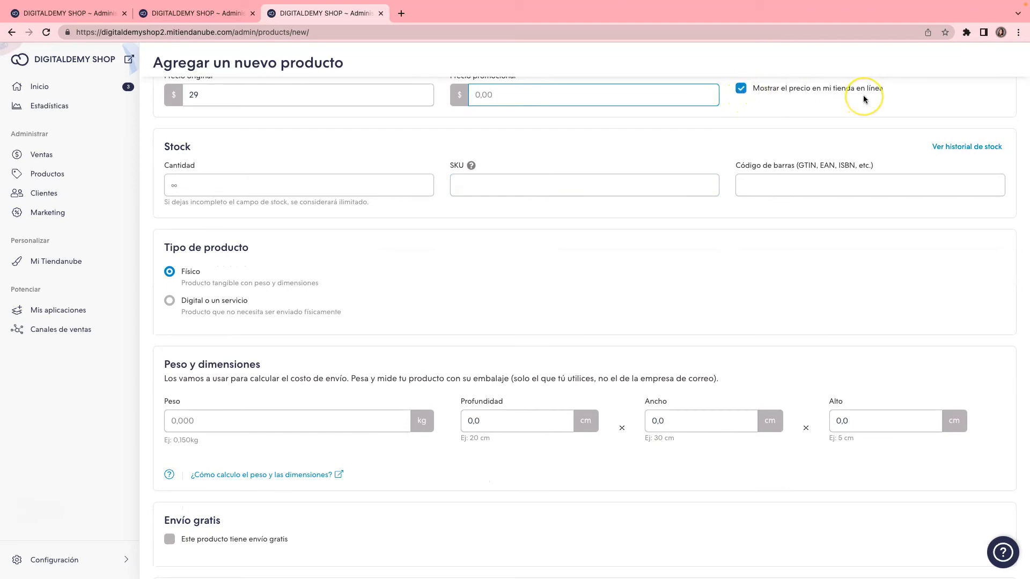
click(246, 187)
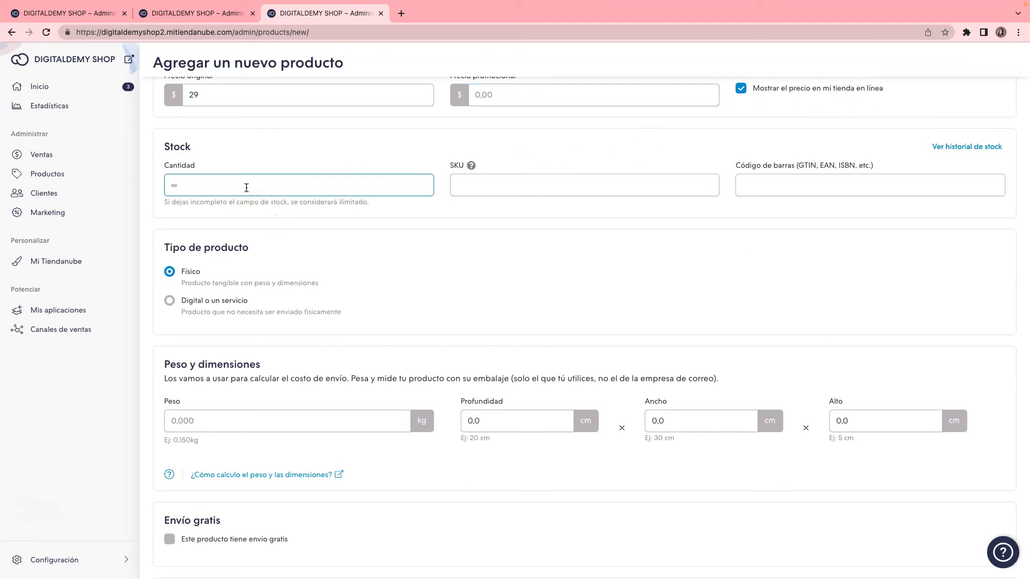
click(486, 187)
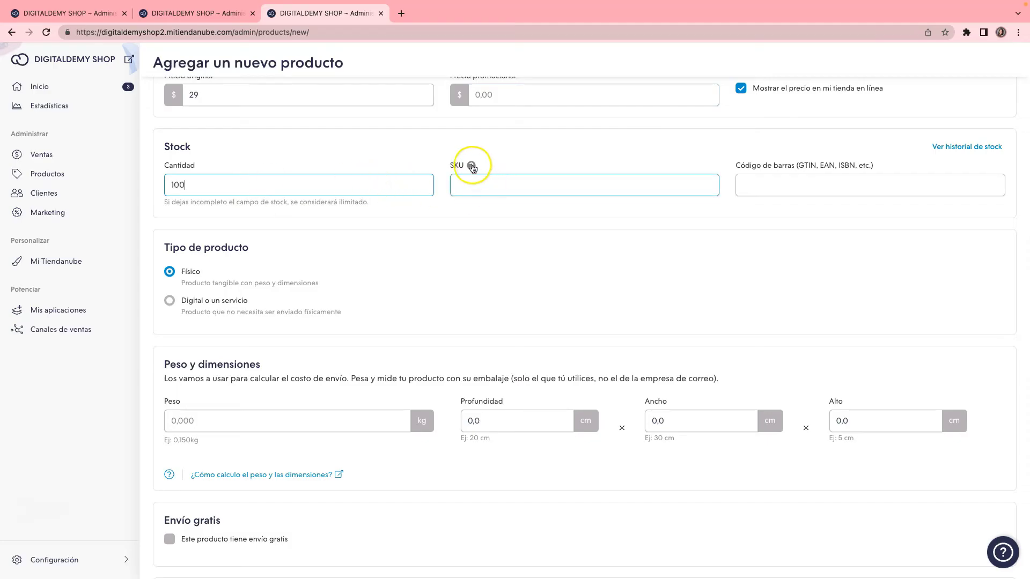
mouse_move(472, 168)
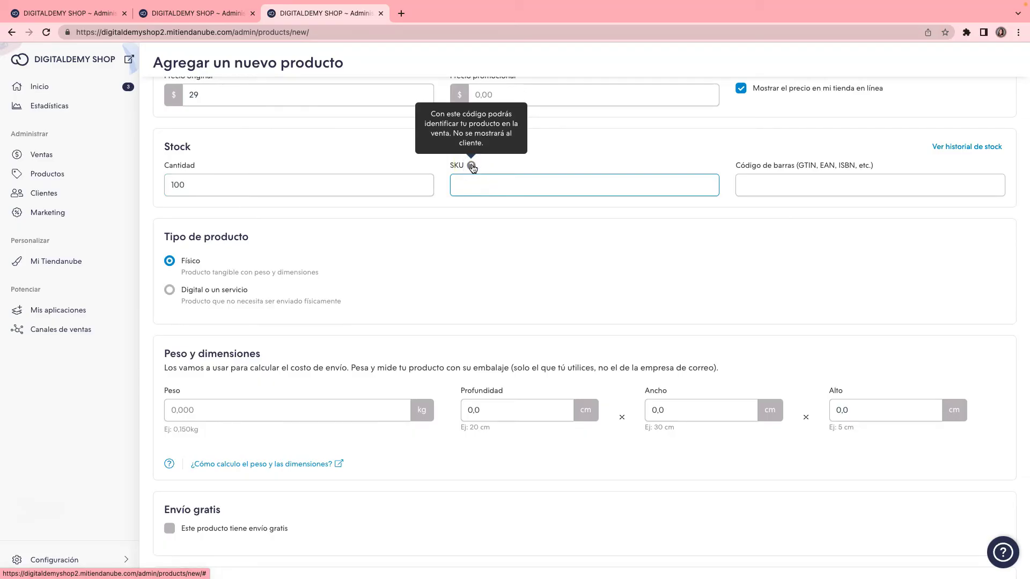
click(797, 169)
click(778, 185)
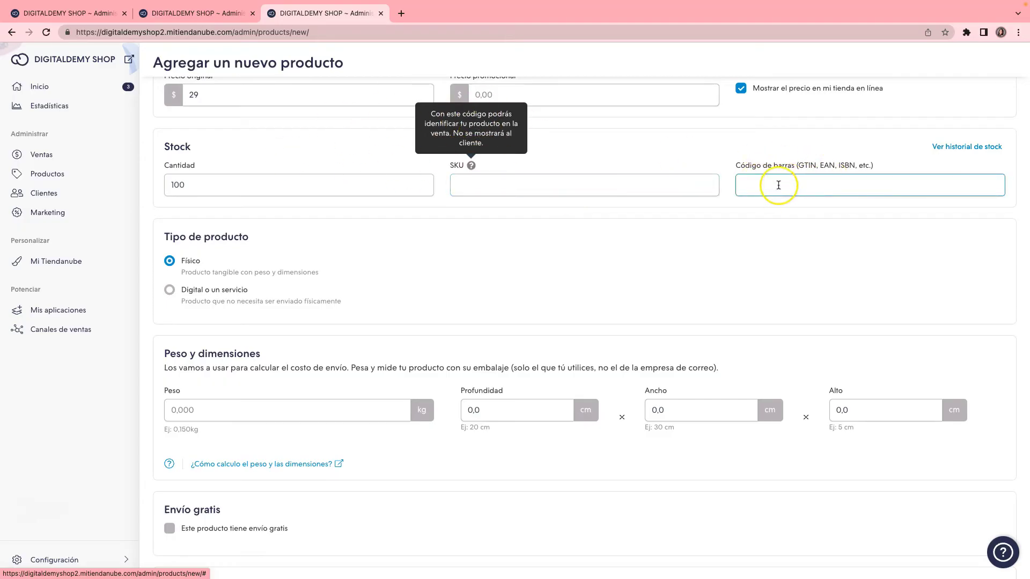
click(409, 327)
Keep the product type as Físico and set the weight to 0,300 kg, depth 20 cm, width 30 cm and height 5 cm.
scroll(413, 325, down, 2)
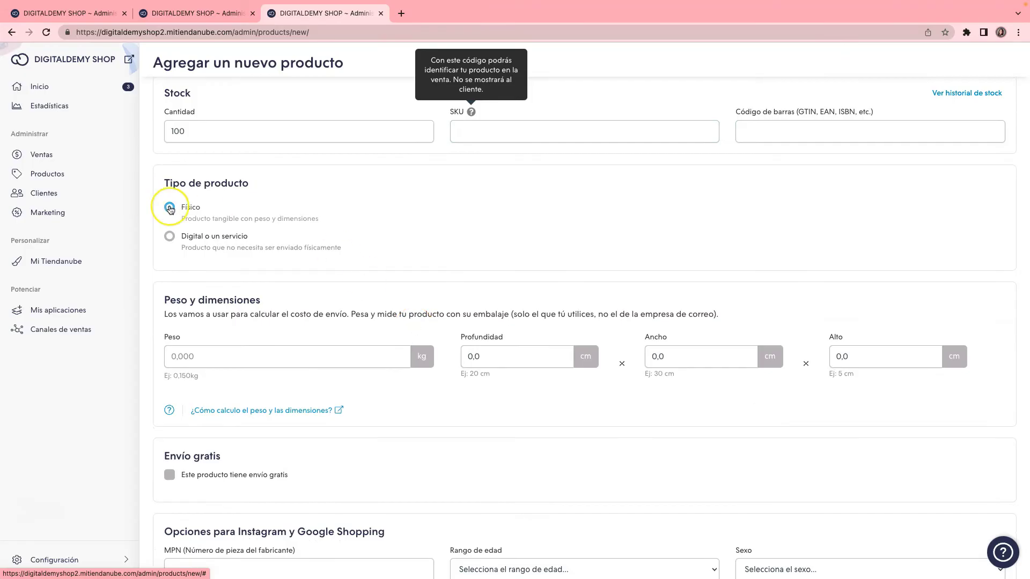
click(173, 242)
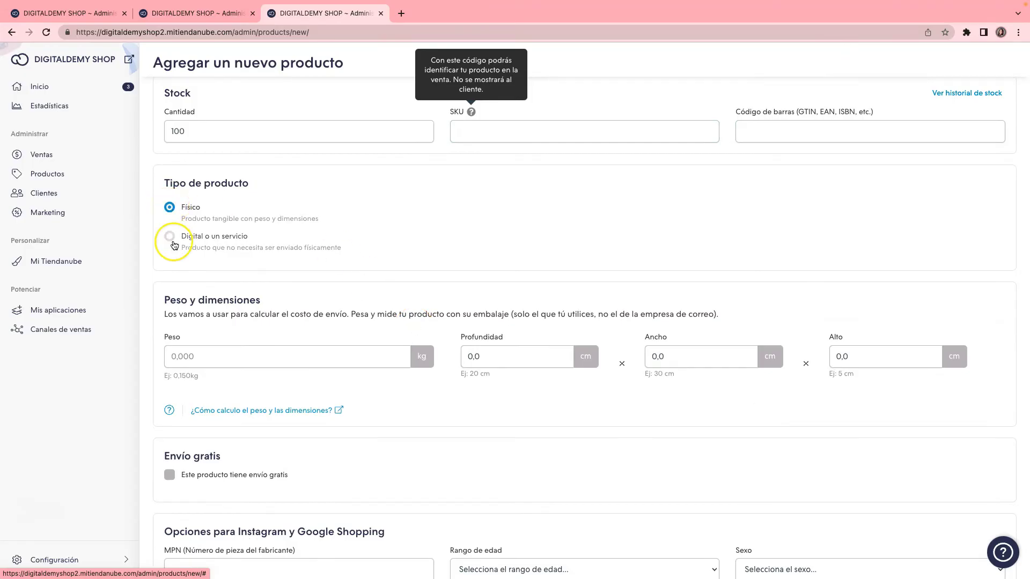
scroll(310, 390, down, 1)
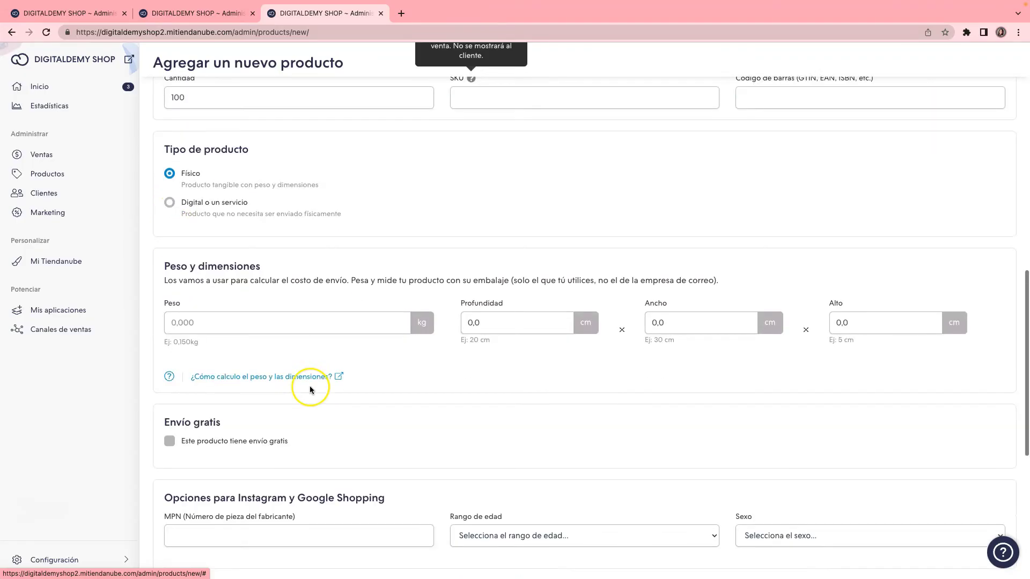
scroll(310, 389, down, 2)
click(221, 268)
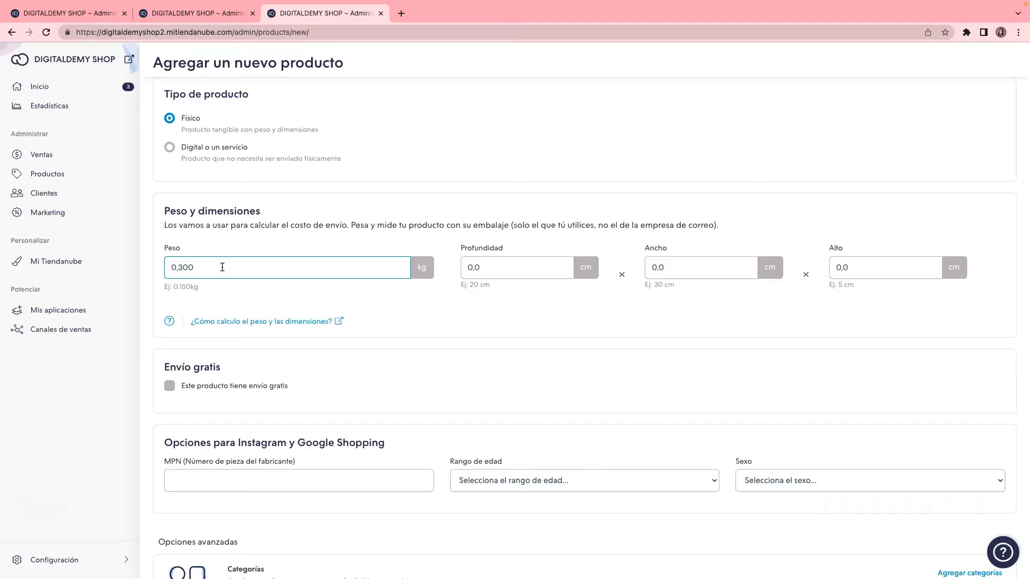
click(491, 269)
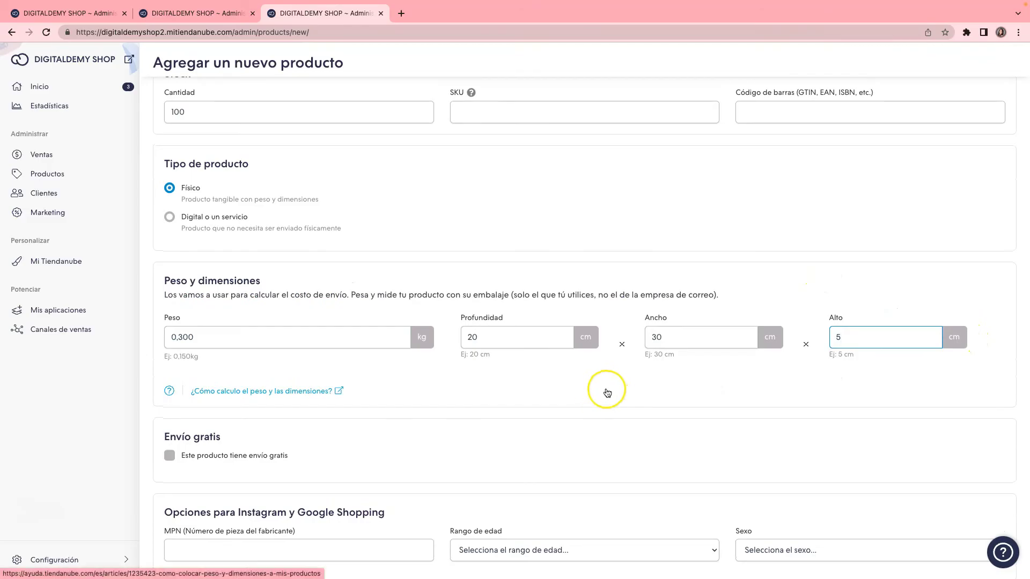
Assign the product to the PLANNERS / MAGIC PLANNER category.
scroll(605, 392, down, 3)
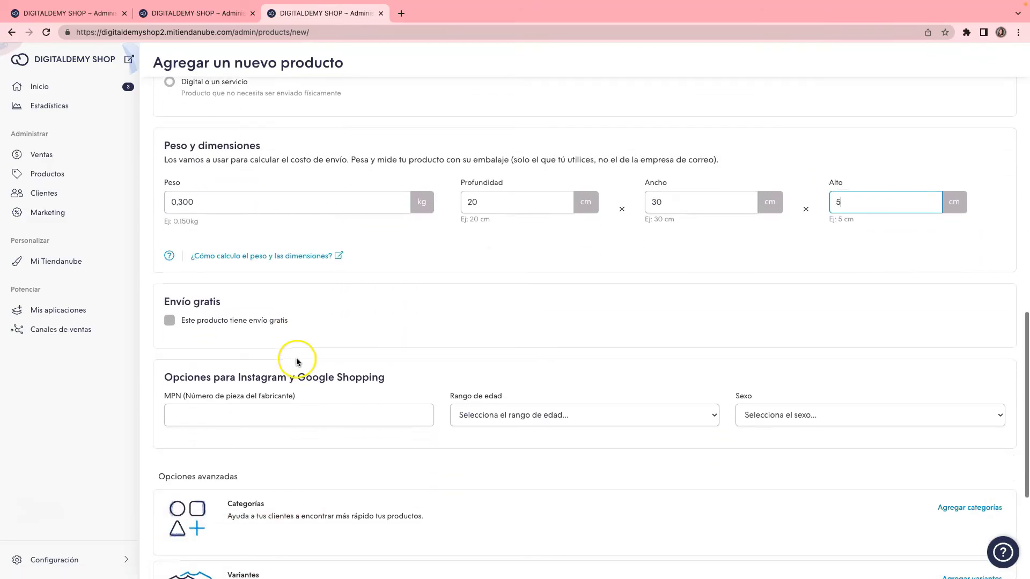
scroll(297, 362, down, 1)
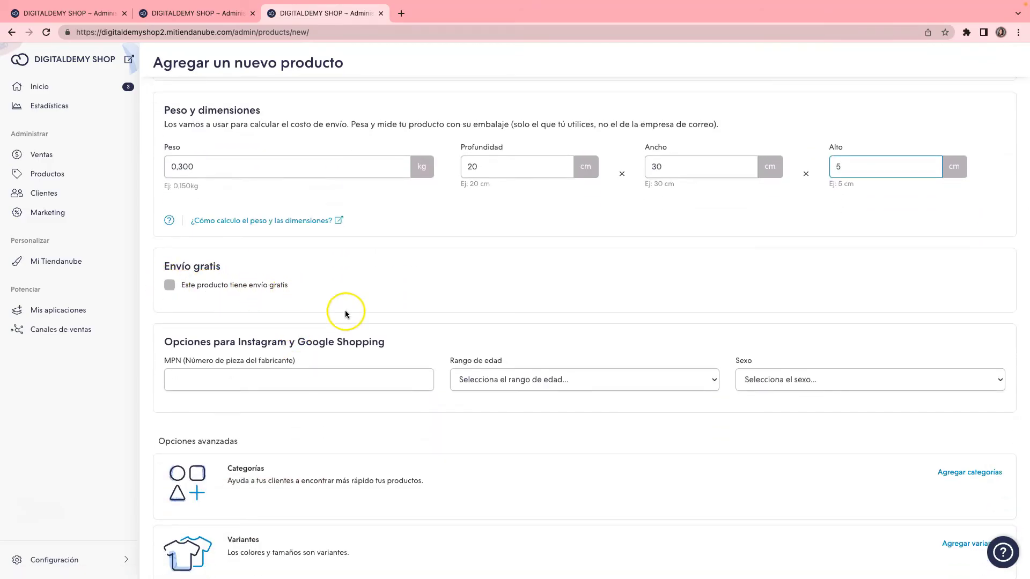
scroll(345, 310, down, 2)
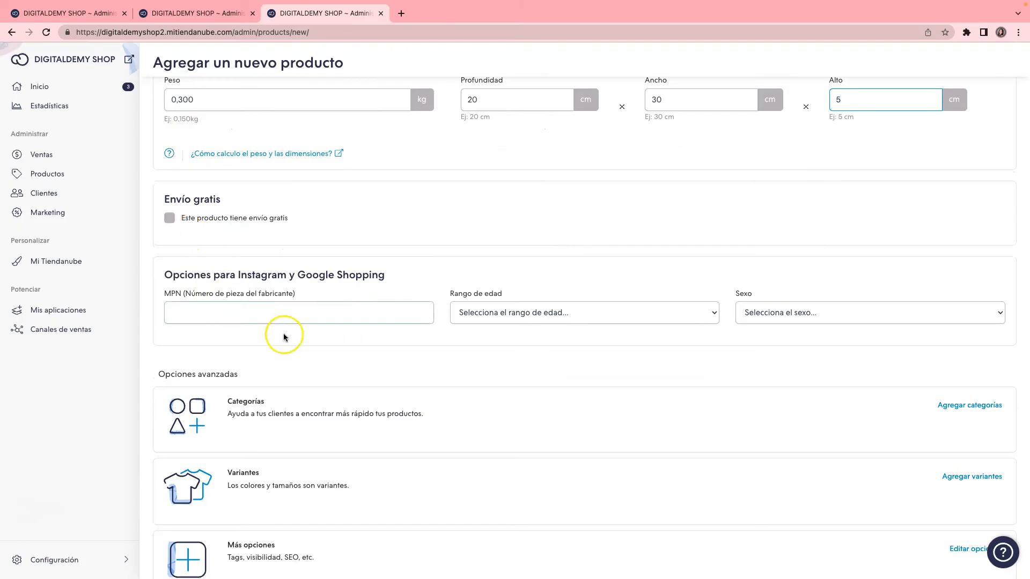
scroll(284, 337, down, 2)
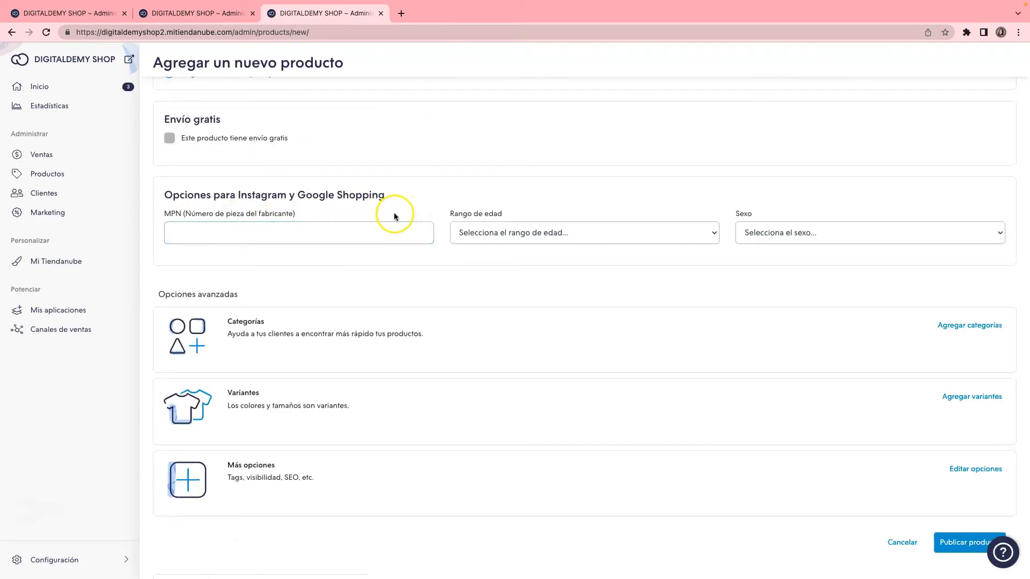
scroll(340, 231, down, 1)
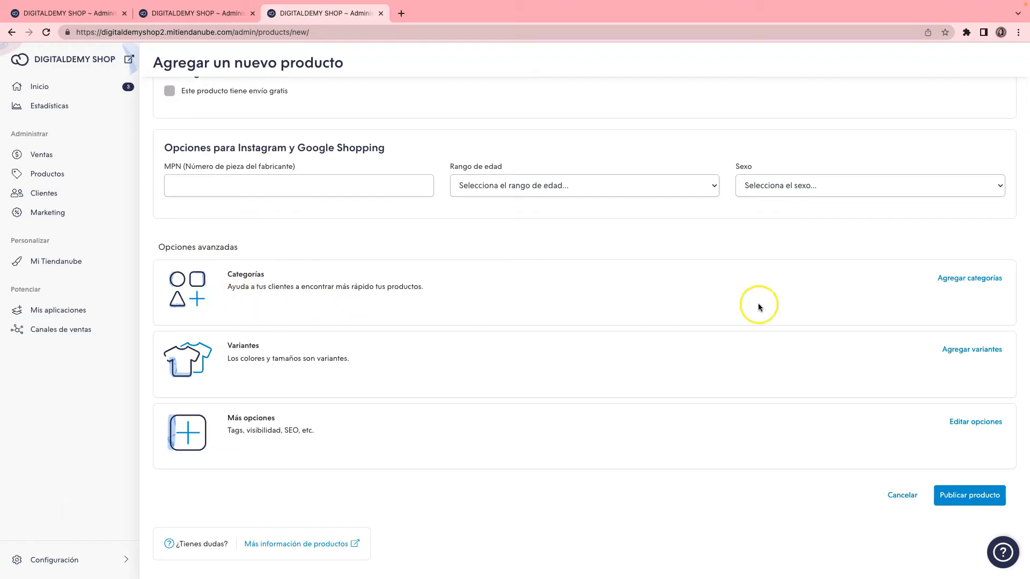
click(963, 278)
click(473, 143)
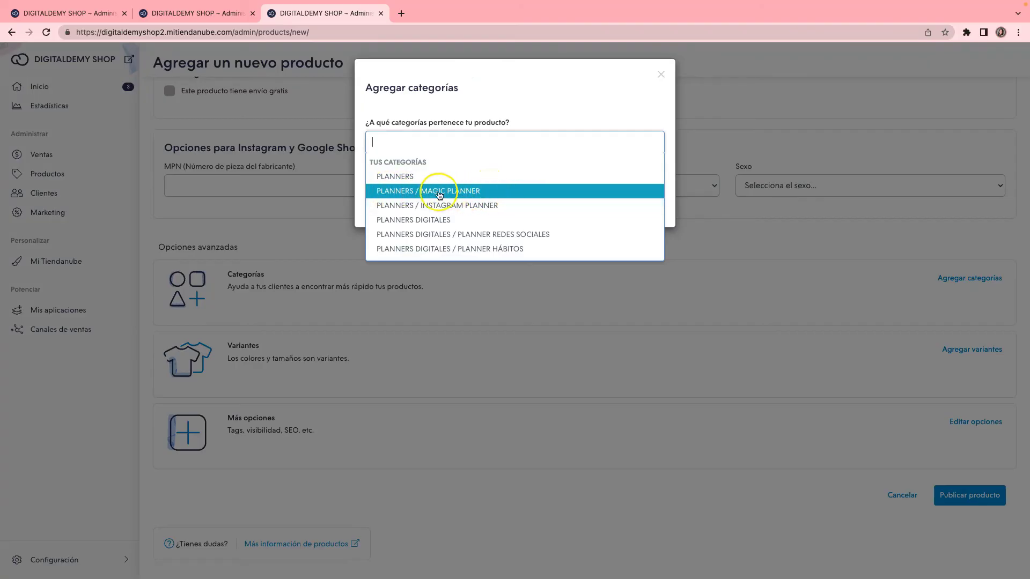
click(471, 192)
click(643, 231)
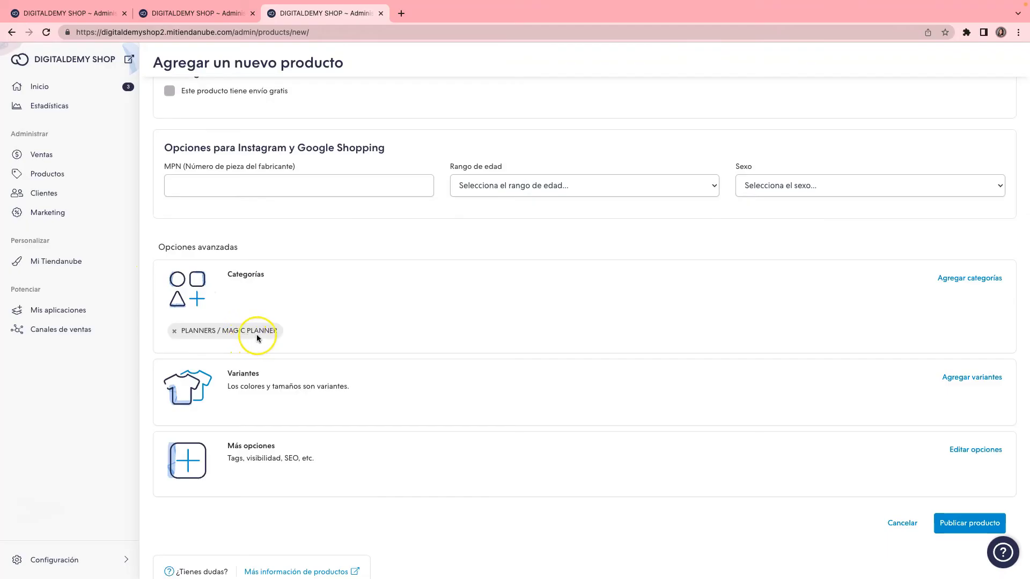
Check the Color and Talla properties offered for product variants, closing the dialog without adding any variant.
scroll(284, 326, down, 1)
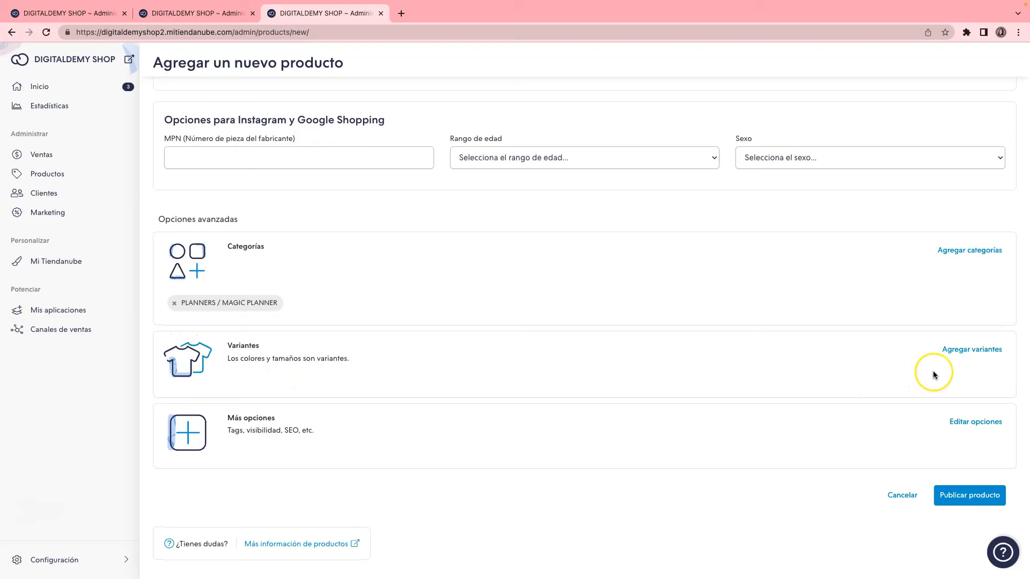
click(961, 353)
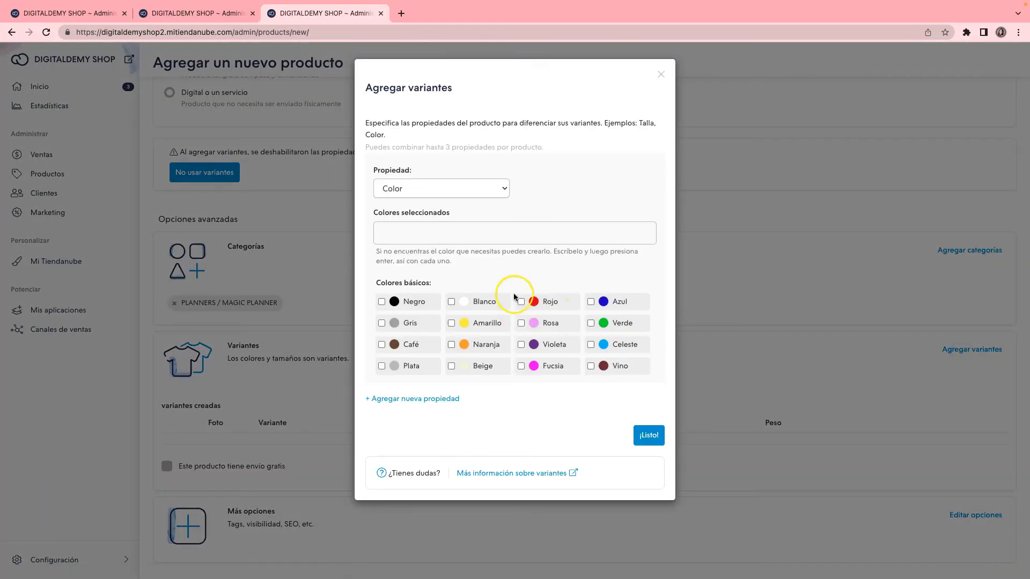
click(467, 188)
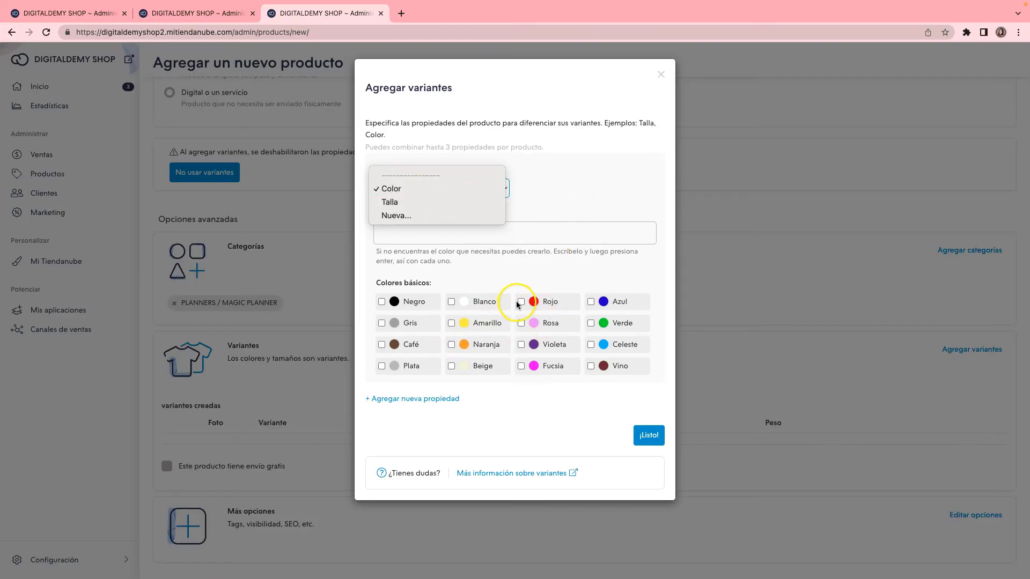
click(429, 202)
click(433, 186)
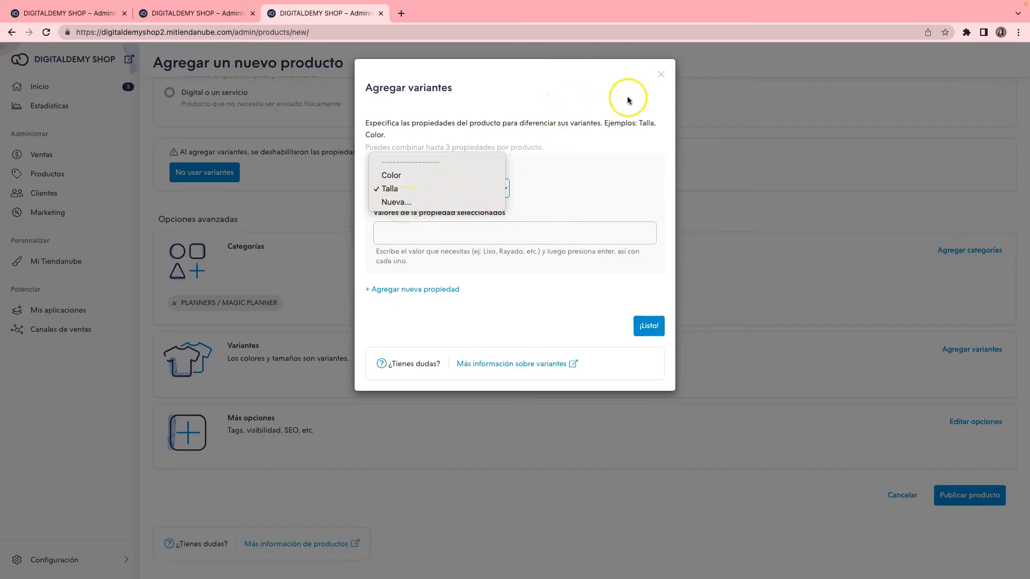
click(661, 74)
click(661, 75)
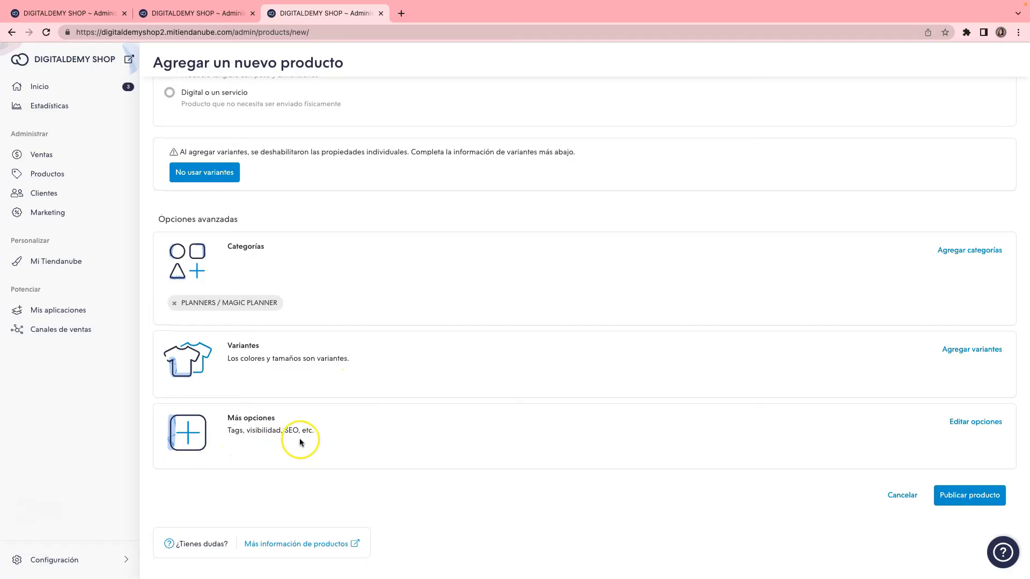
Publish the Magic Planner product and open it in the store view.
click(962, 502)
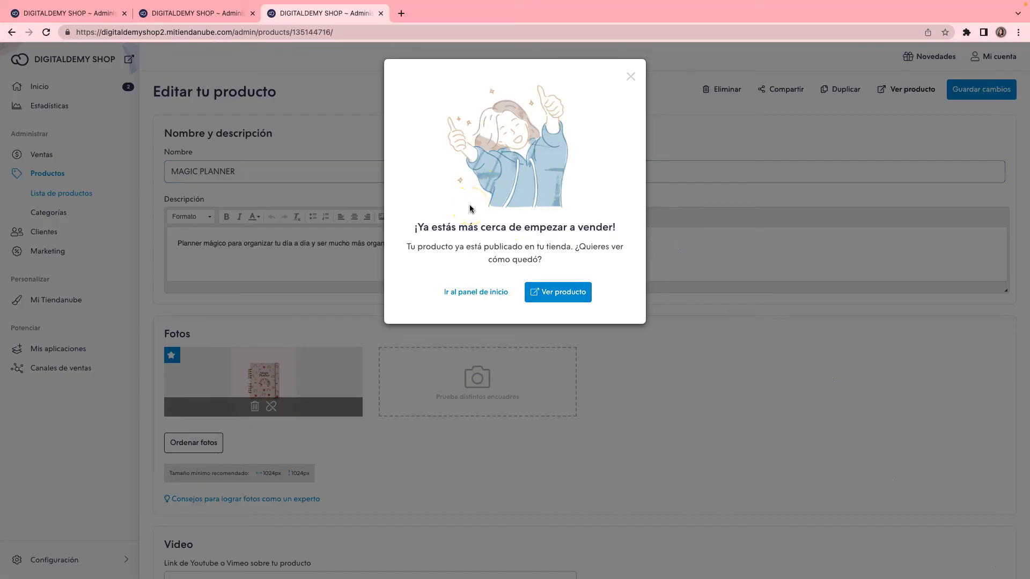
click(553, 297)
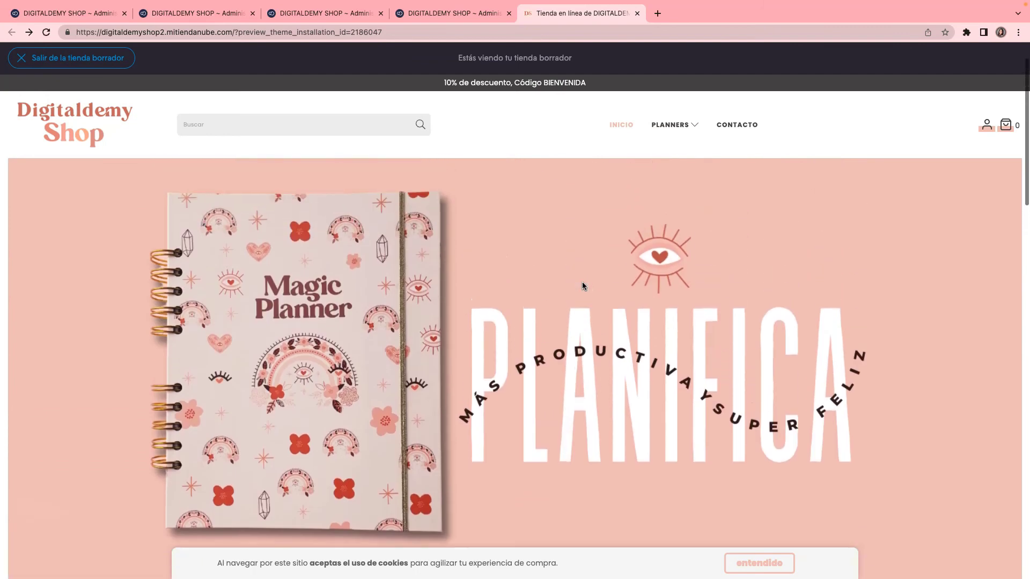
Open the MAGIC PLANNER category under PLANNERS in the draft store and view the Magic Planner product page.
click(692, 124)
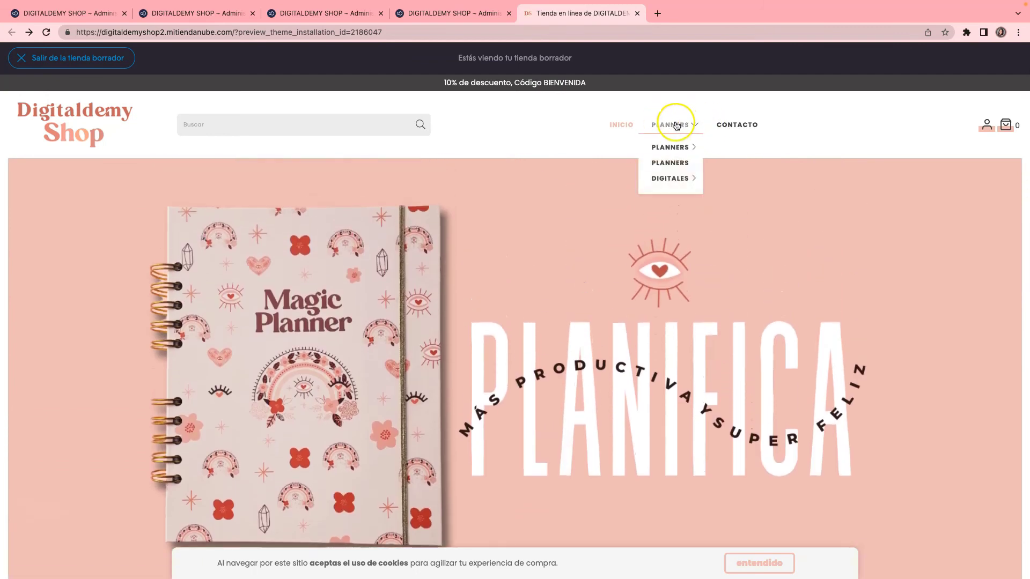
mouse_move(674, 147)
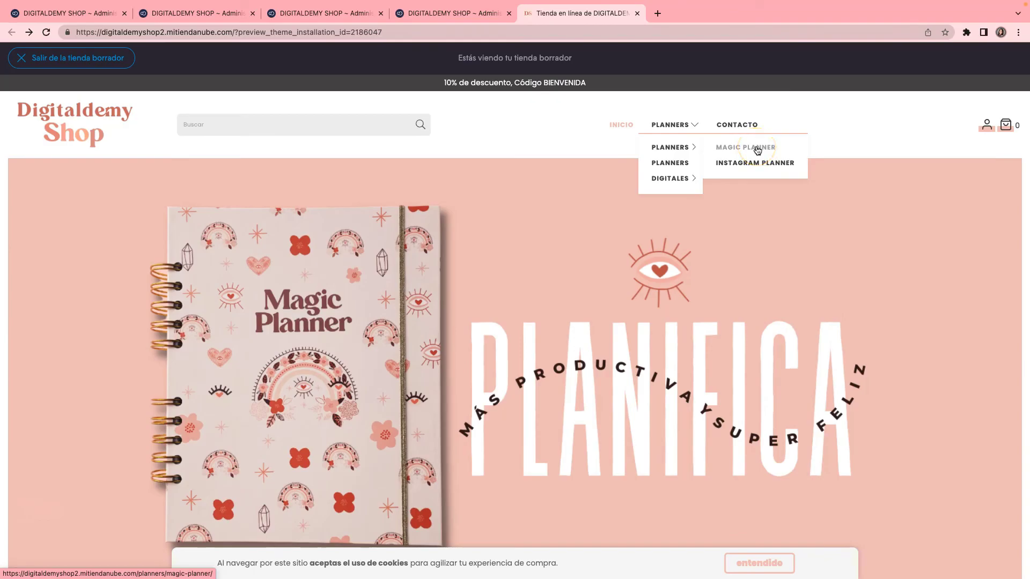
click(757, 149)
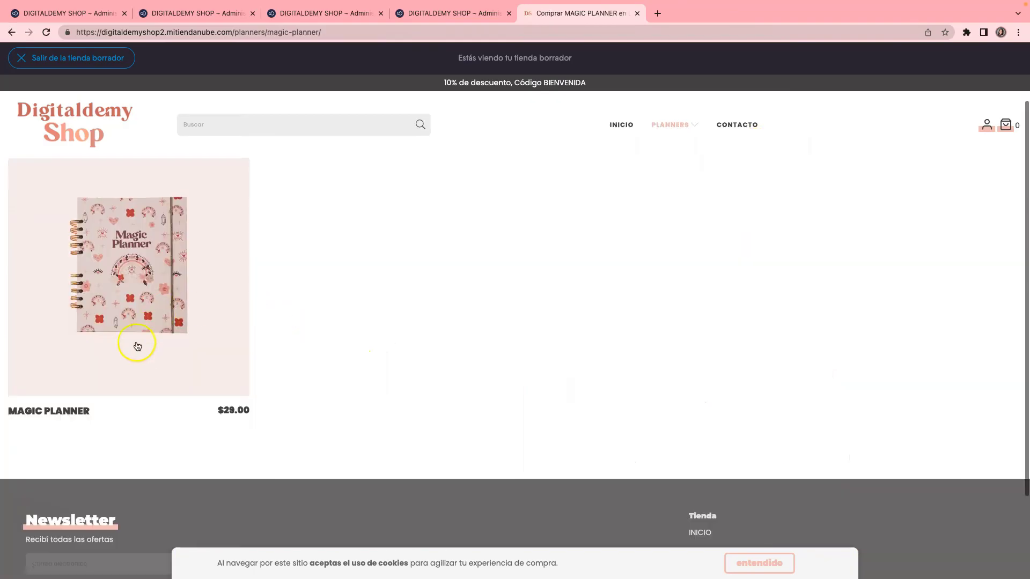
click(186, 282)
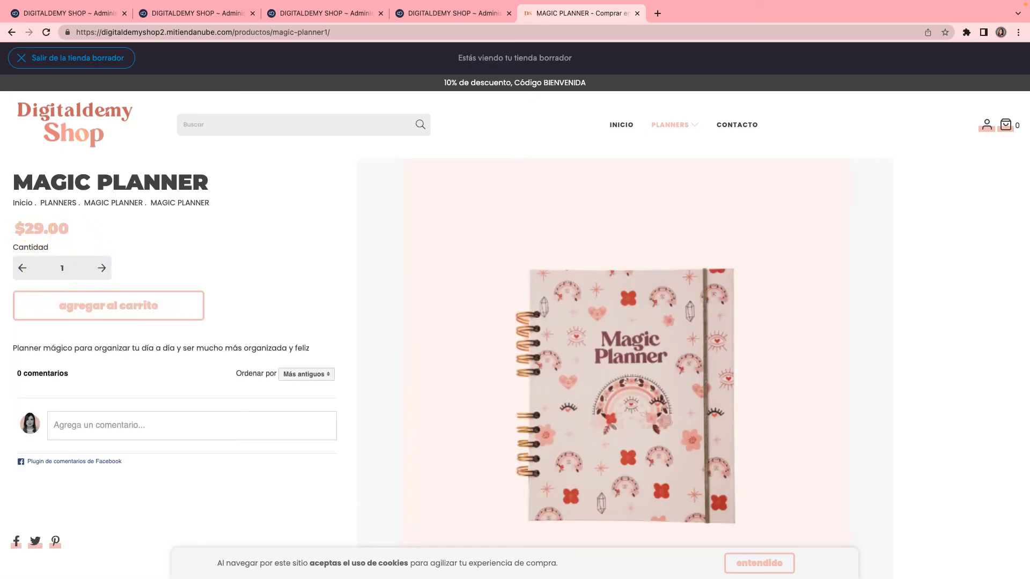
Test the product page by raising the quantity to 3, returning it to 1 and adding the product to the cart.
click(102, 269)
click(102, 268)
click(23, 268)
click(23, 269)
click(115, 306)
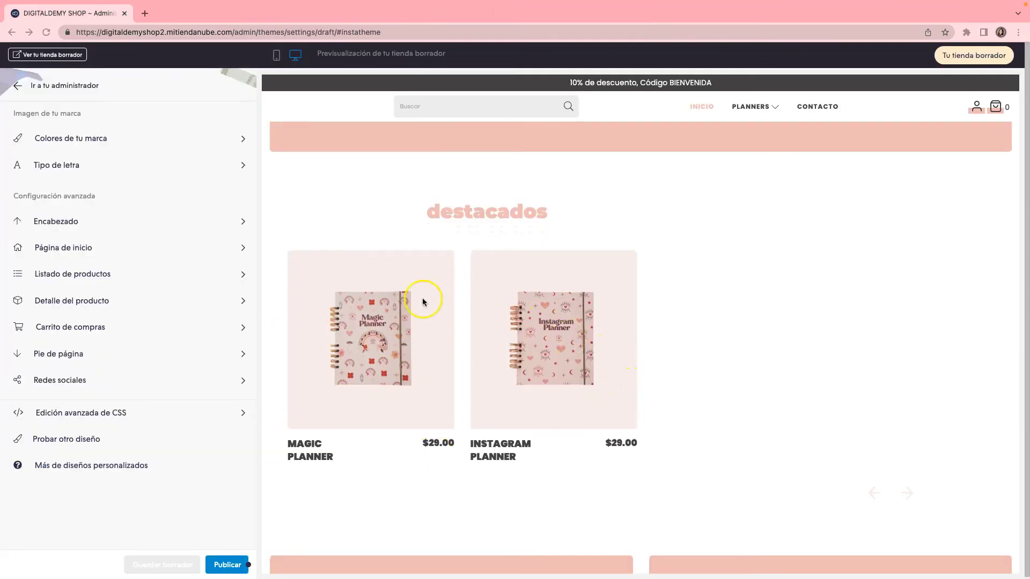
Review the featured products and banners in the draft home page preview and return to the store administrator.
scroll(506, 327, down, 6)
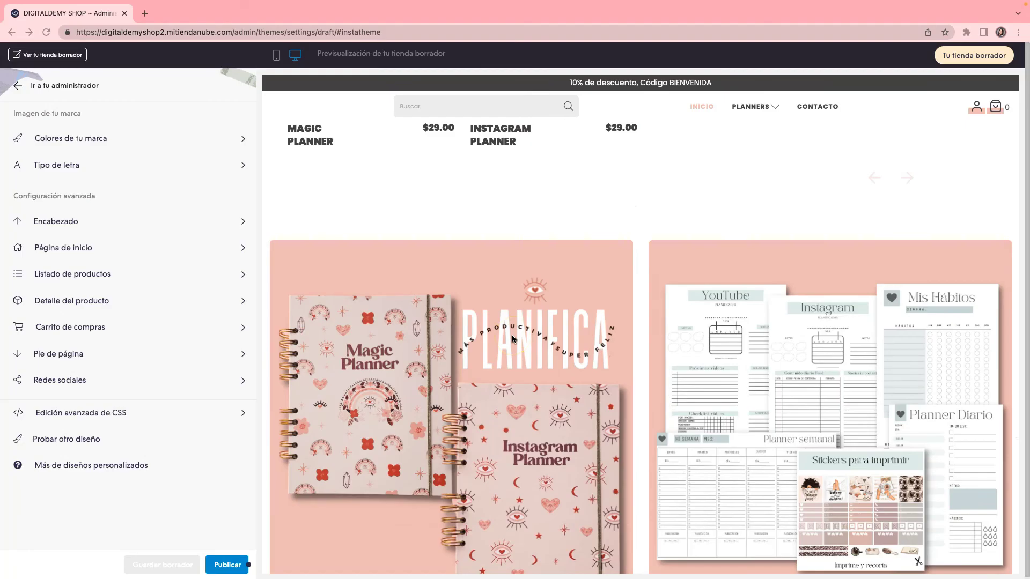
scroll(514, 337, down, 2)
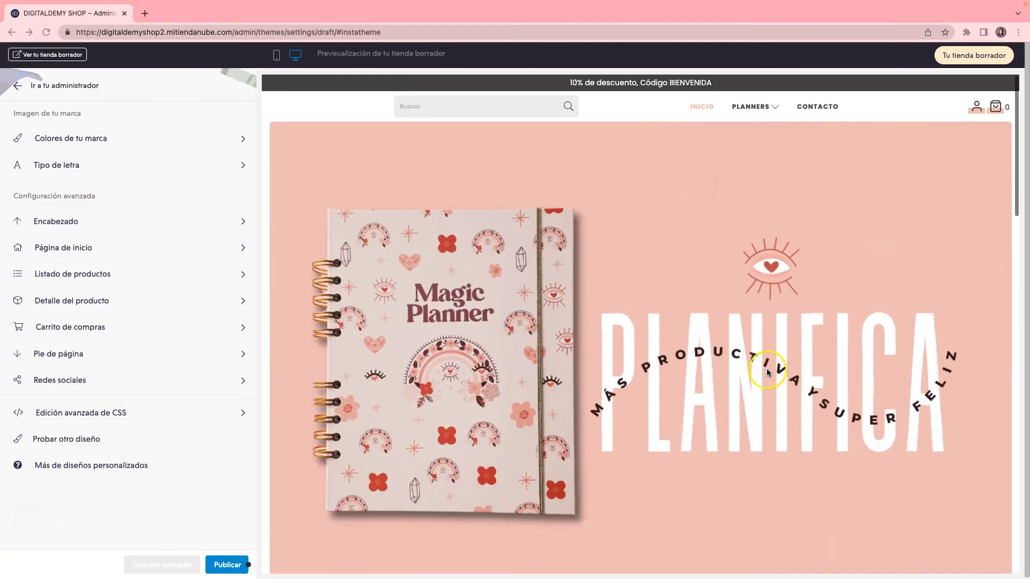
click(53, 87)
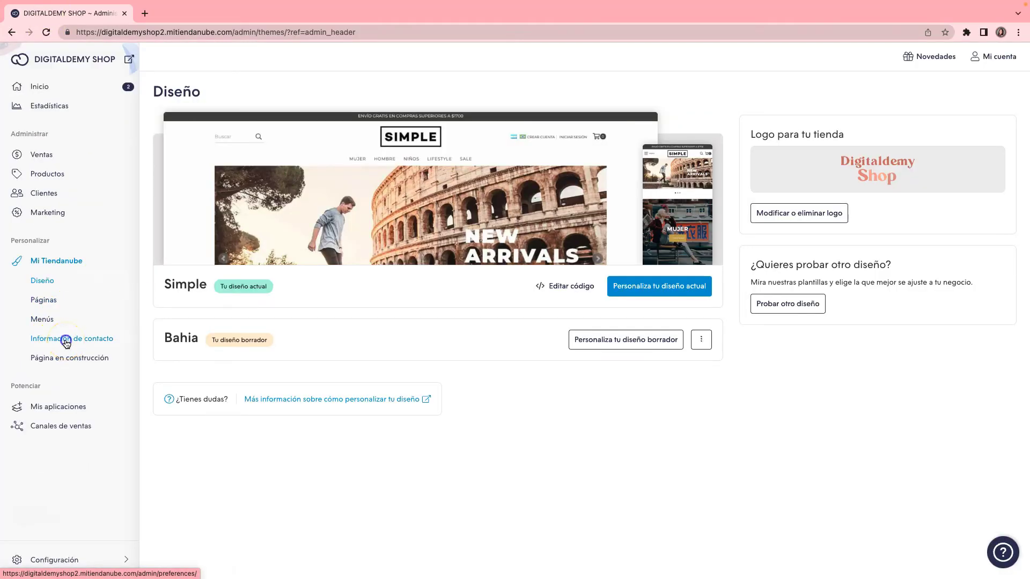
Open the store's contact information and review the email, address, phone and informative text fields, leaving them empty.
click(66, 343)
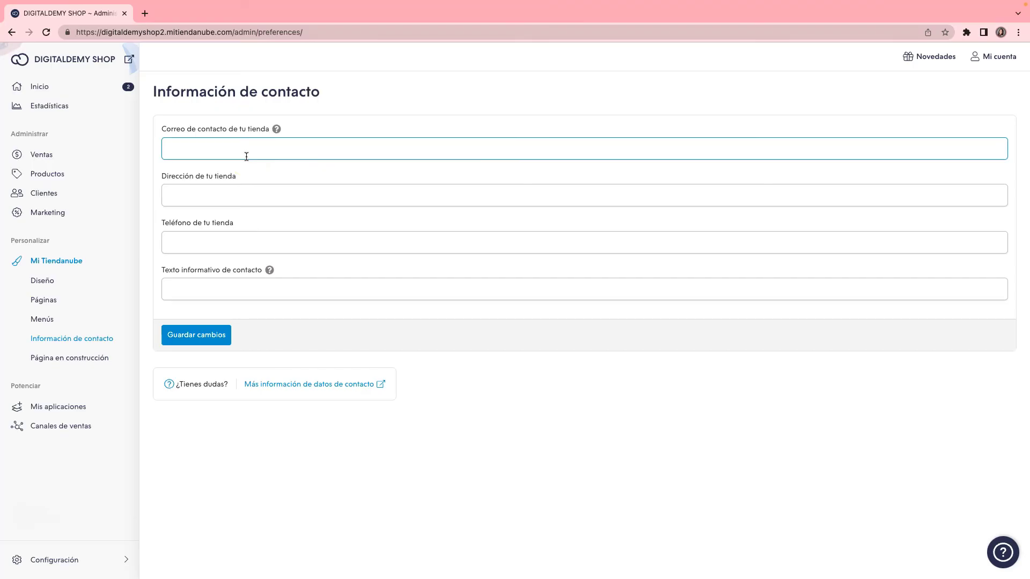
click(247, 199)
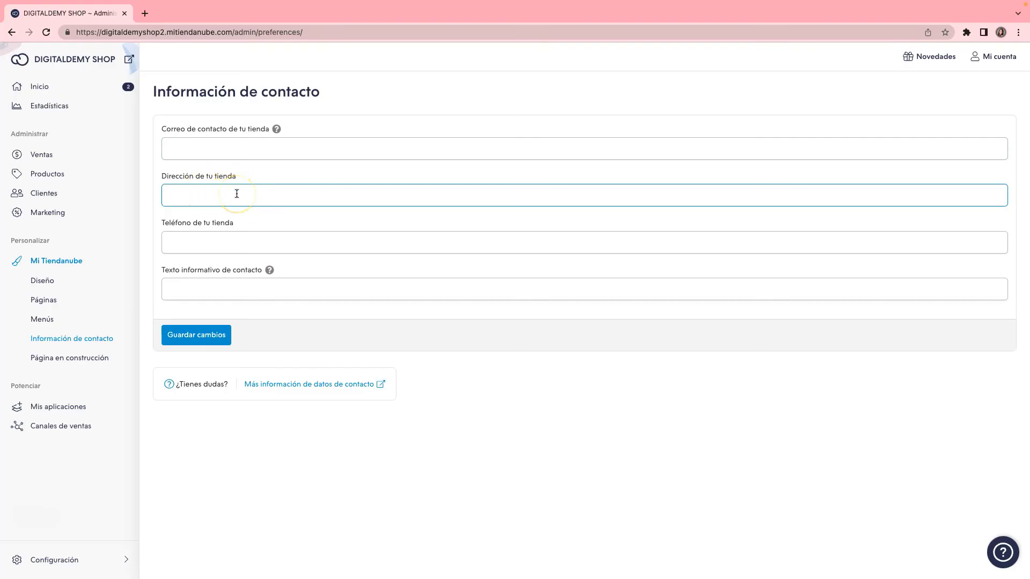
click(190, 246)
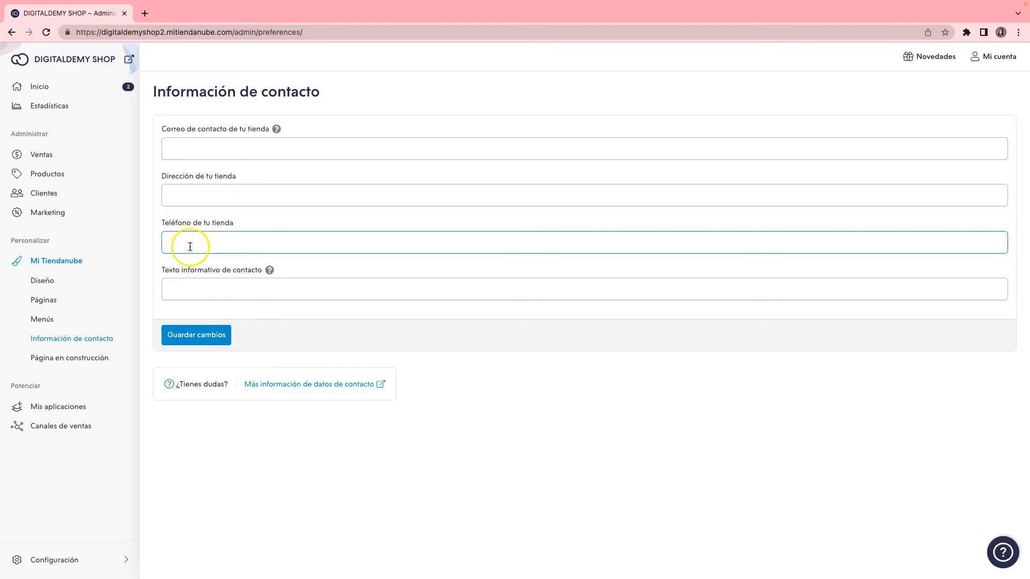
click(298, 283)
click(269, 270)
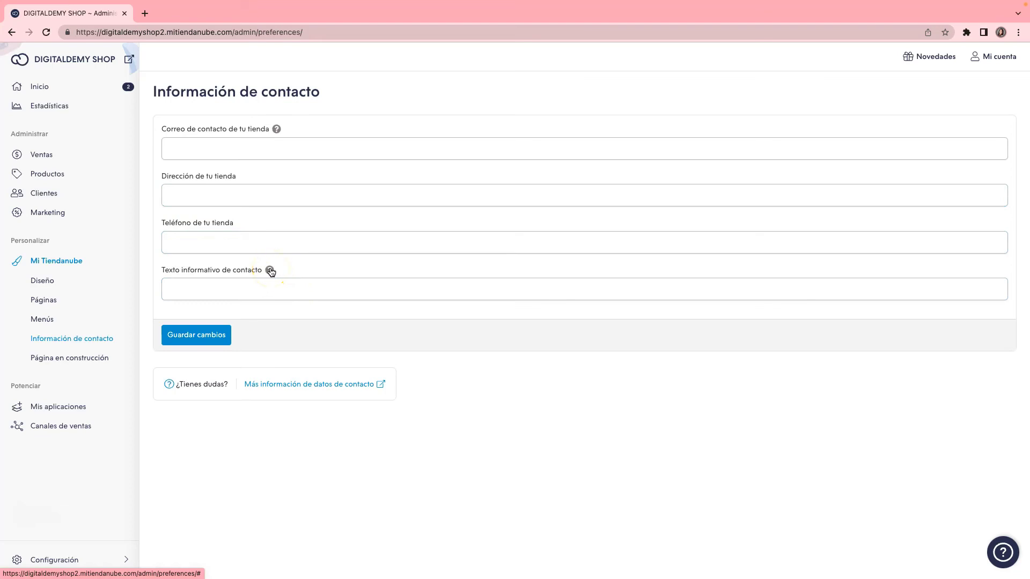
click(270, 271)
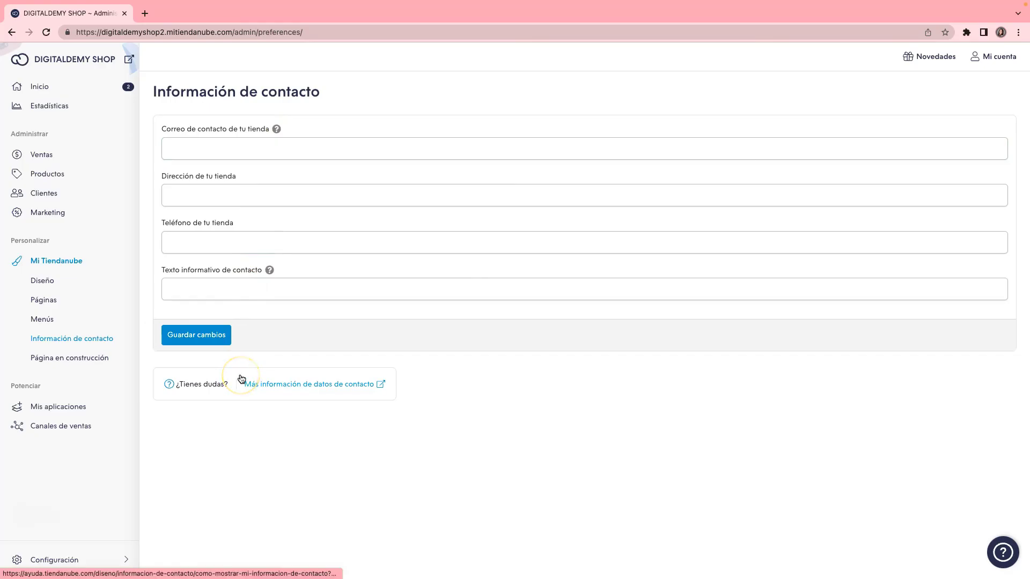
Open the delivery settings, check the section for pickup stores and return to the shipping methods.
click(56, 560)
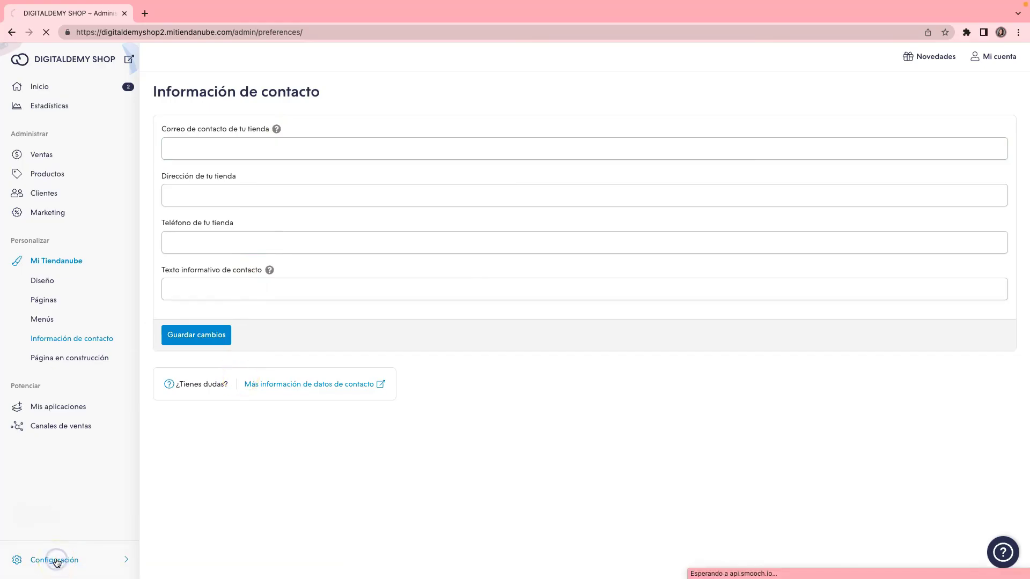
click(84, 130)
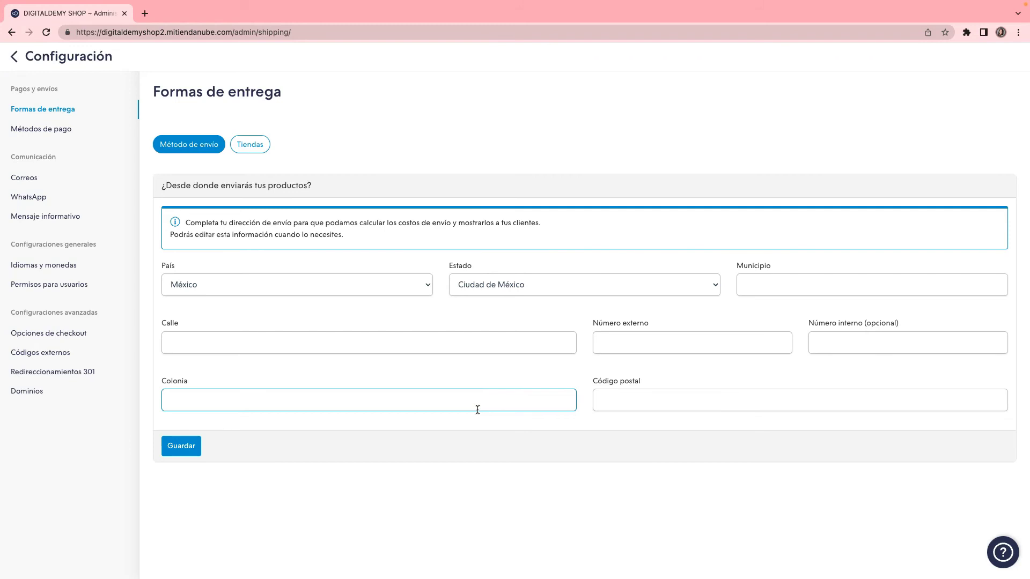
click(269, 144)
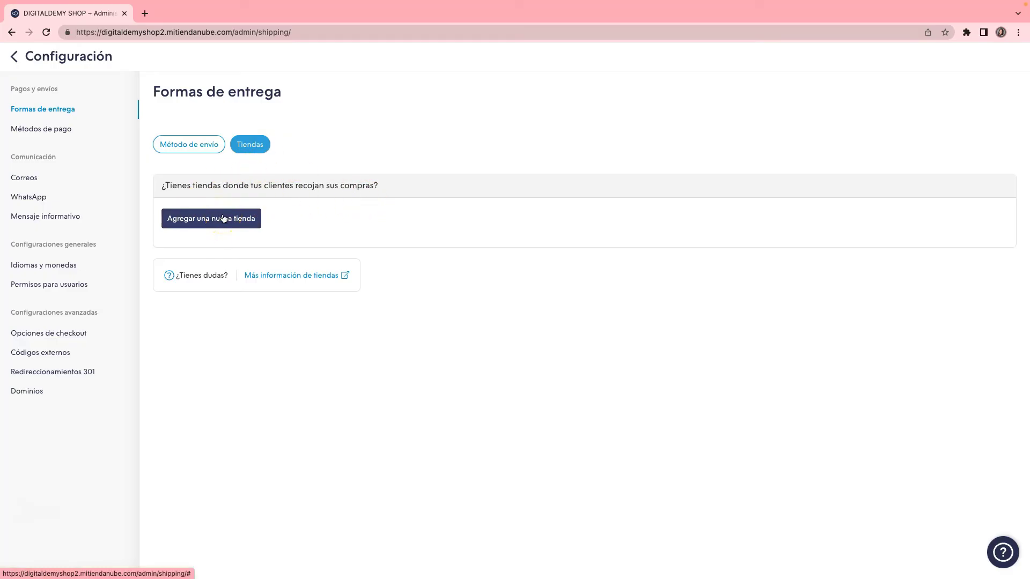
click(181, 145)
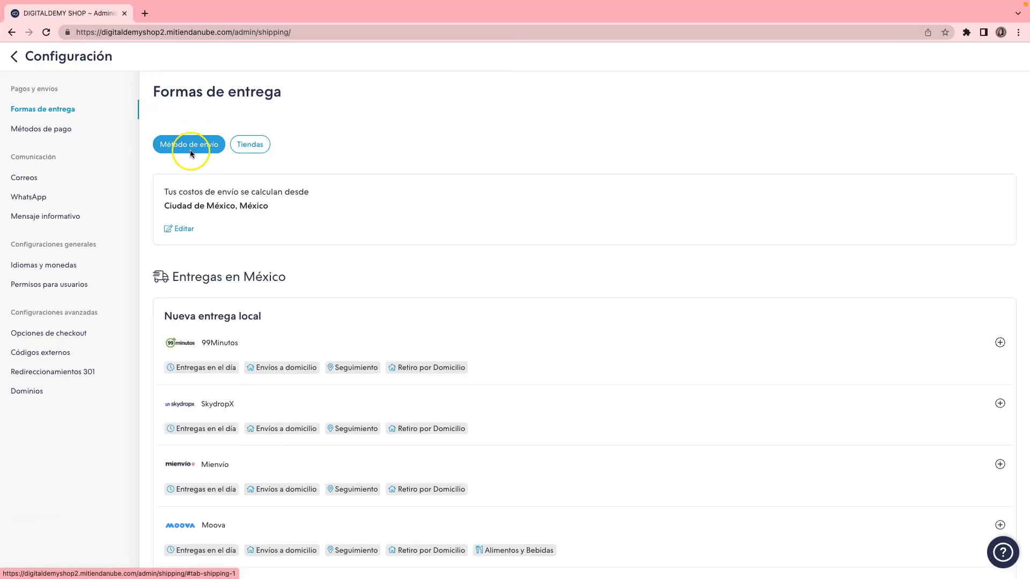
Examine the local carriers and the international delivery options available for shipments from Mexico.
scroll(249, 292, down, 3)
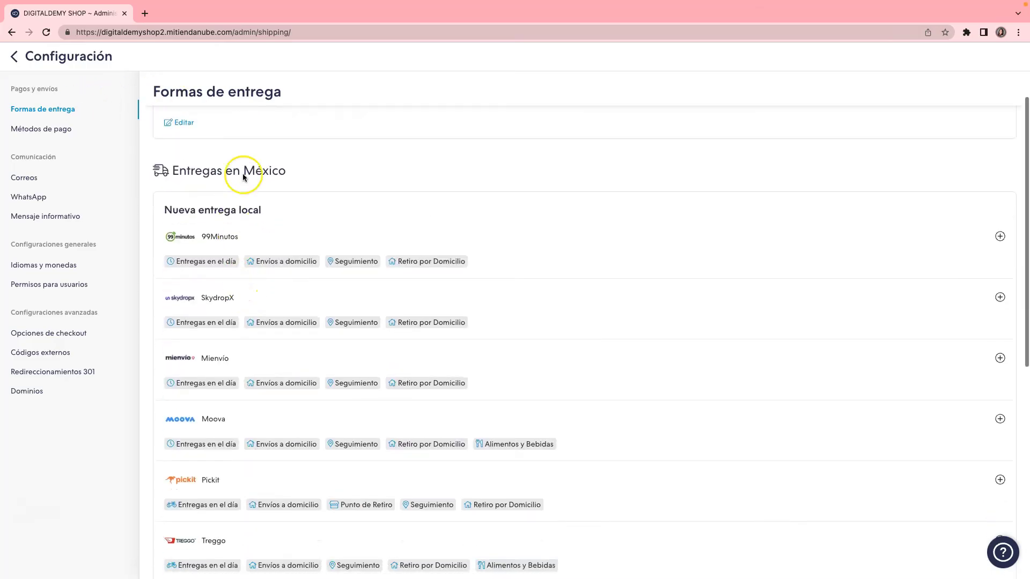
scroll(292, 459, down, 2)
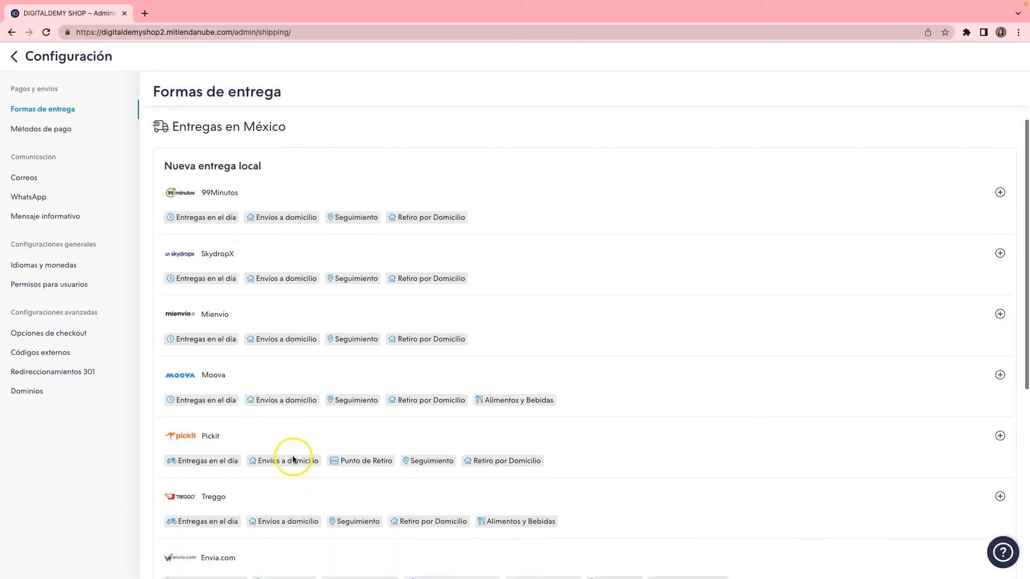
scroll(252, 188, up, 2)
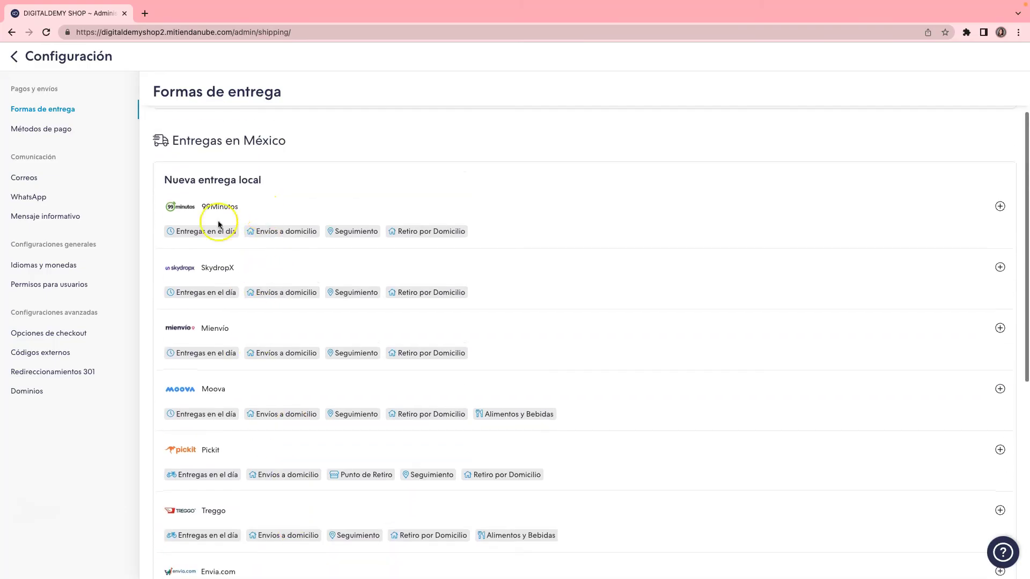
scroll(337, 375, down, 2)
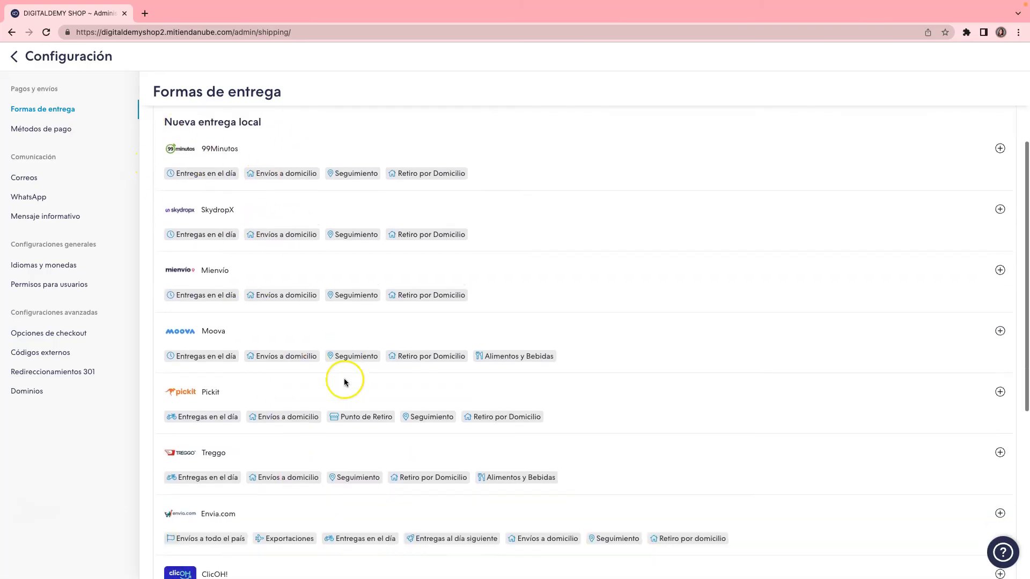
scroll(389, 301, down, 2)
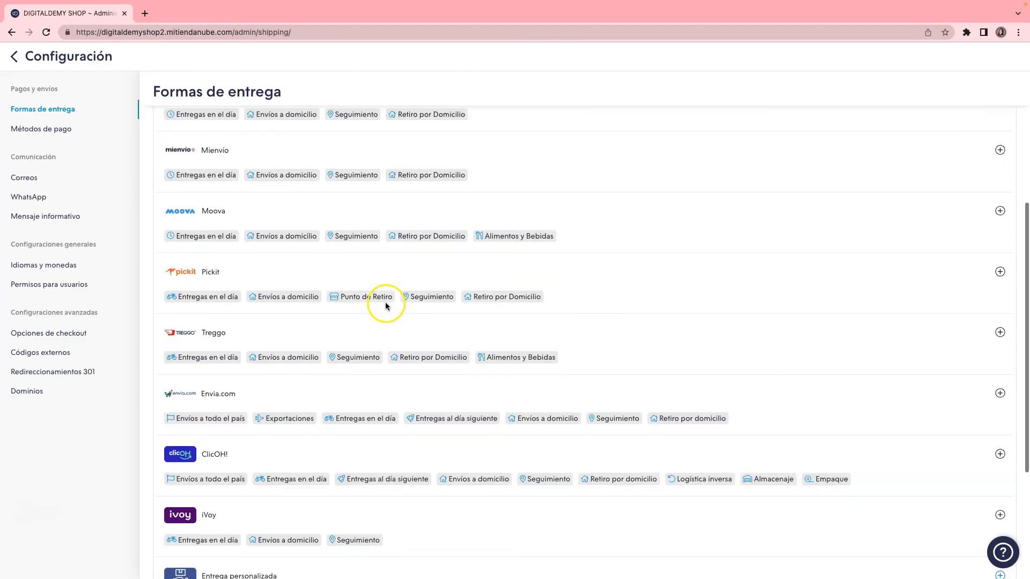
scroll(384, 306, down, 4)
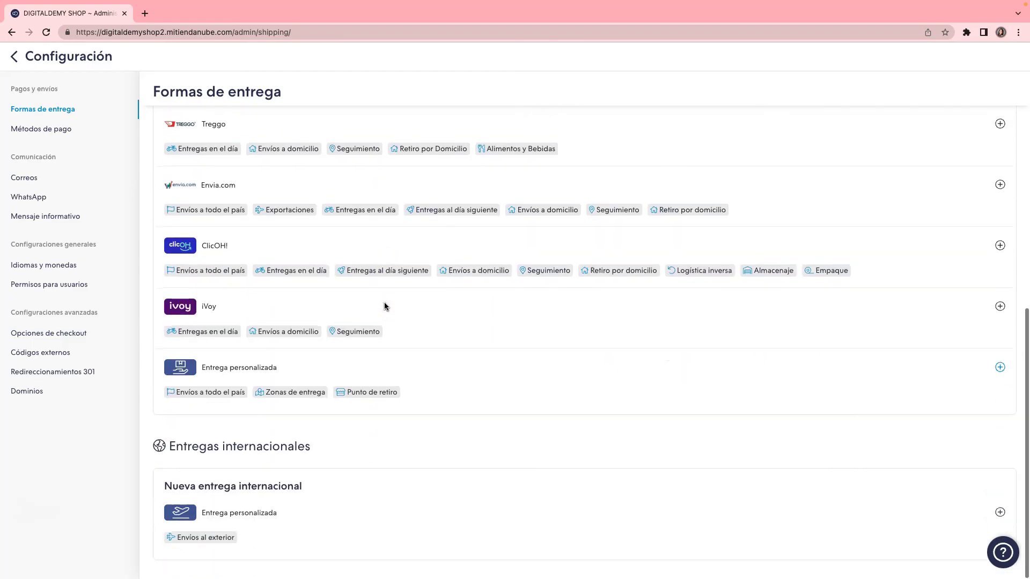
Open a new custom delivery for Mexico and review its name, delivery zone, cost, time and limit settings.
click(262, 368)
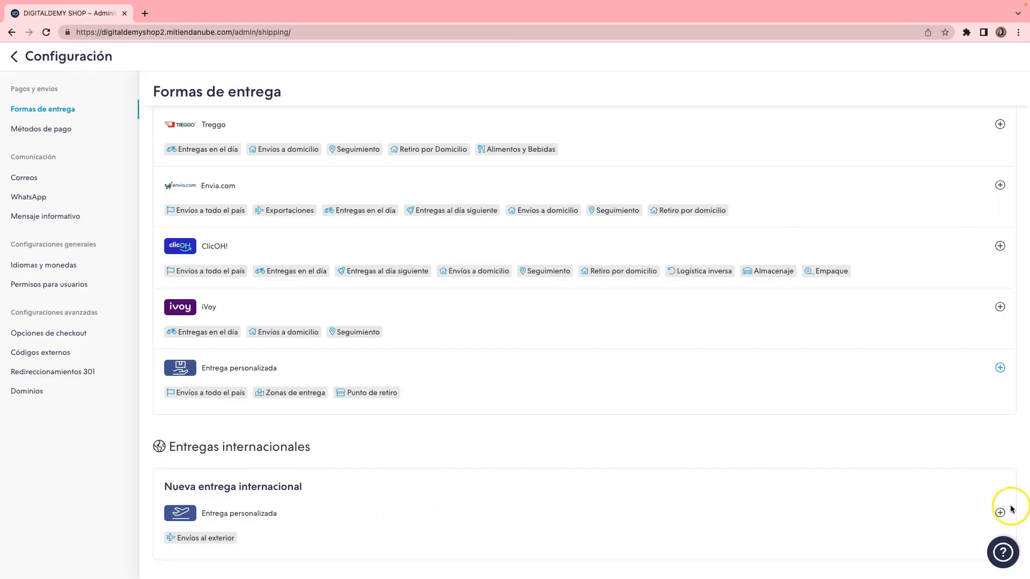
click(1000, 367)
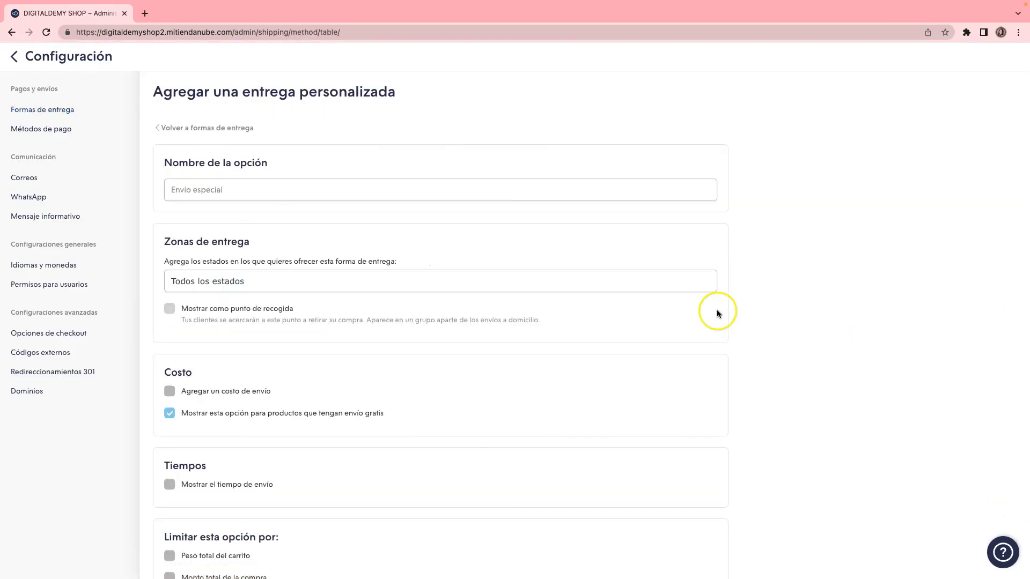
click(214, 187)
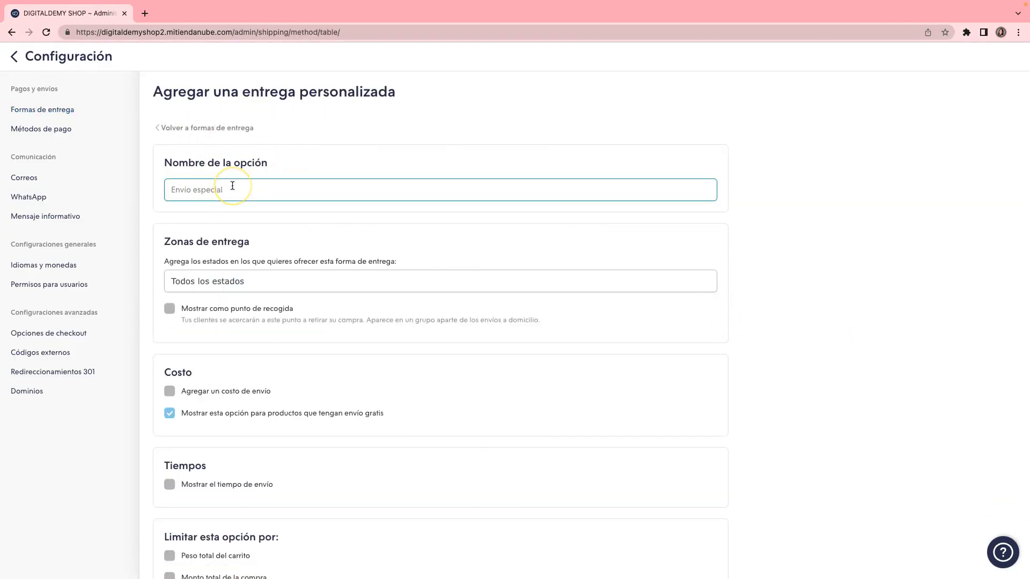
click(179, 279)
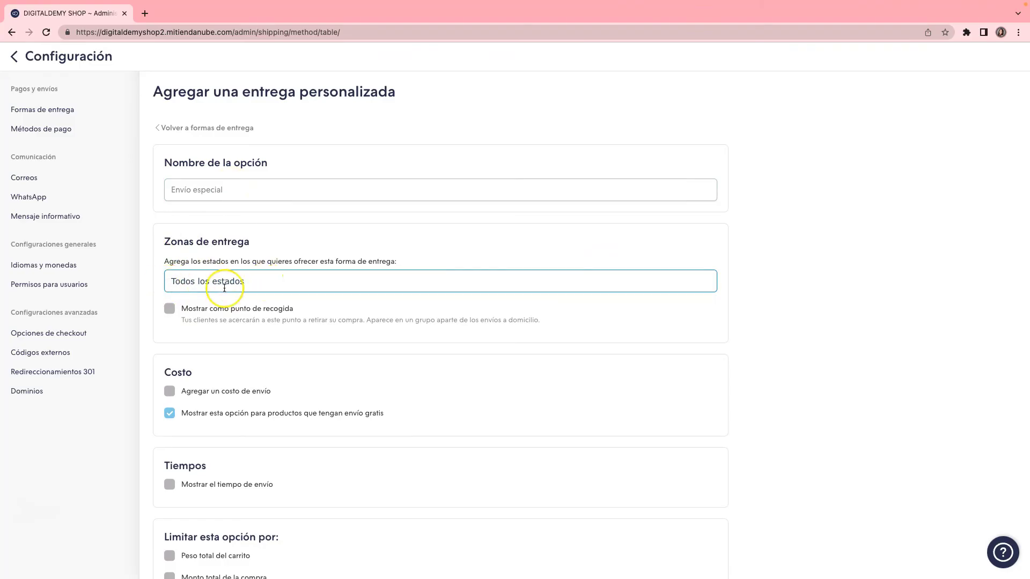
click(240, 336)
scroll(247, 338, down, 3)
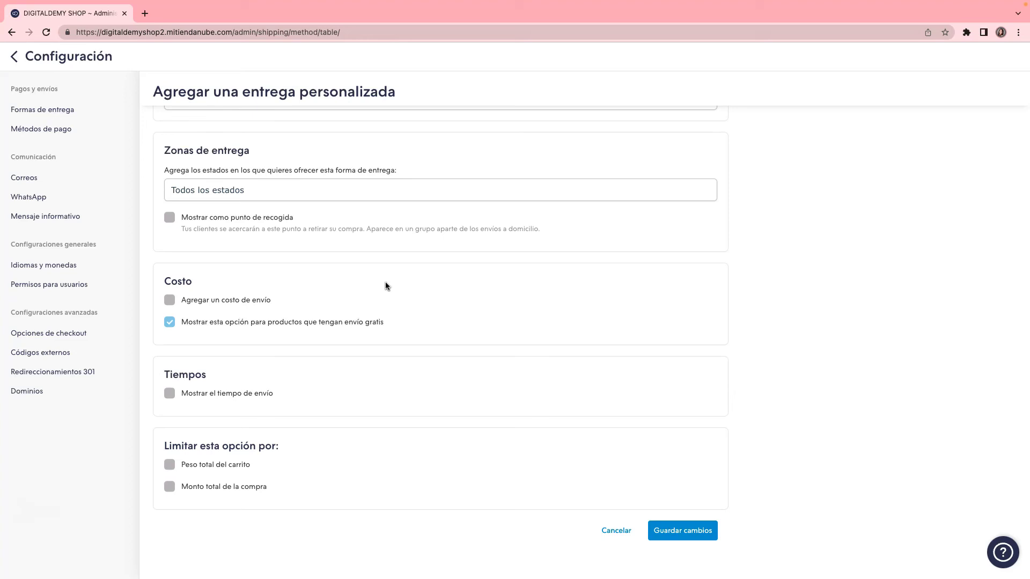
Save the new custom delivery for Mexico and review it among the active deliveries and the other available carriers.
click(683, 530)
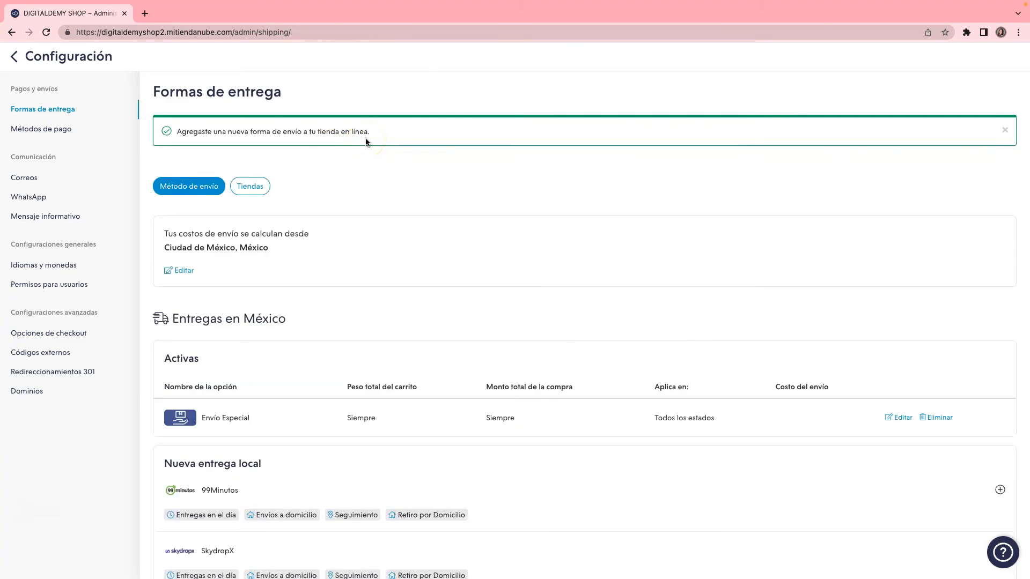
scroll(465, 271, down, 15)
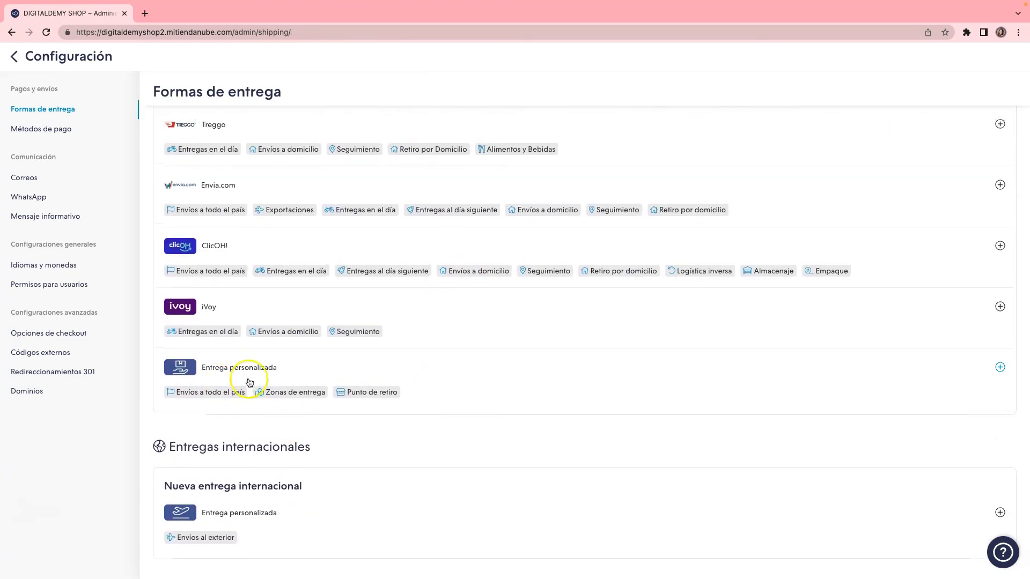
scroll(457, 375, up, 2)
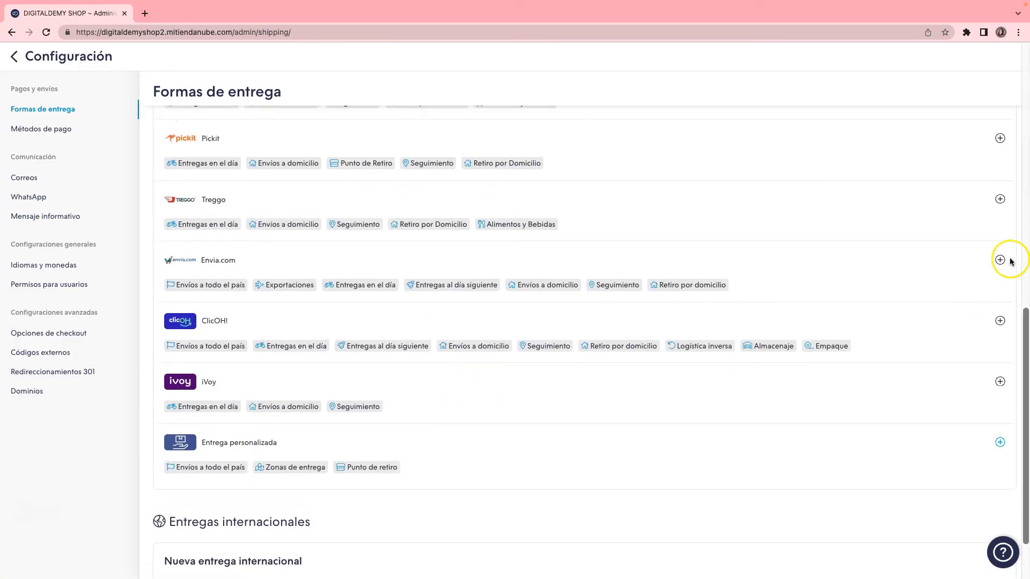
scroll(991, 258, up, 3)
scroll(976, 254, up, 6)
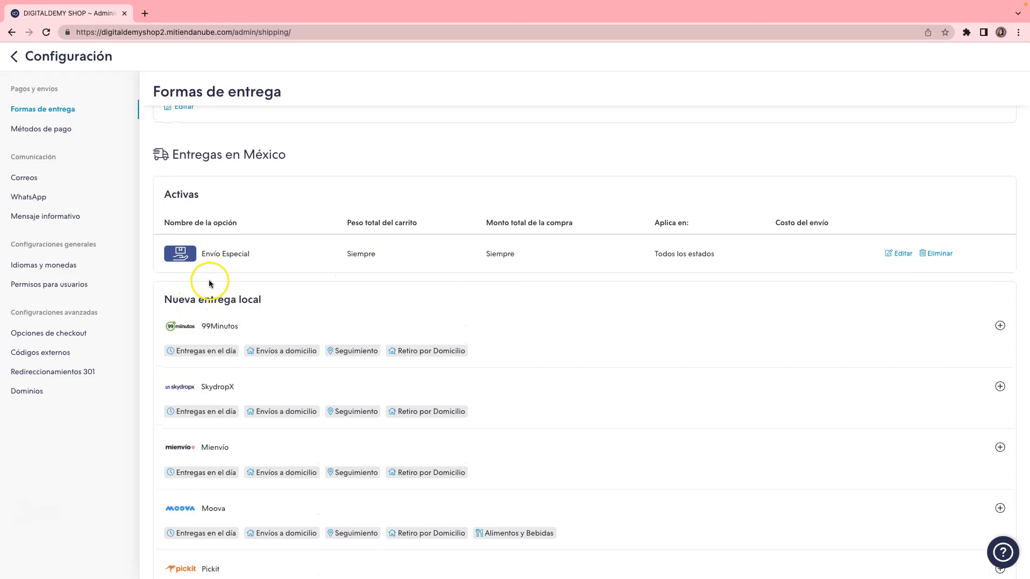
Open the payment methods and examine the fees, payout times and accepted payment types of each provider, including Mercado Pago and PayPal.
click(34, 129)
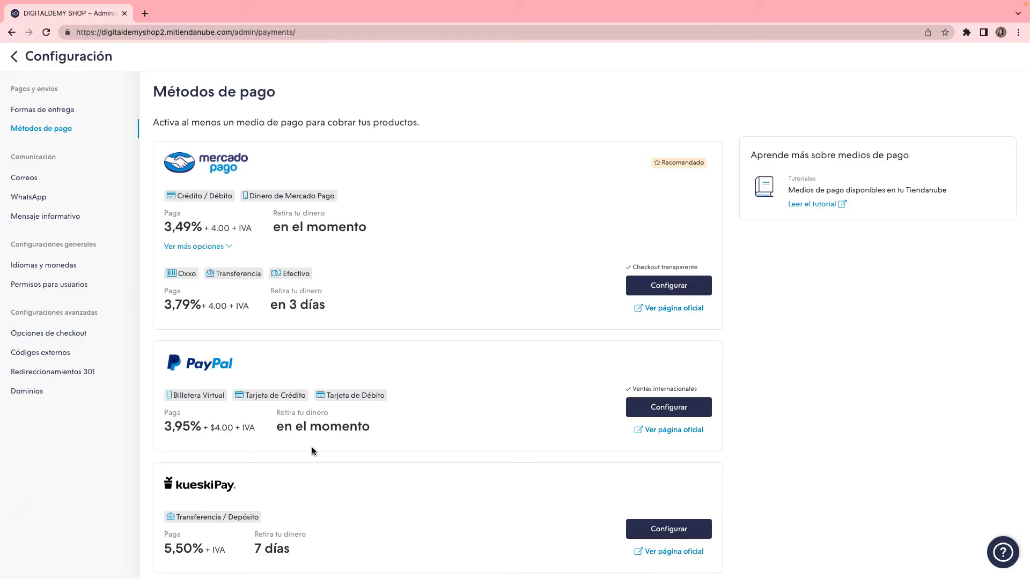
scroll(312, 448, down, 2)
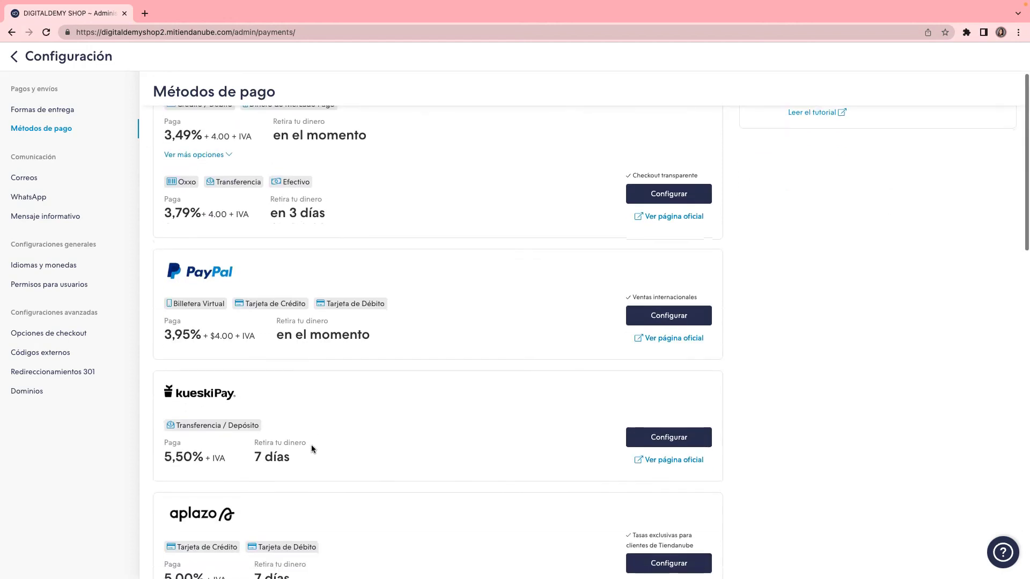
scroll(316, 444, down, 2)
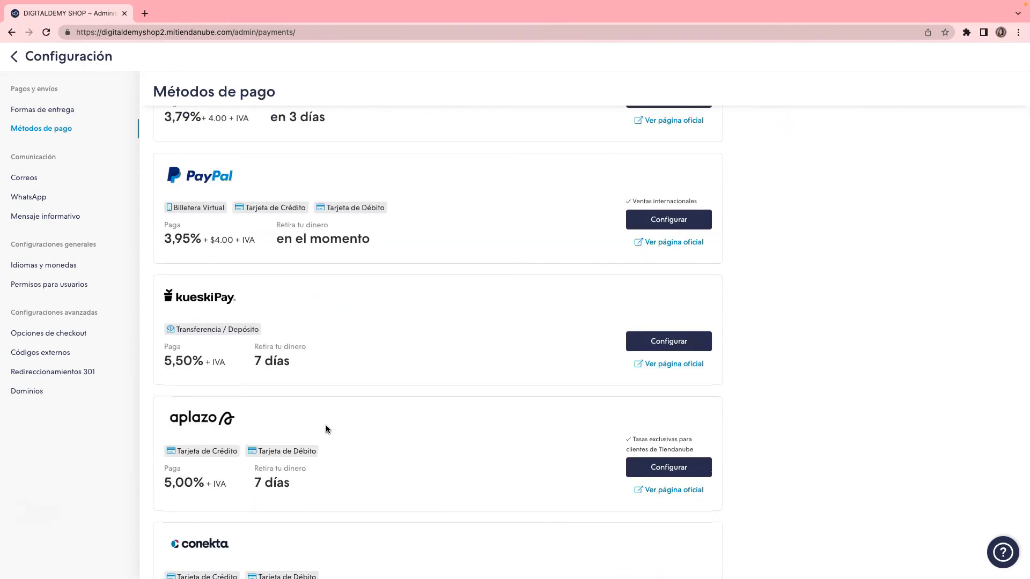
scroll(326, 429, up, 4)
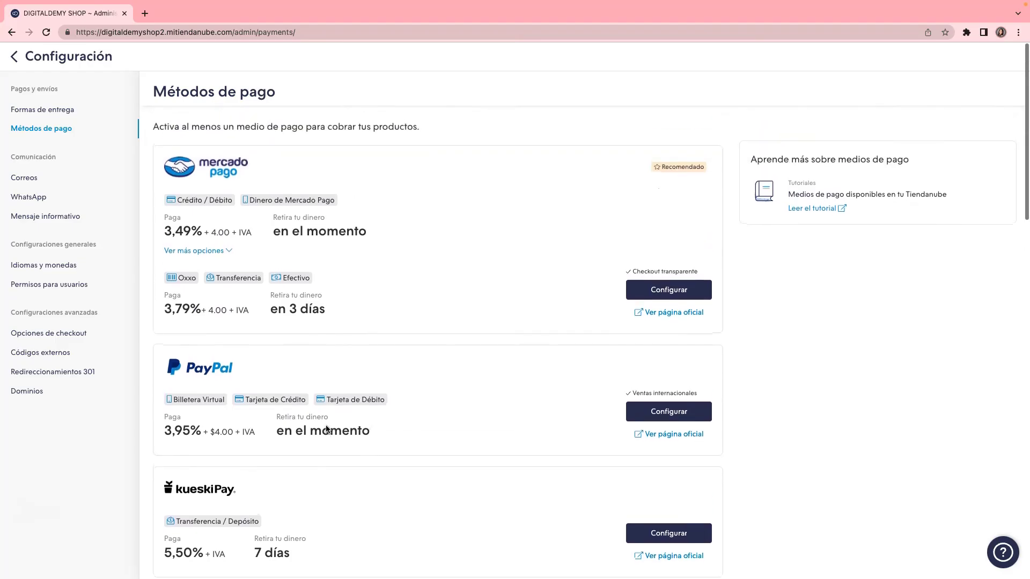
scroll(348, 375, down, 3)
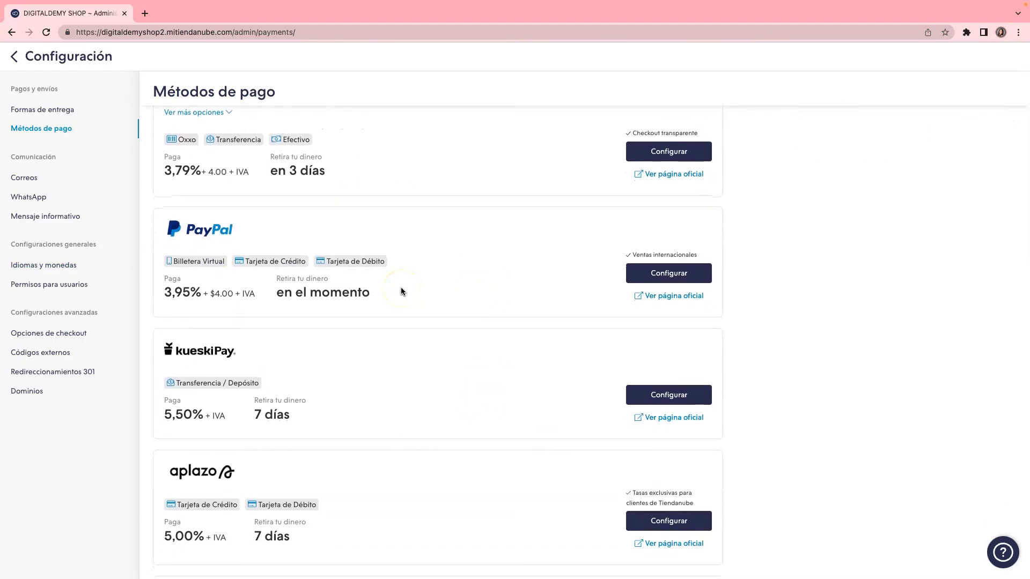
scroll(400, 288, down, 2)
scroll(483, 279, up, 1)
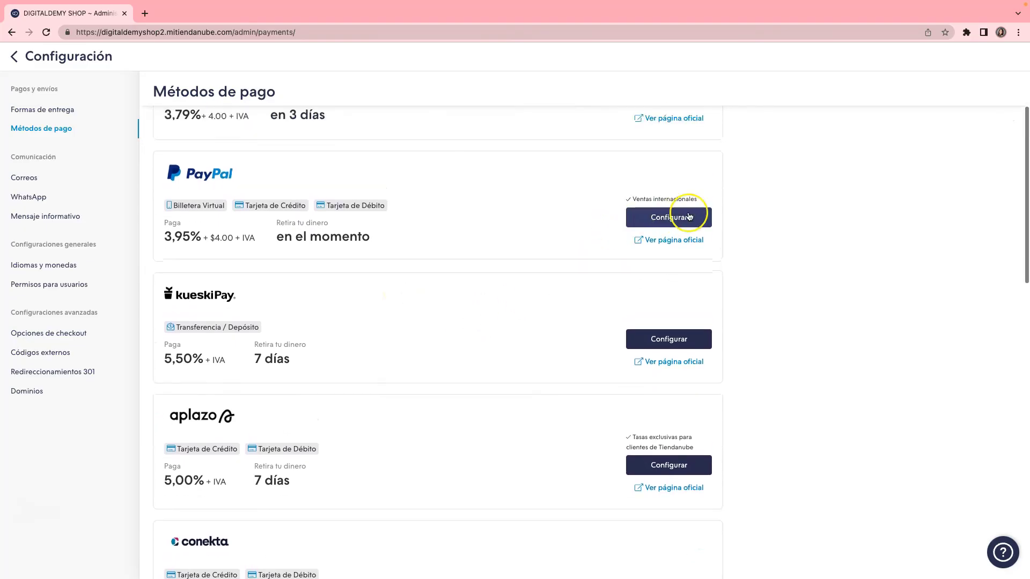
scroll(671, 236, up, 2)
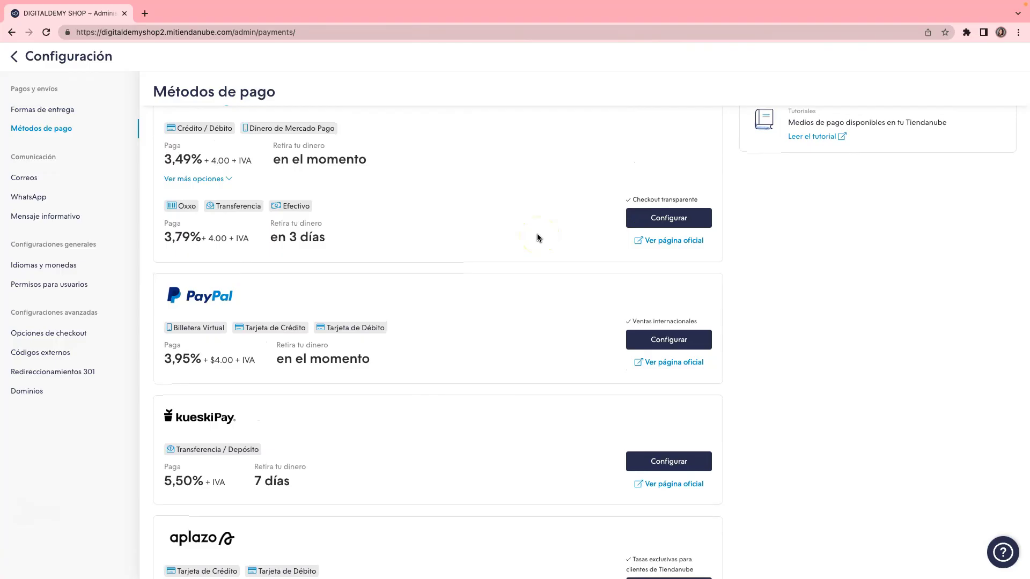
scroll(537, 234, down, 7)
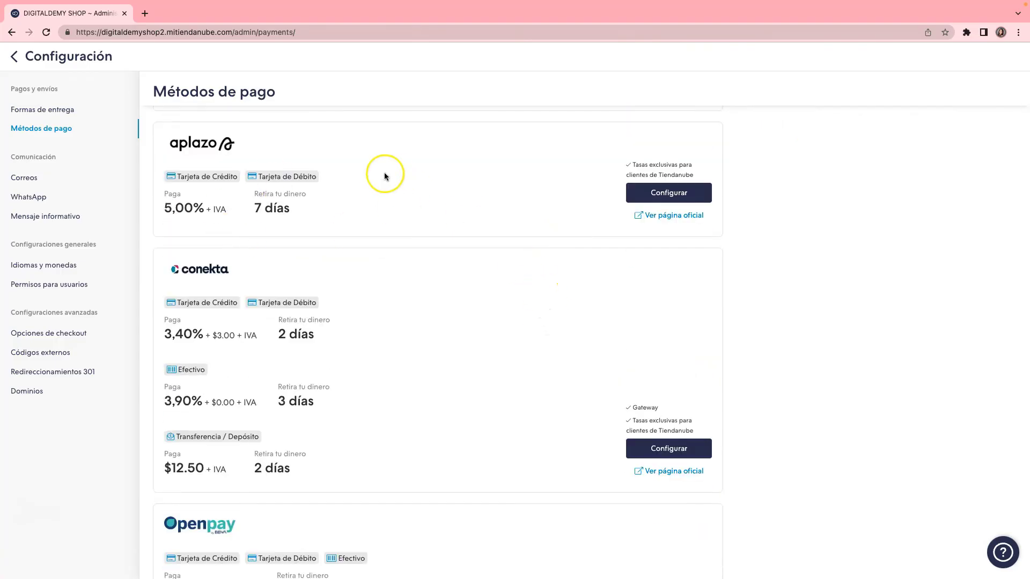
scroll(539, 356, down, 7)
scroll(549, 343, up, 15)
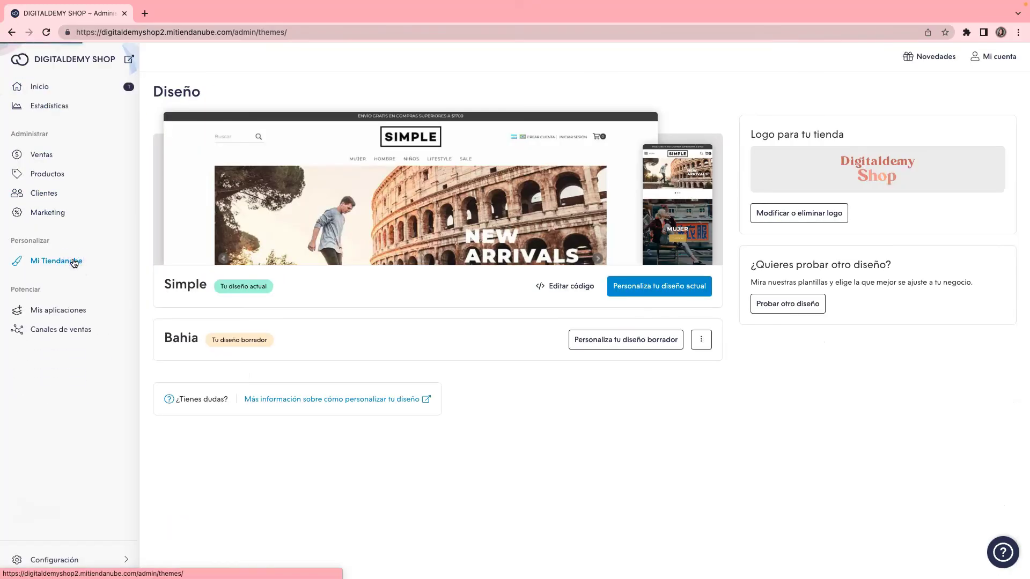
Open the Bahia draft design for customization and publish it as the store's live design.
click(44, 280)
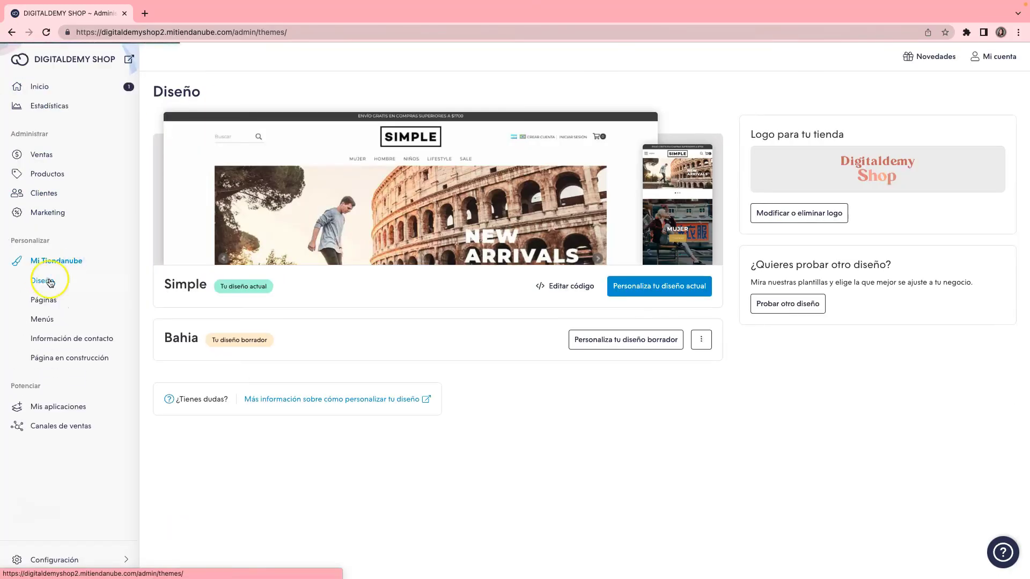
click(655, 344)
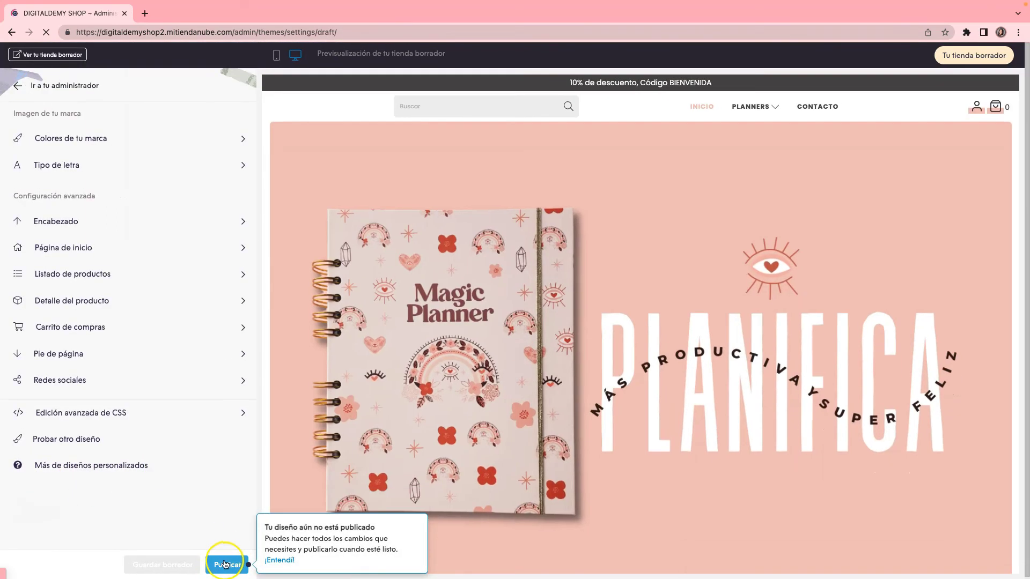
click(231, 565)
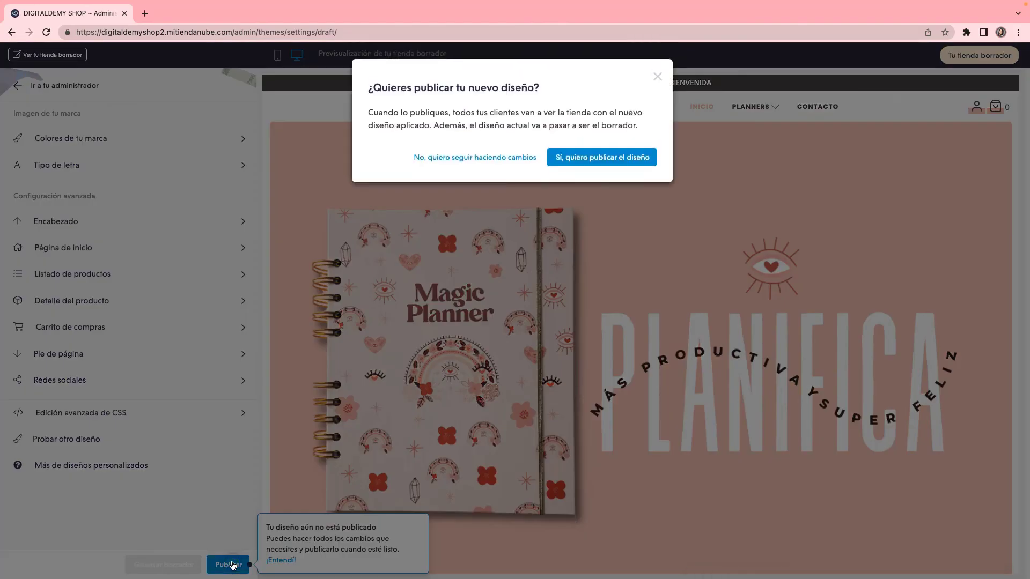
click(576, 158)
Open the published store, review its home page from banner to footer and accept the cookie notice.
click(553, 302)
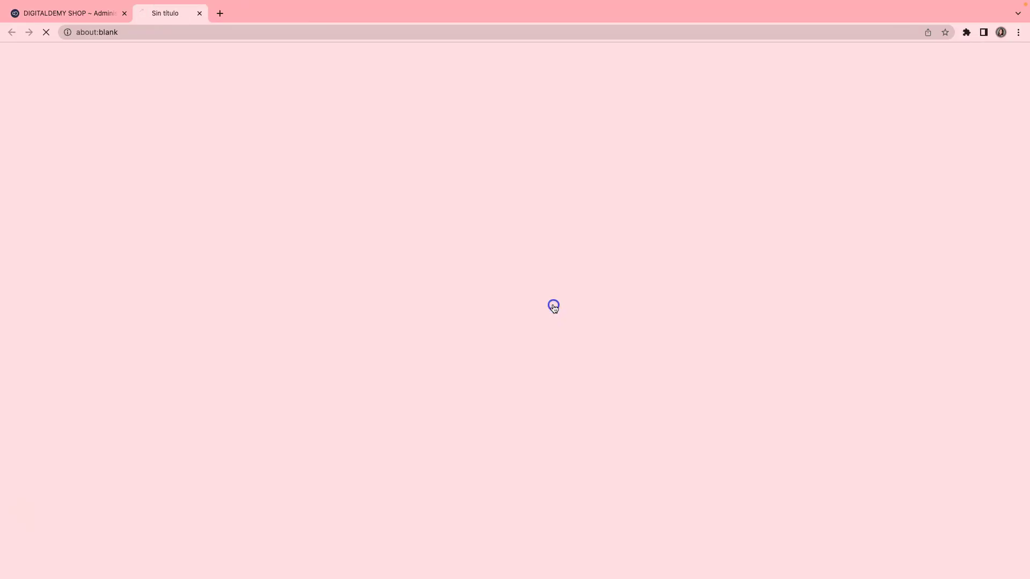
scroll(580, 328, down, 4)
scroll(580, 330, down, 10)
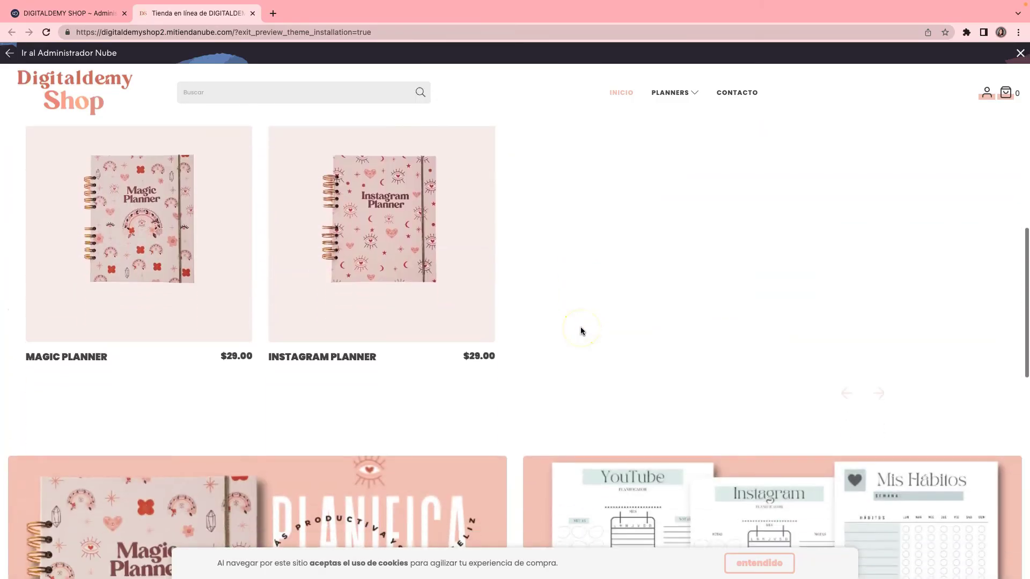
scroll(580, 326, down, 2)
scroll(629, 279, up, 15)
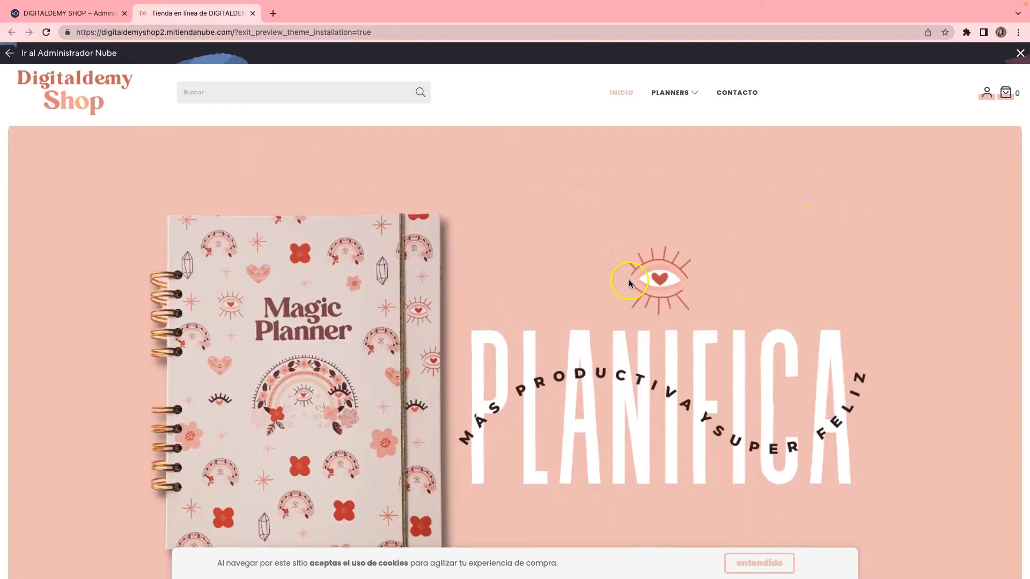
click(369, 487)
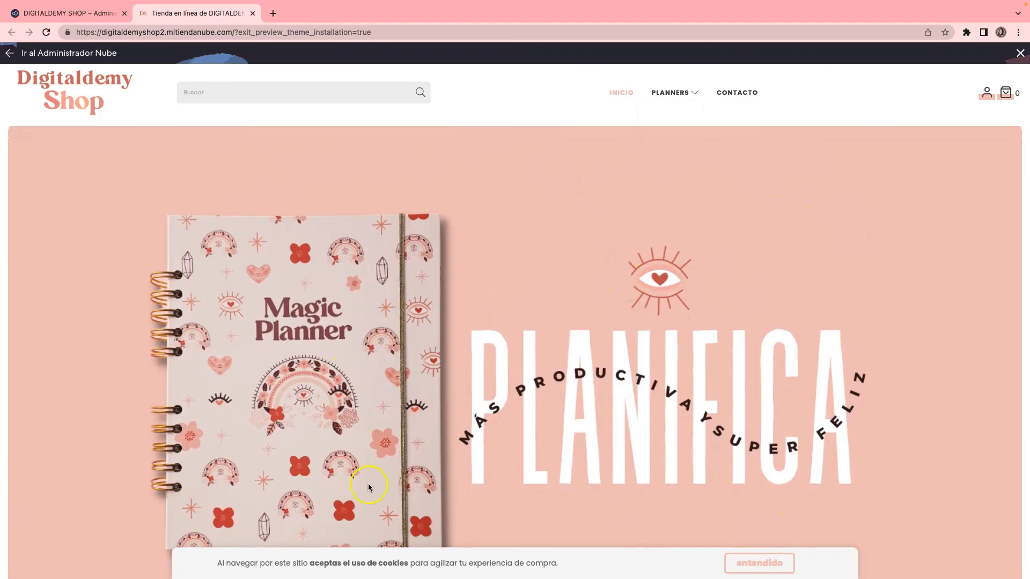
click(754, 562)
Open the Planners product listing in the store and add one Instagram Planner to the cart.
click(687, 95)
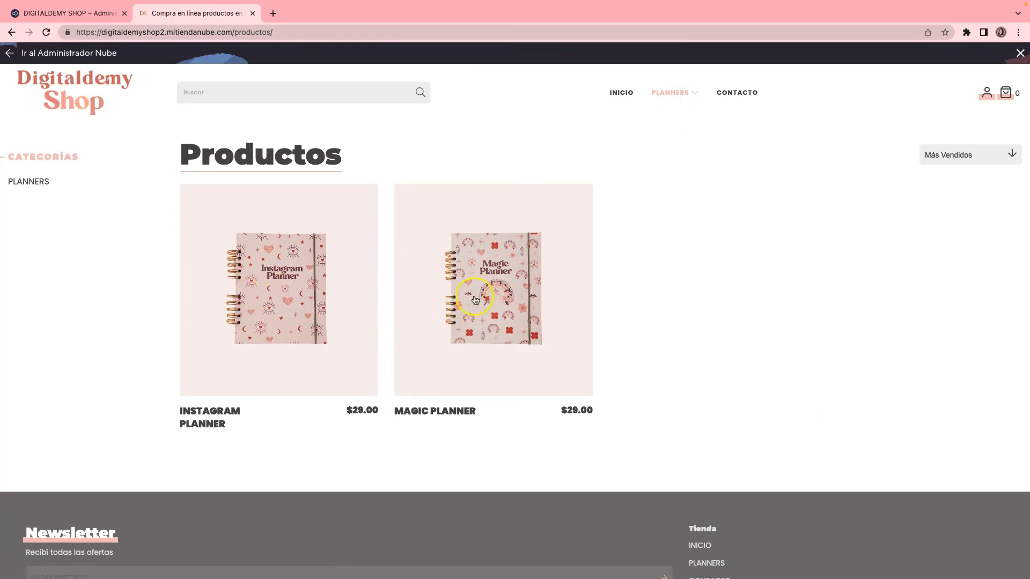
click(323, 297)
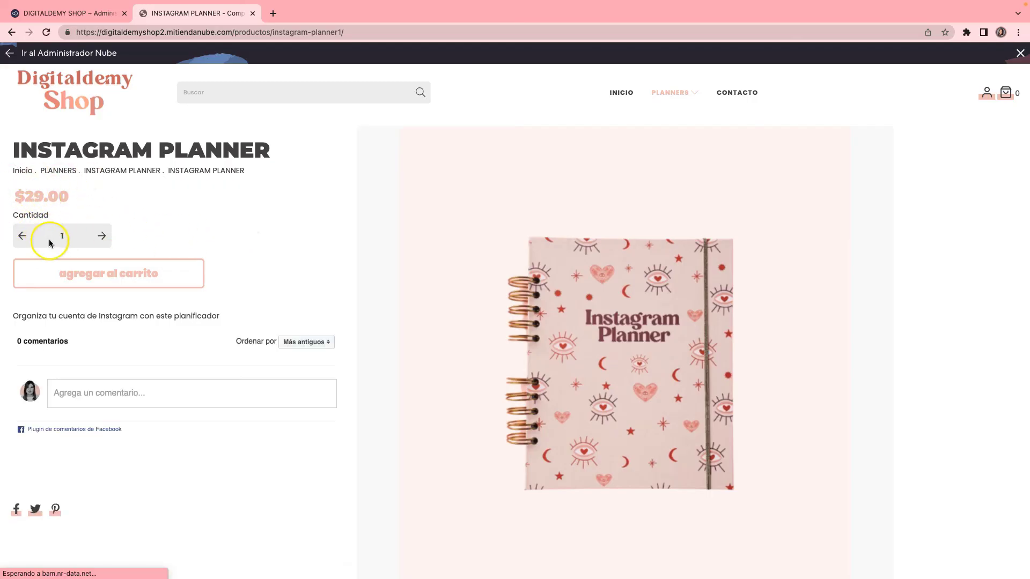
click(106, 277)
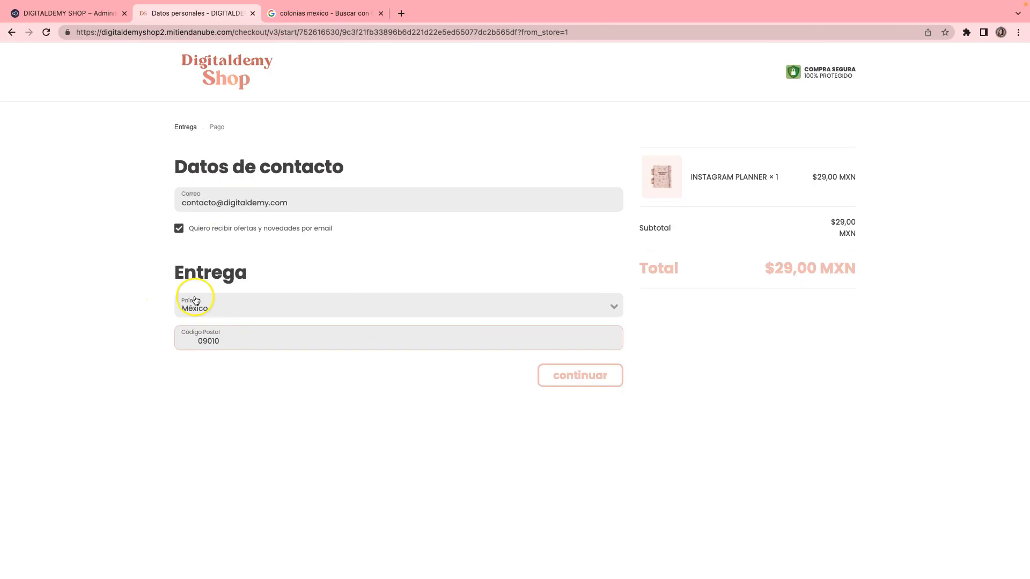
Choose Envío Especial as the delivery method, go through the recipient and address form, and place the order with A convenir payment.
click(559, 381)
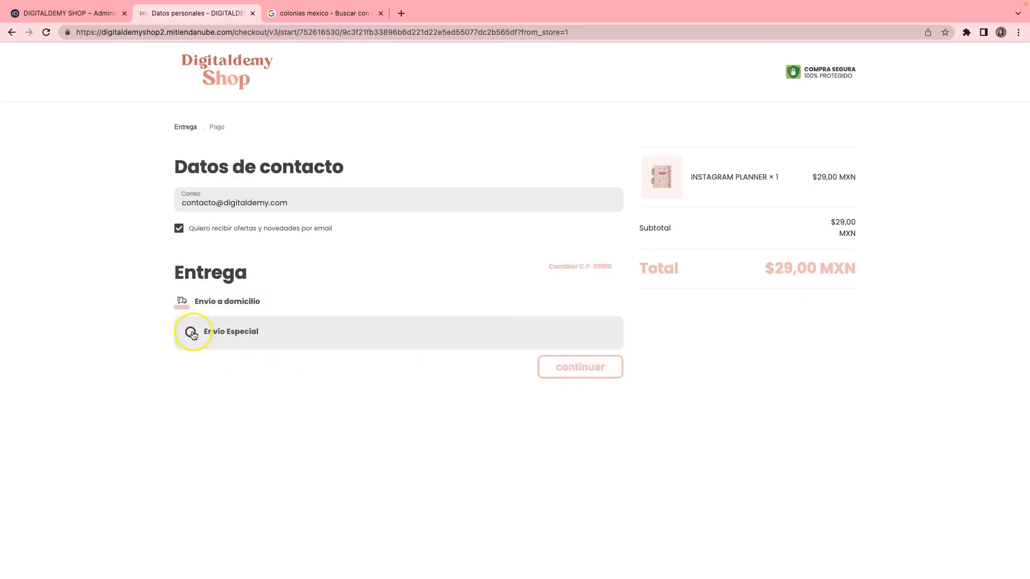
click(192, 334)
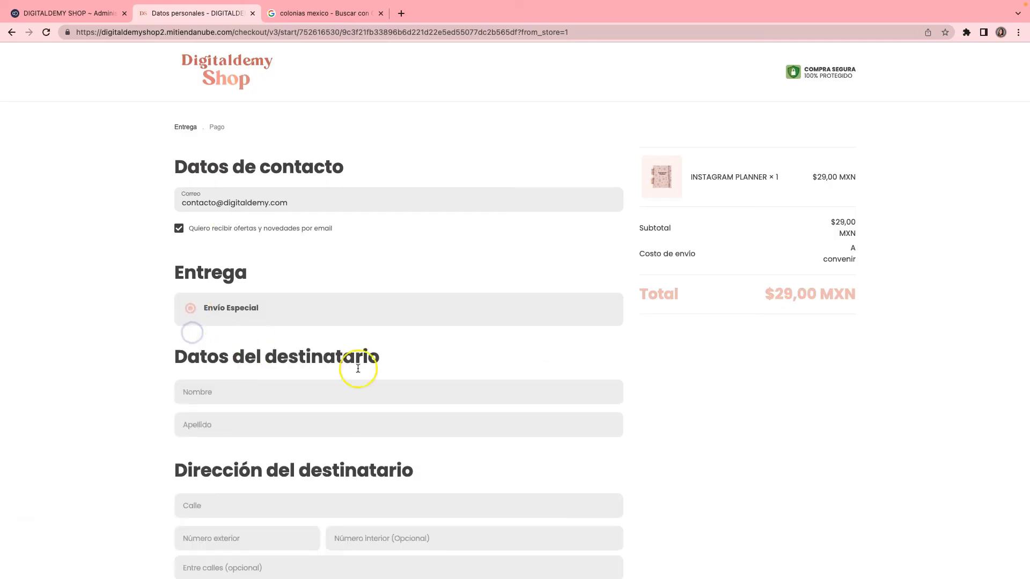
scroll(356, 363, down, 3)
scroll(356, 289, down, 2)
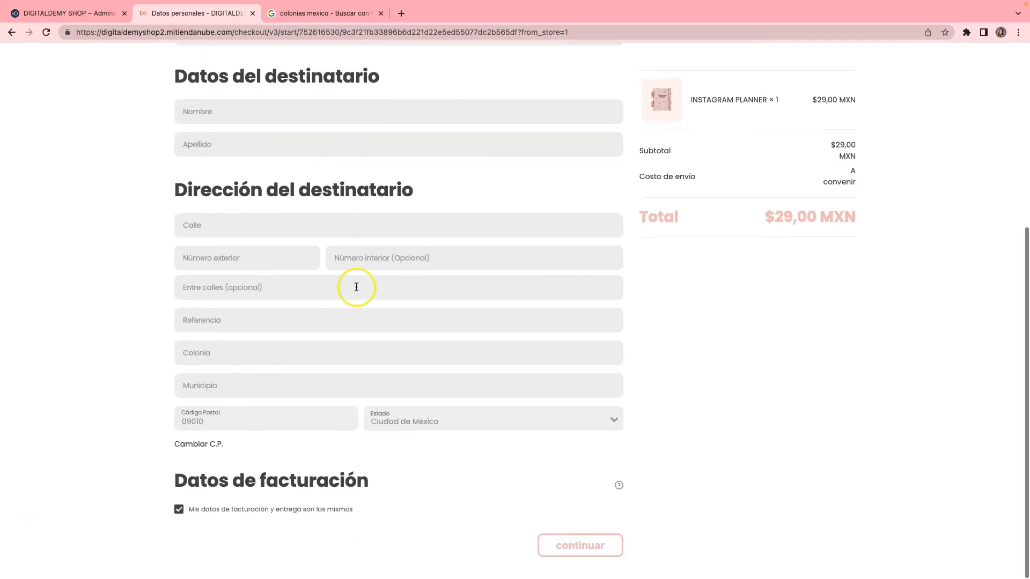
scroll(264, 200, up, 1)
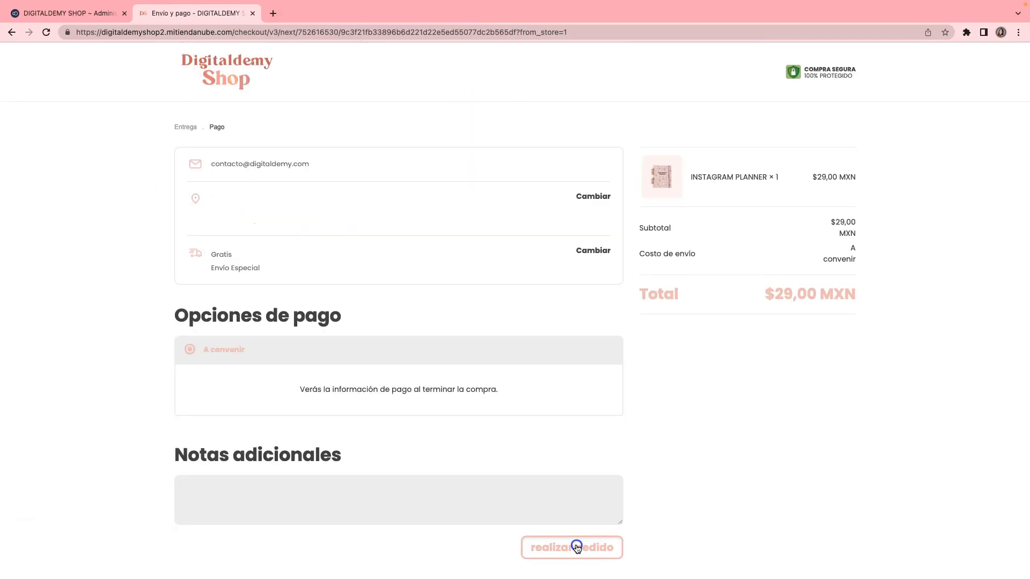
click(576, 548)
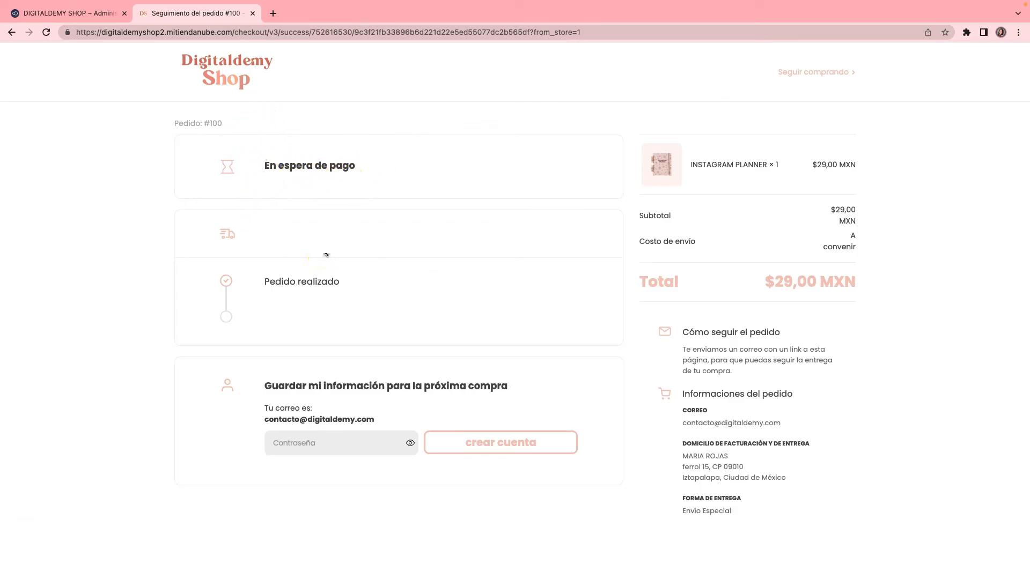
Close the order tracking page and check the new order in the store administration's sales list.
key(super+w)
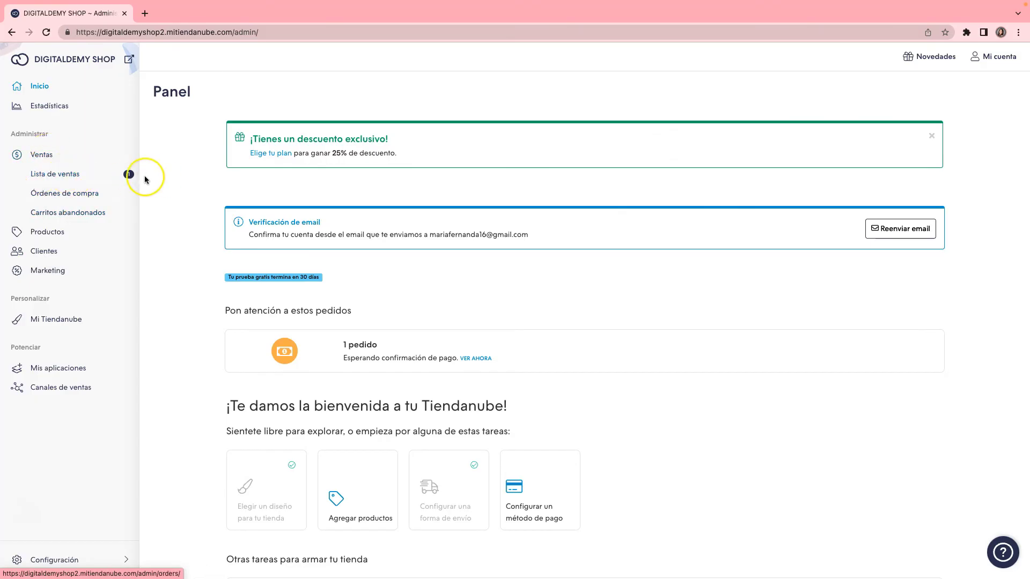
click(74, 175)
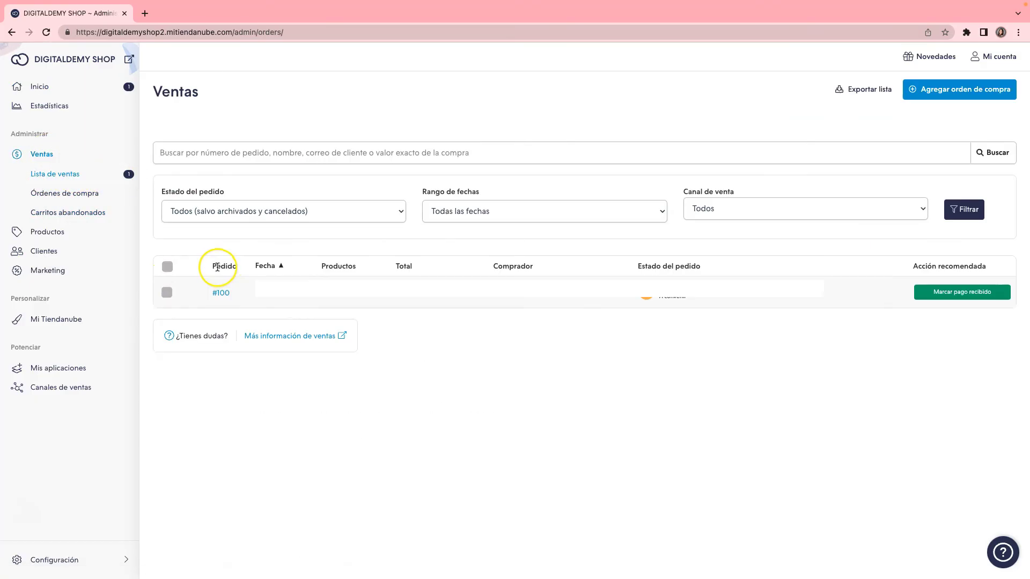
click(346, 298)
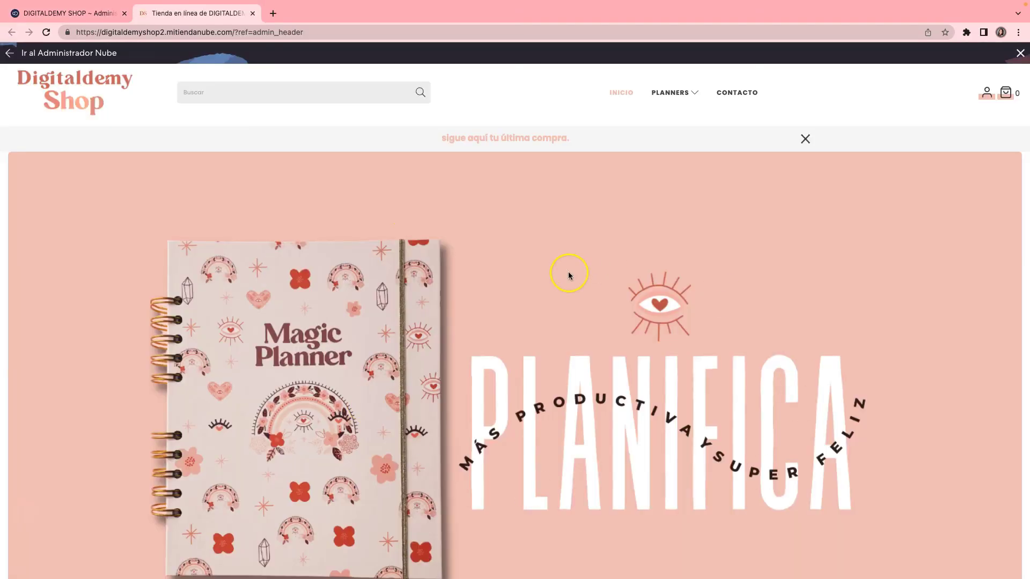
Examine the finished storefront's home page, including the main banner, featured products, category banners, service information and footer.
scroll(569, 274, down, 10)
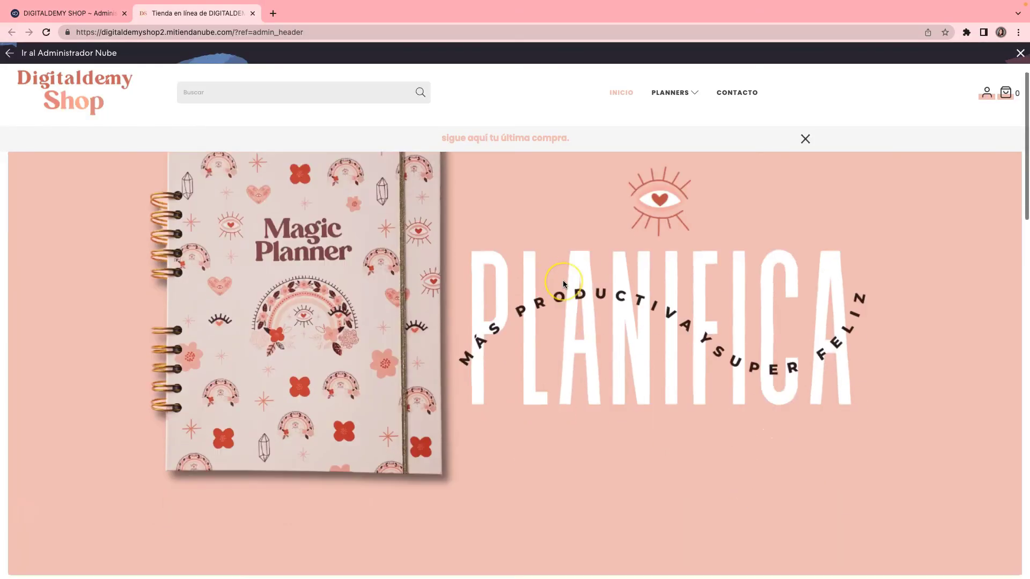
scroll(564, 283, down, 10)
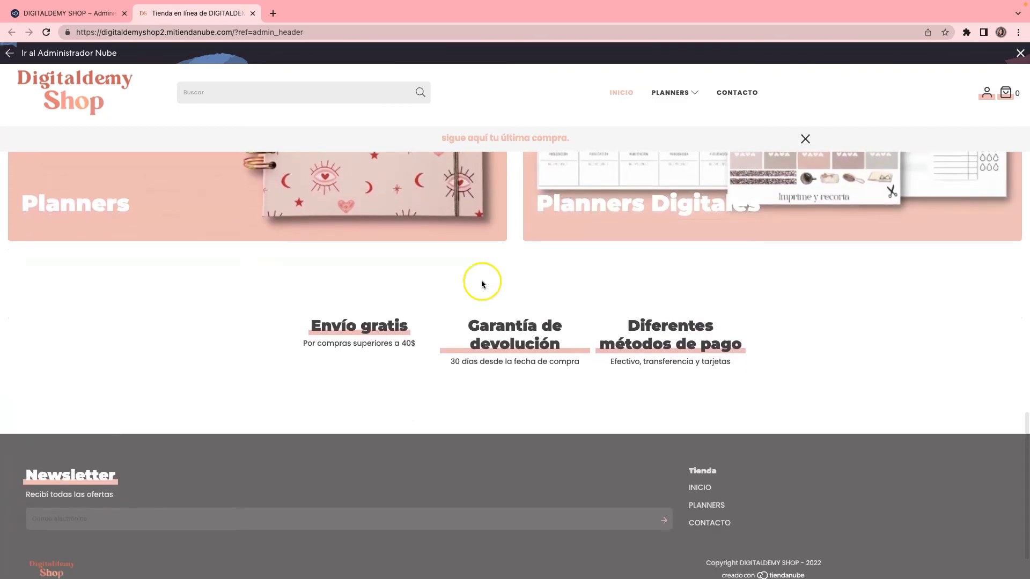
scroll(465, 281, up, 5)
scroll(465, 284, up, 1)
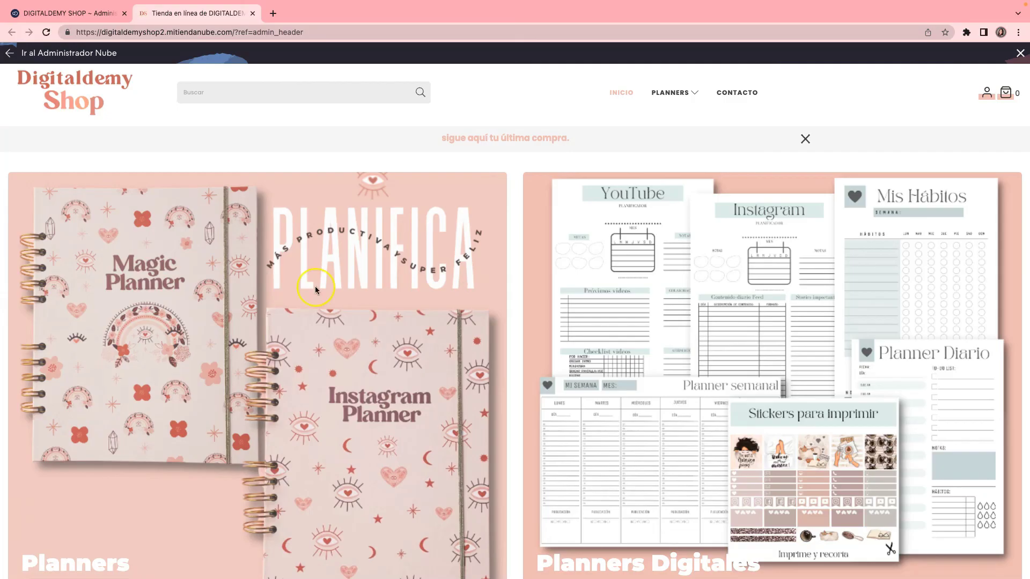
scroll(480, 337, down, 5)
scroll(481, 338, up, 4)
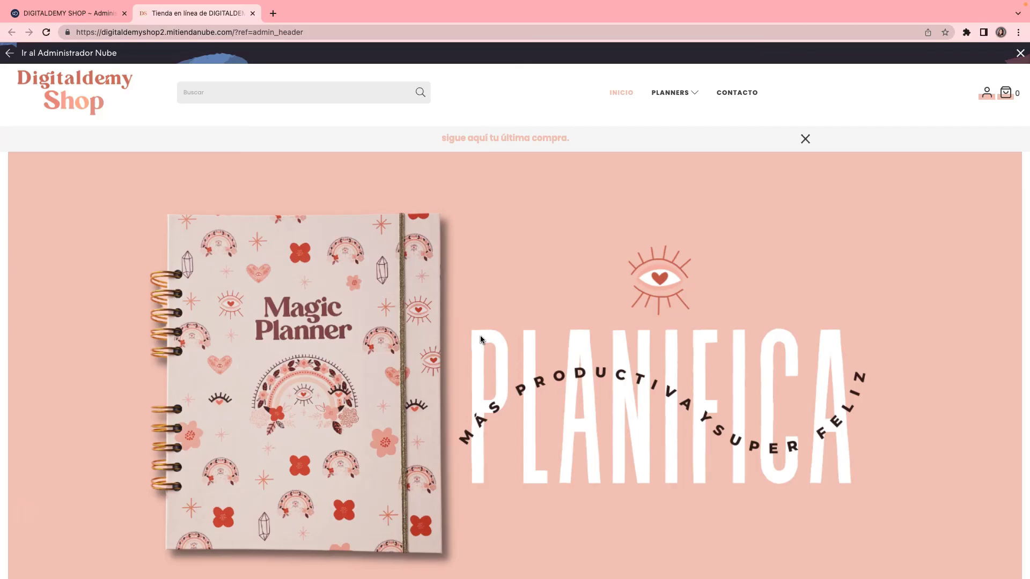
scroll(547, 402, down, 7)
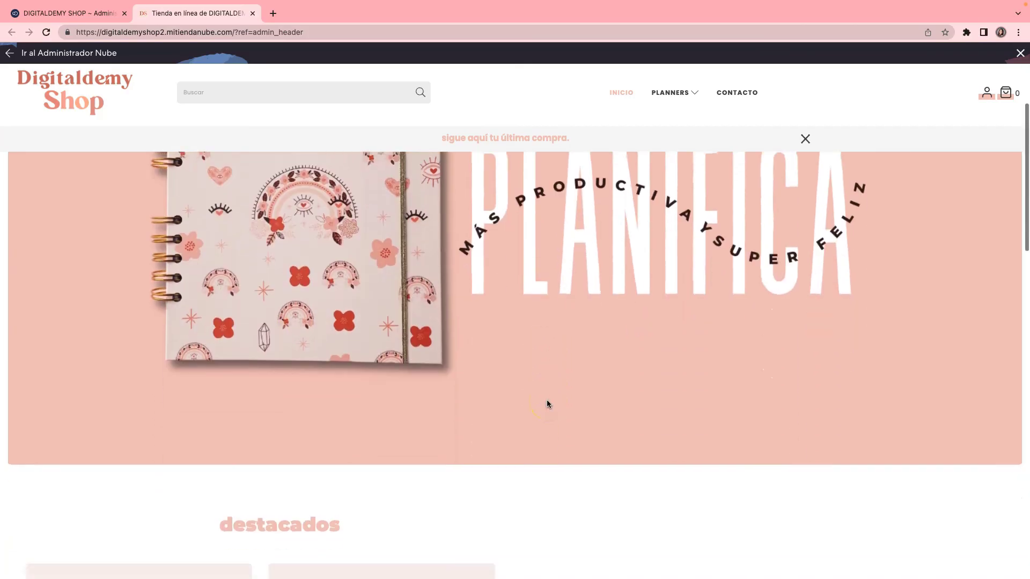
scroll(546, 400, down, 10)
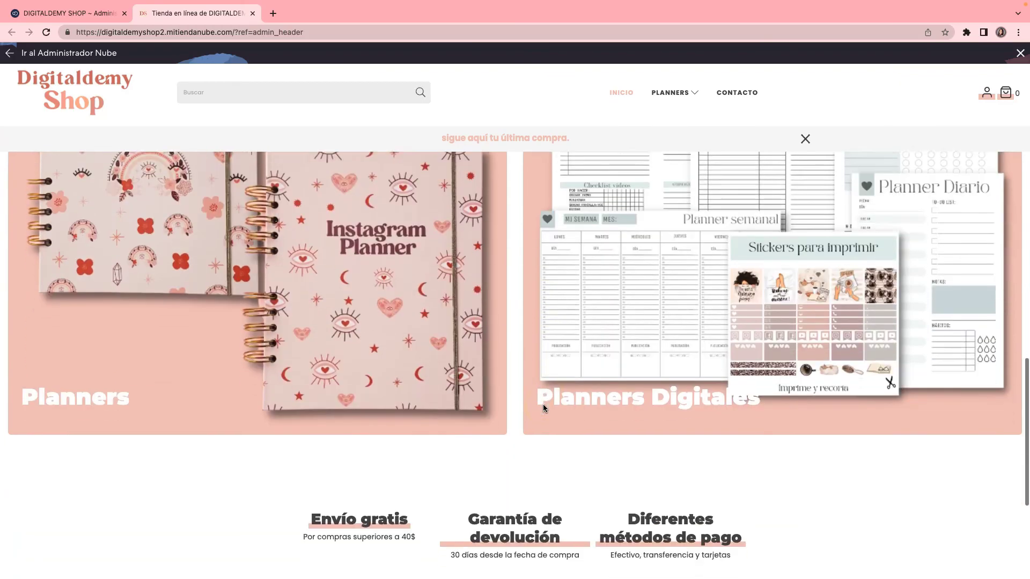
scroll(543, 404, up, 6)
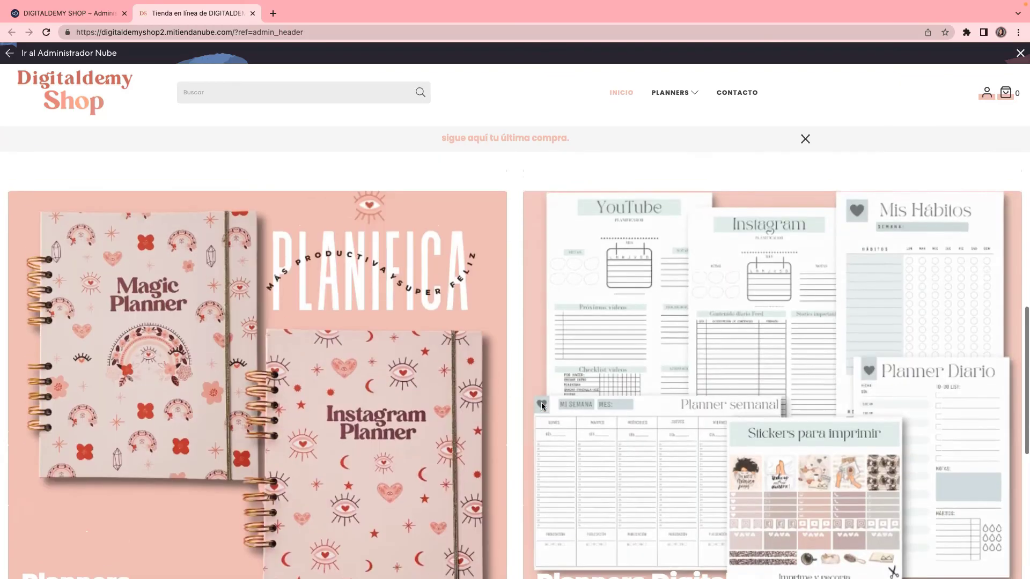
scroll(542, 403, up, 8)
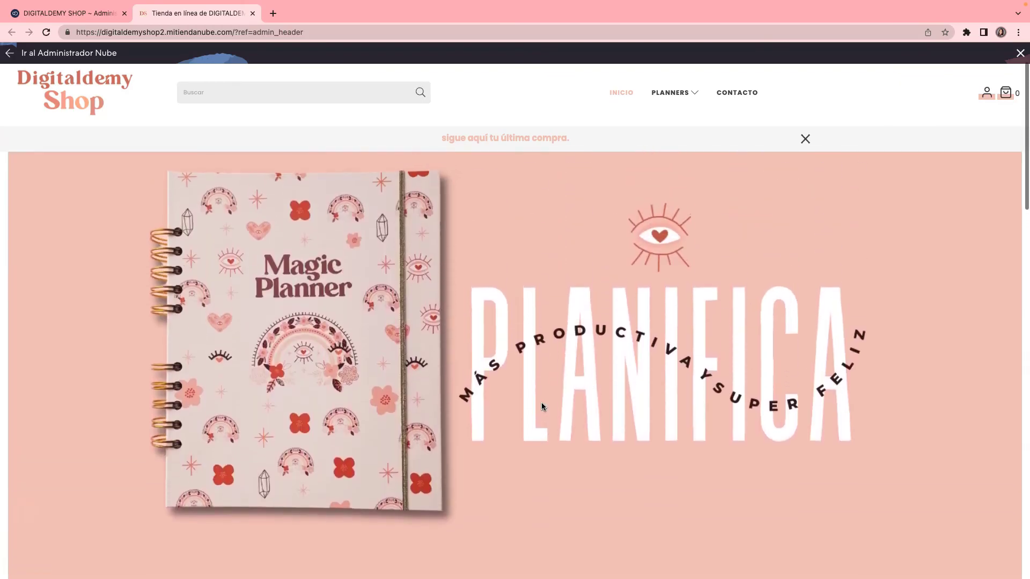